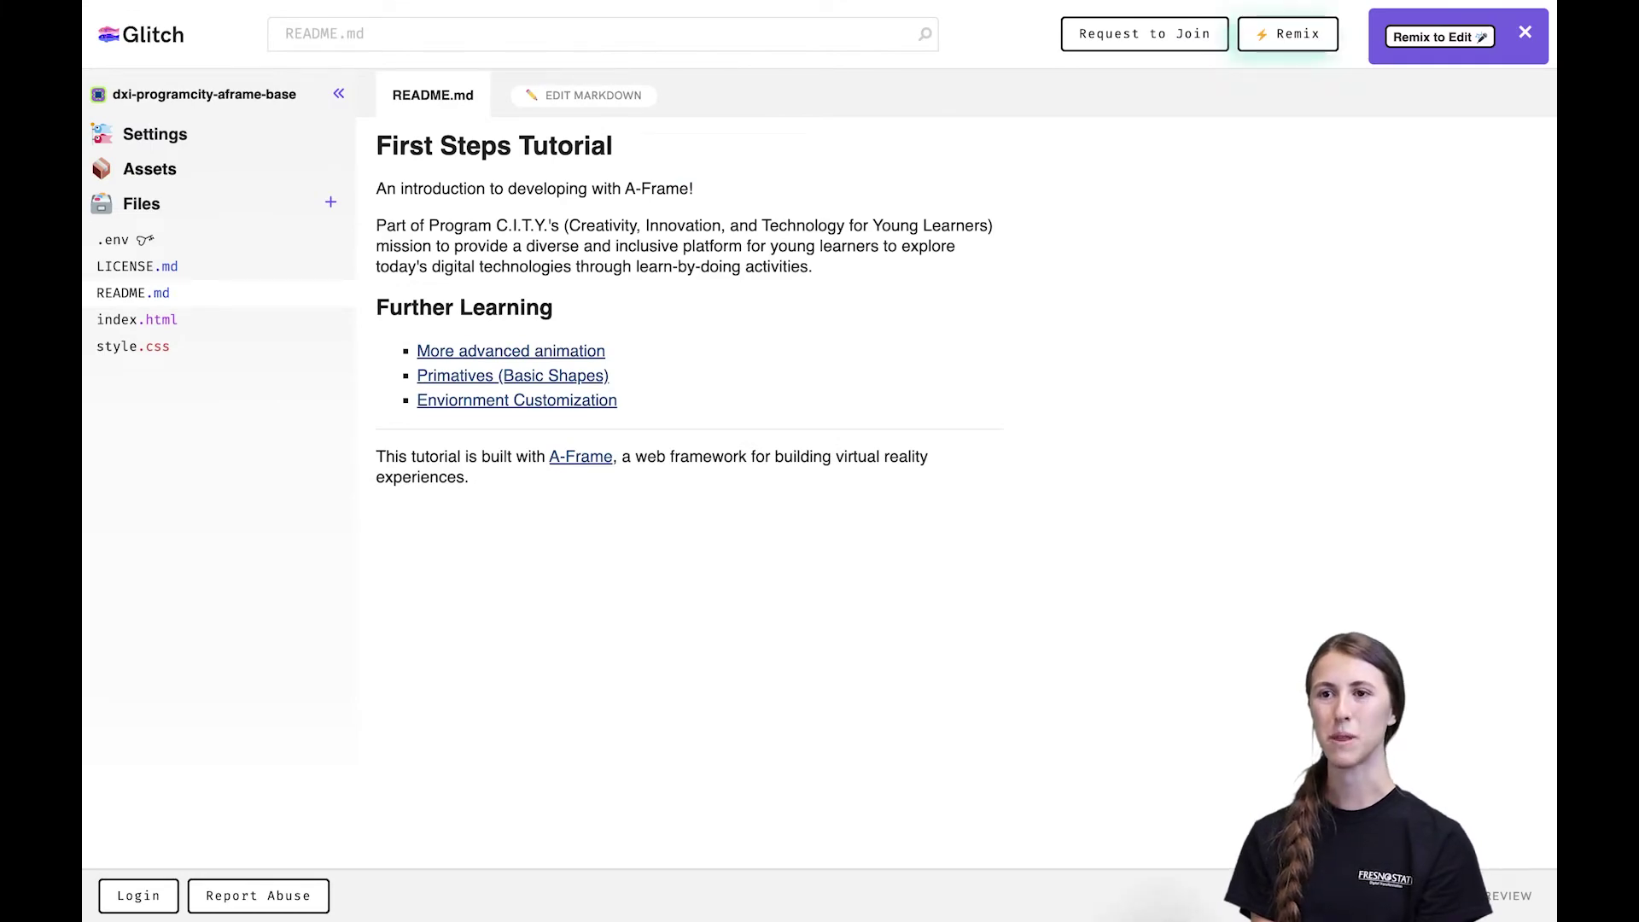
{"action": "type", "text": "program"}
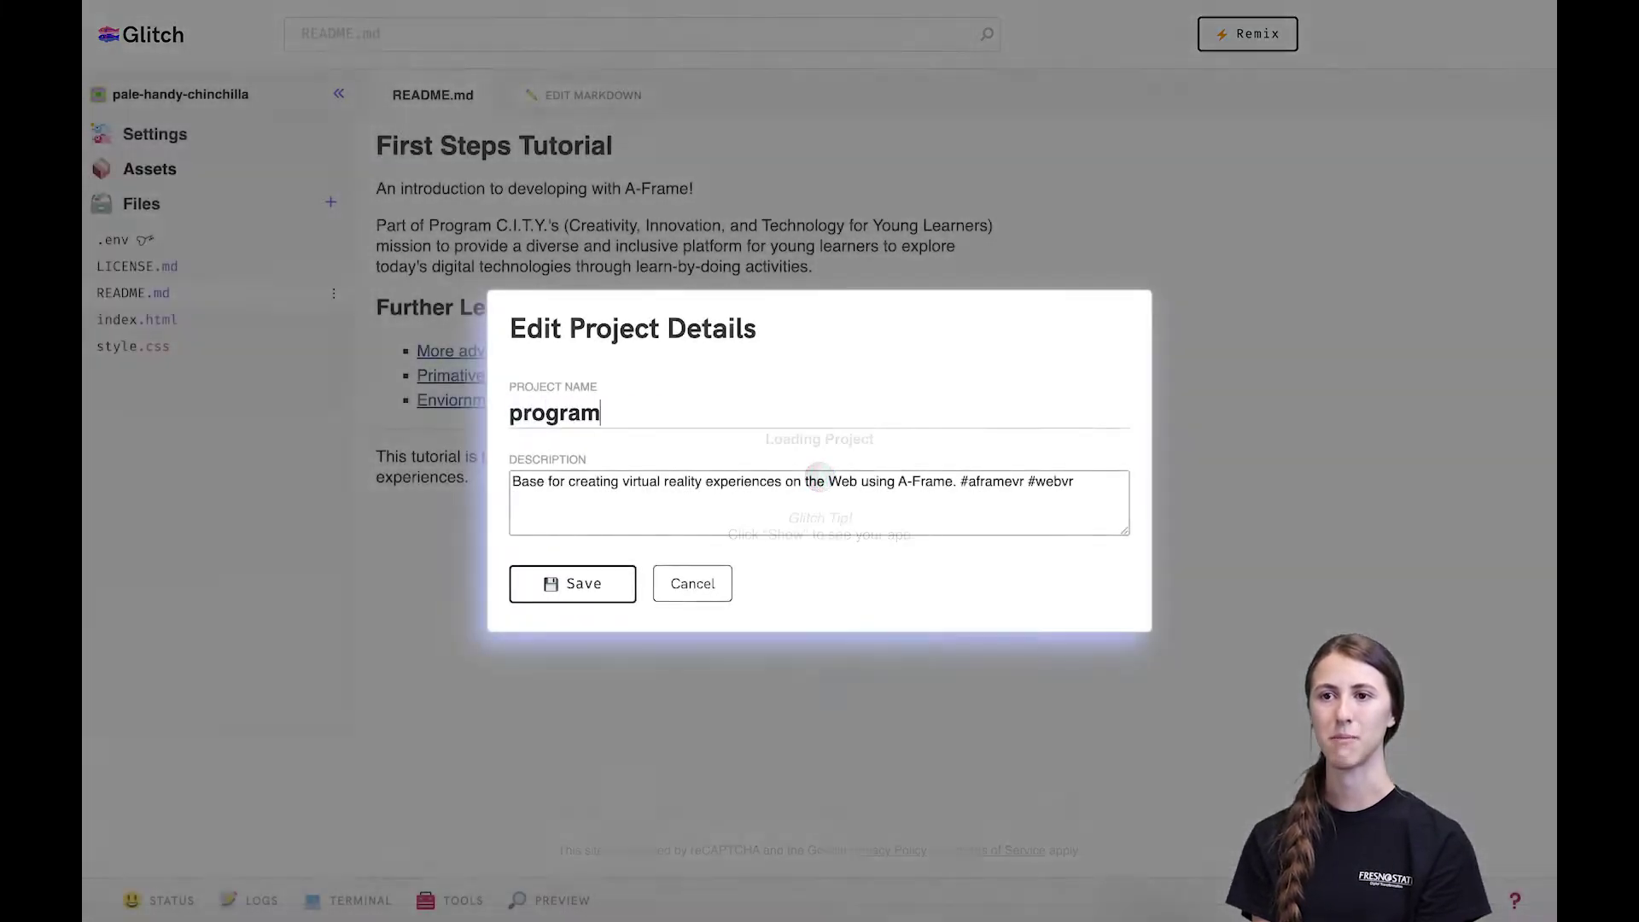
{"action": "type", "text": "-city-first-steps"}
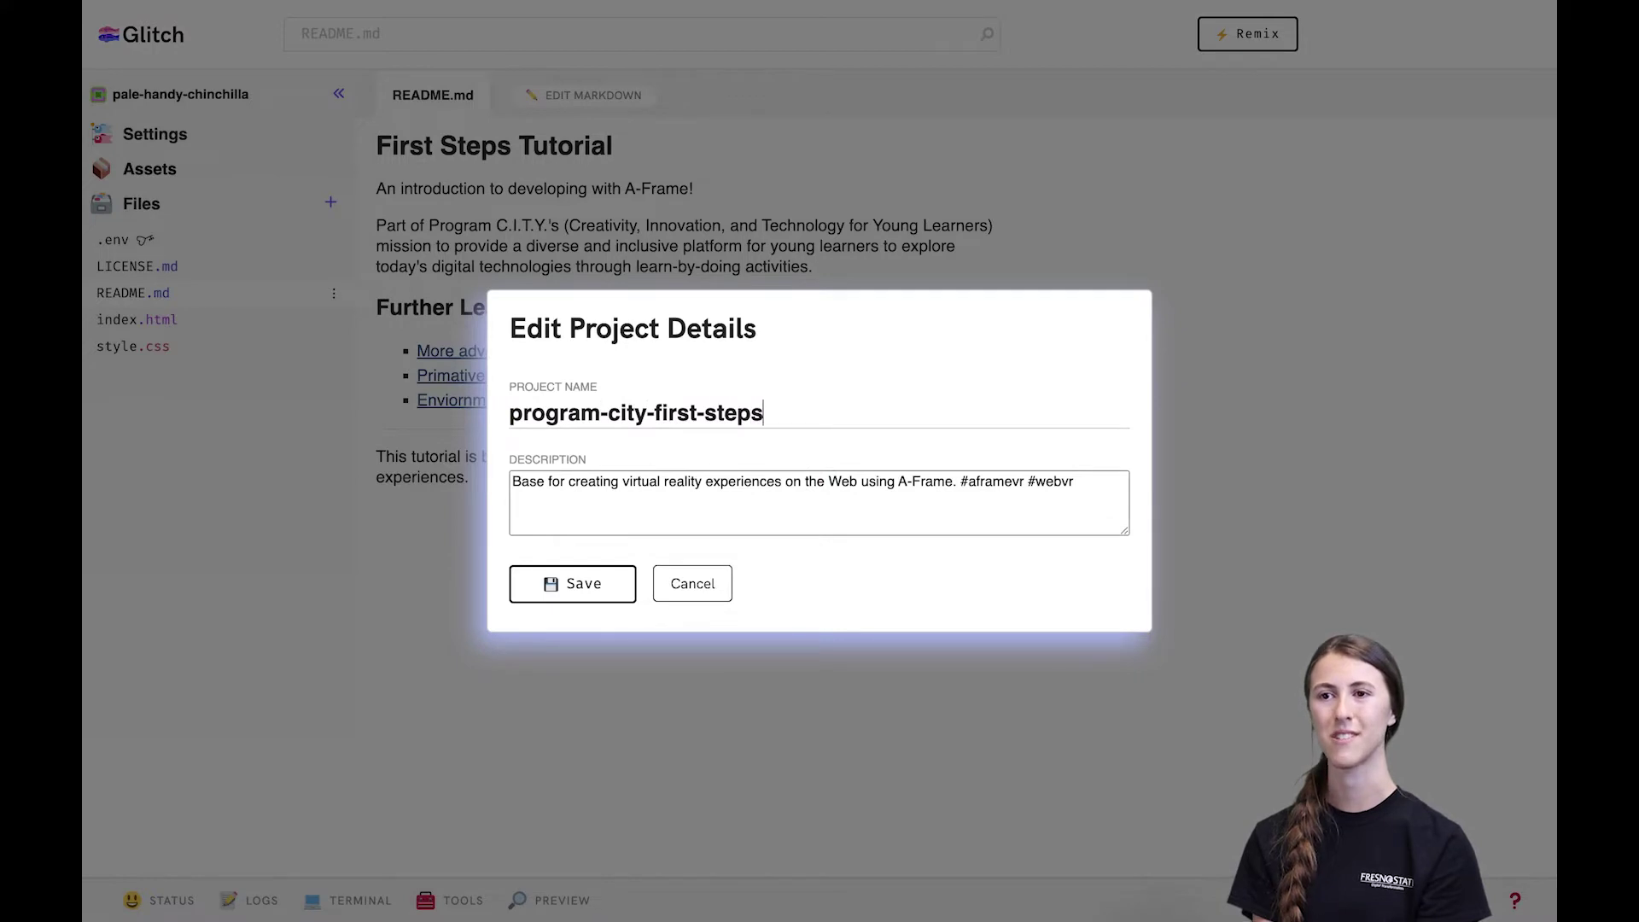
- Confirm the remixed project's name, pale-handy-chinchilla, in its settings
{"action": "key", "text": "Return"}
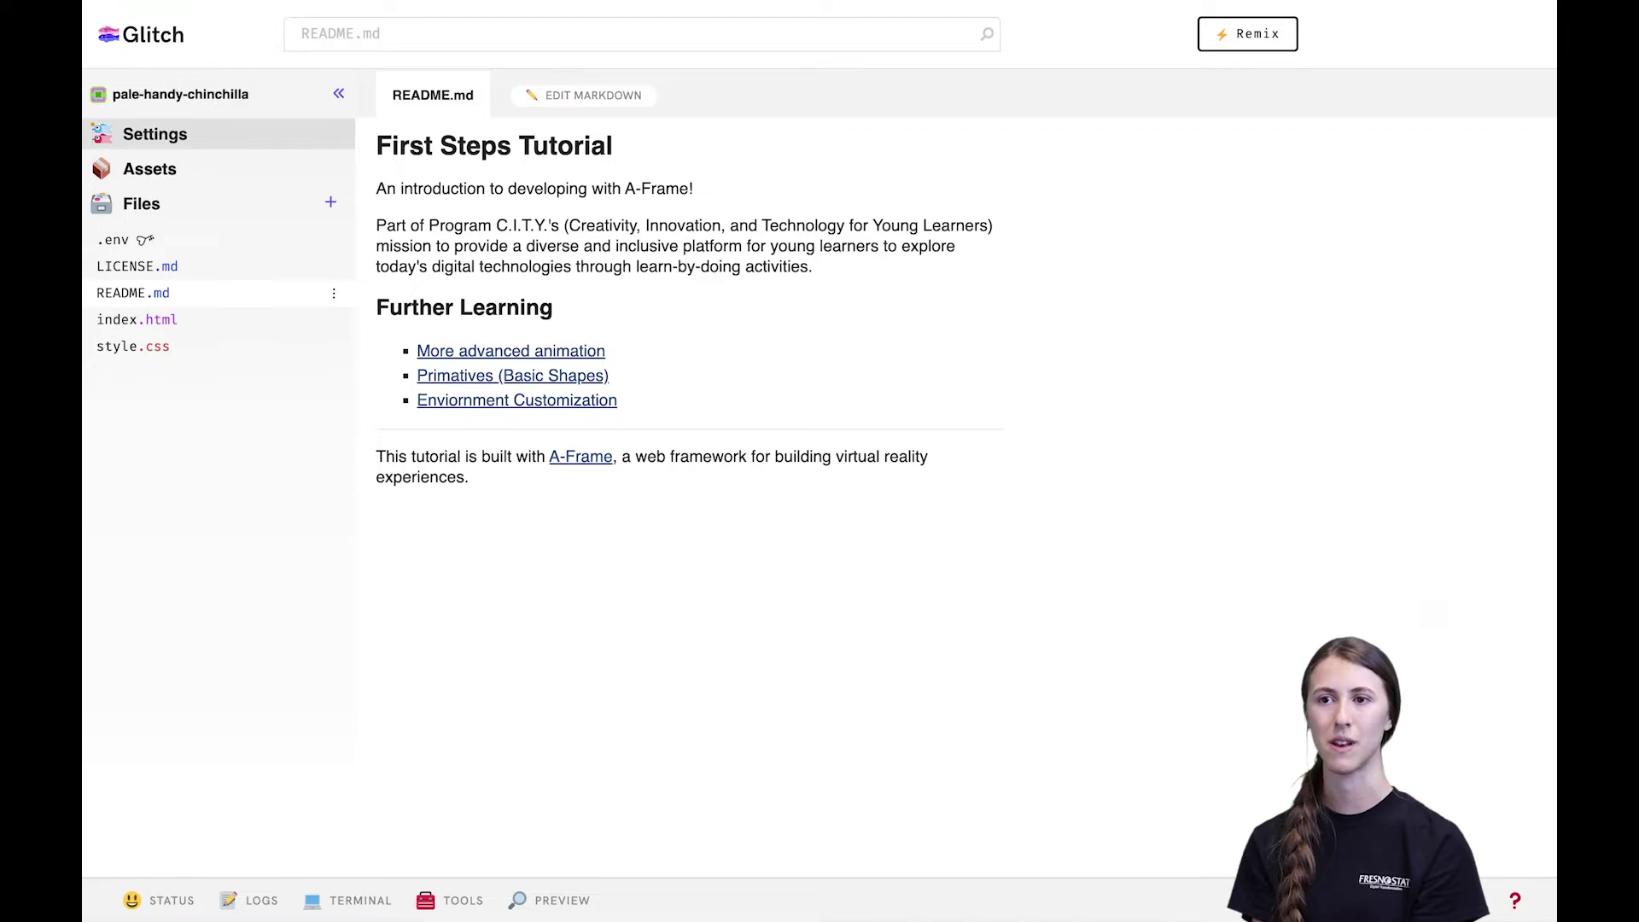
- Rename the project to program-city-first-steps and bring up the index.html scene code
{"action": "left_click", "coordinate": [154, 133]}
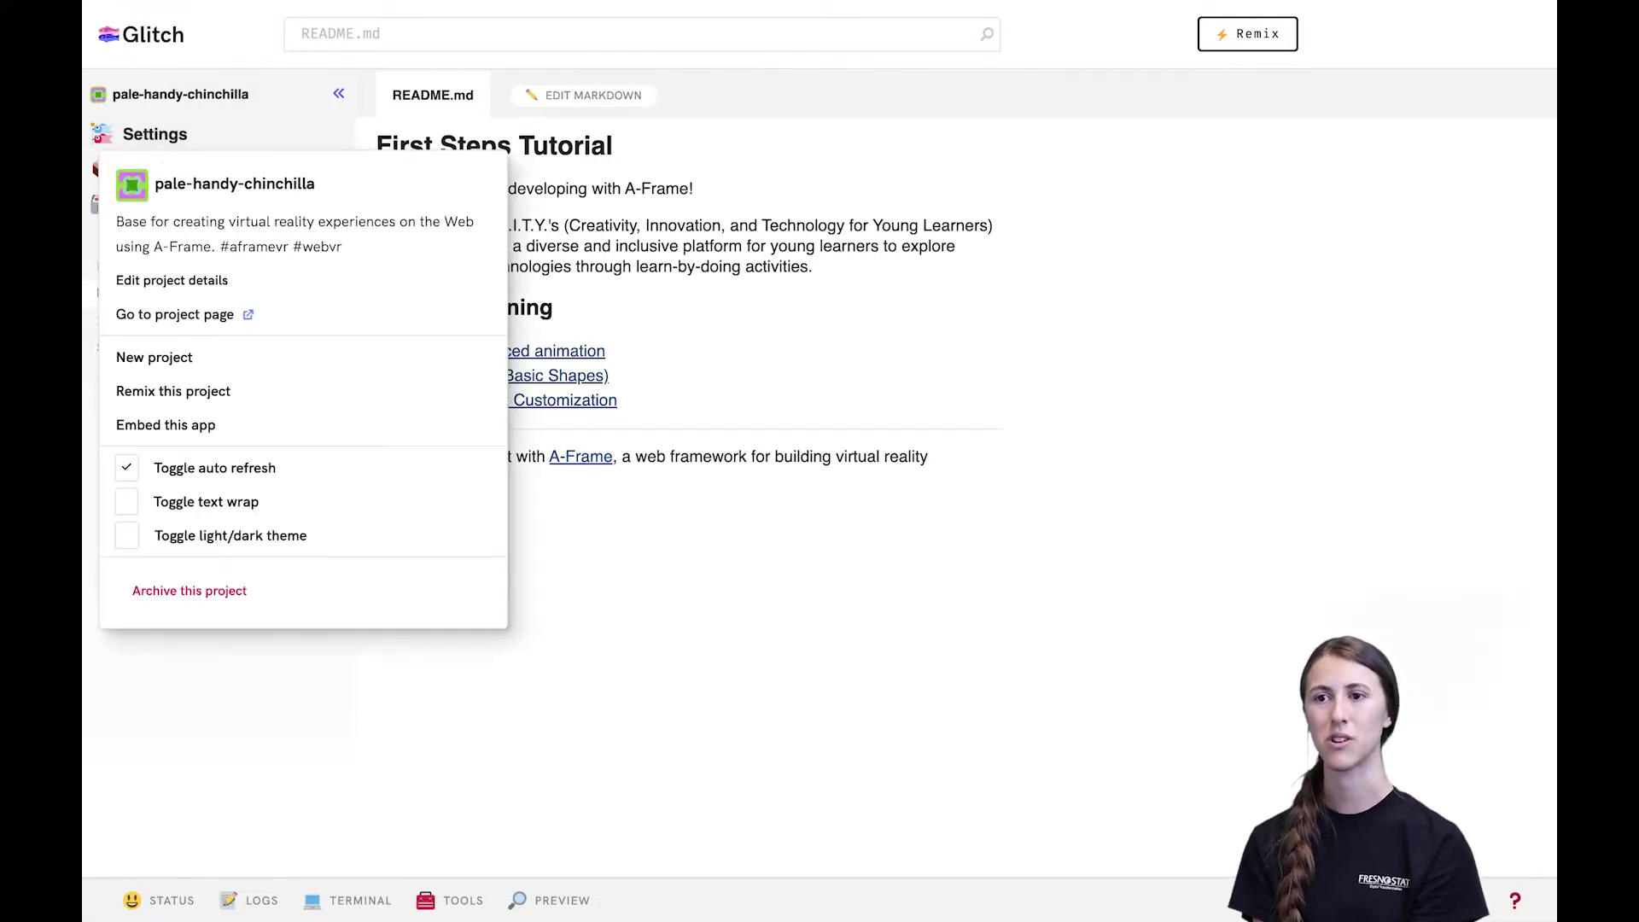
{"action": "left_click", "coordinate": [173, 280]}
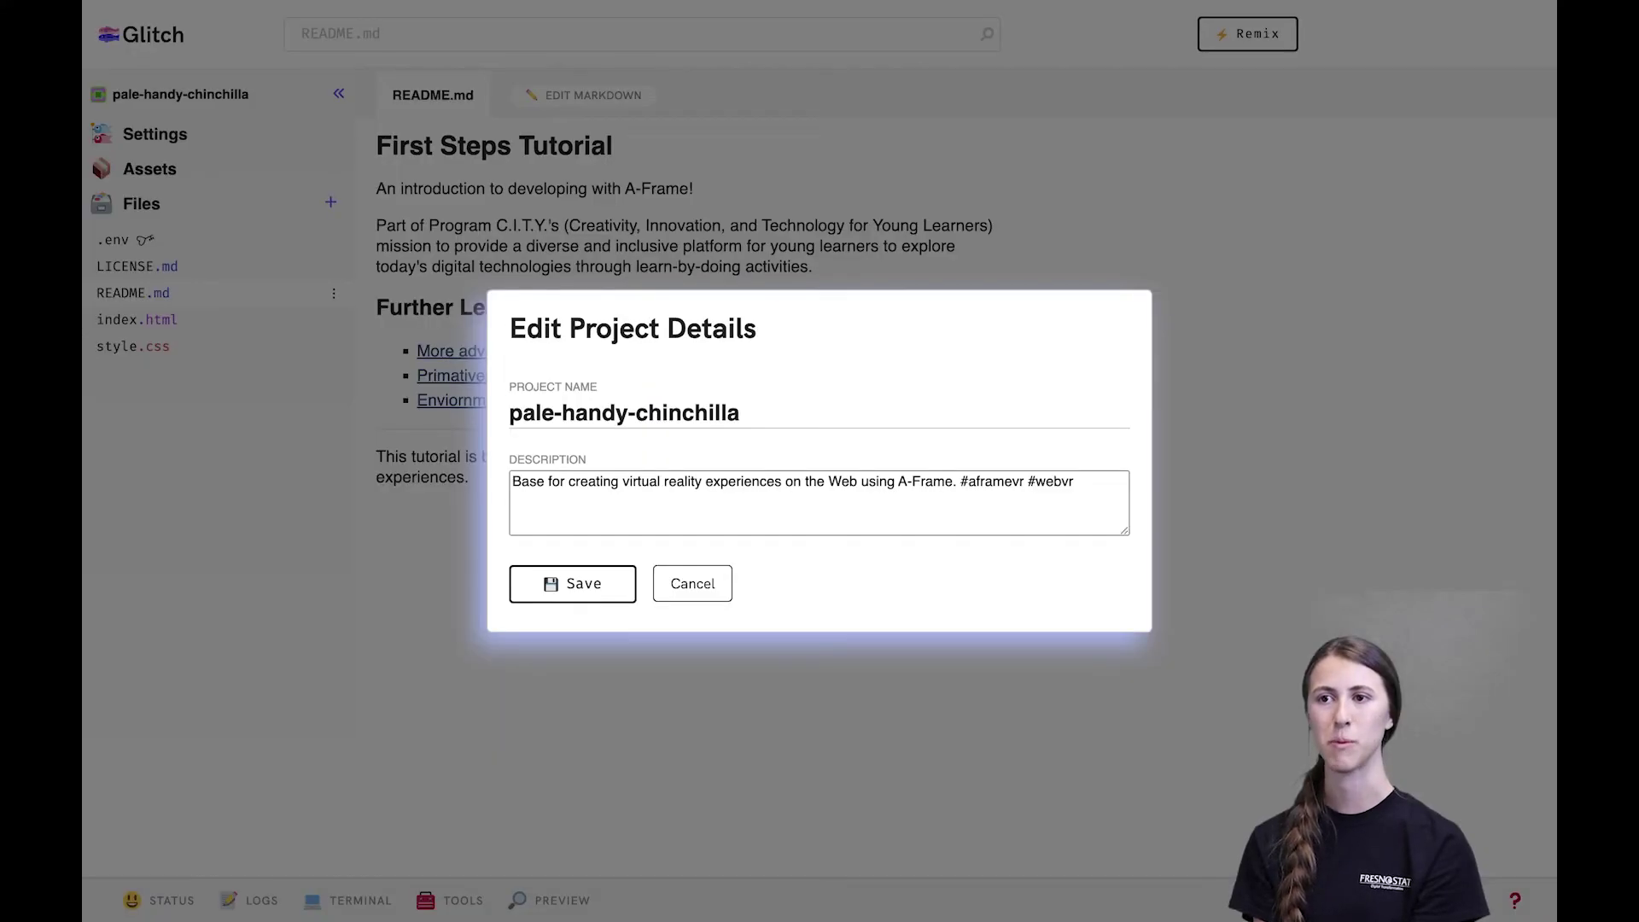
{"action": "key", "text": "ctrl+a"}
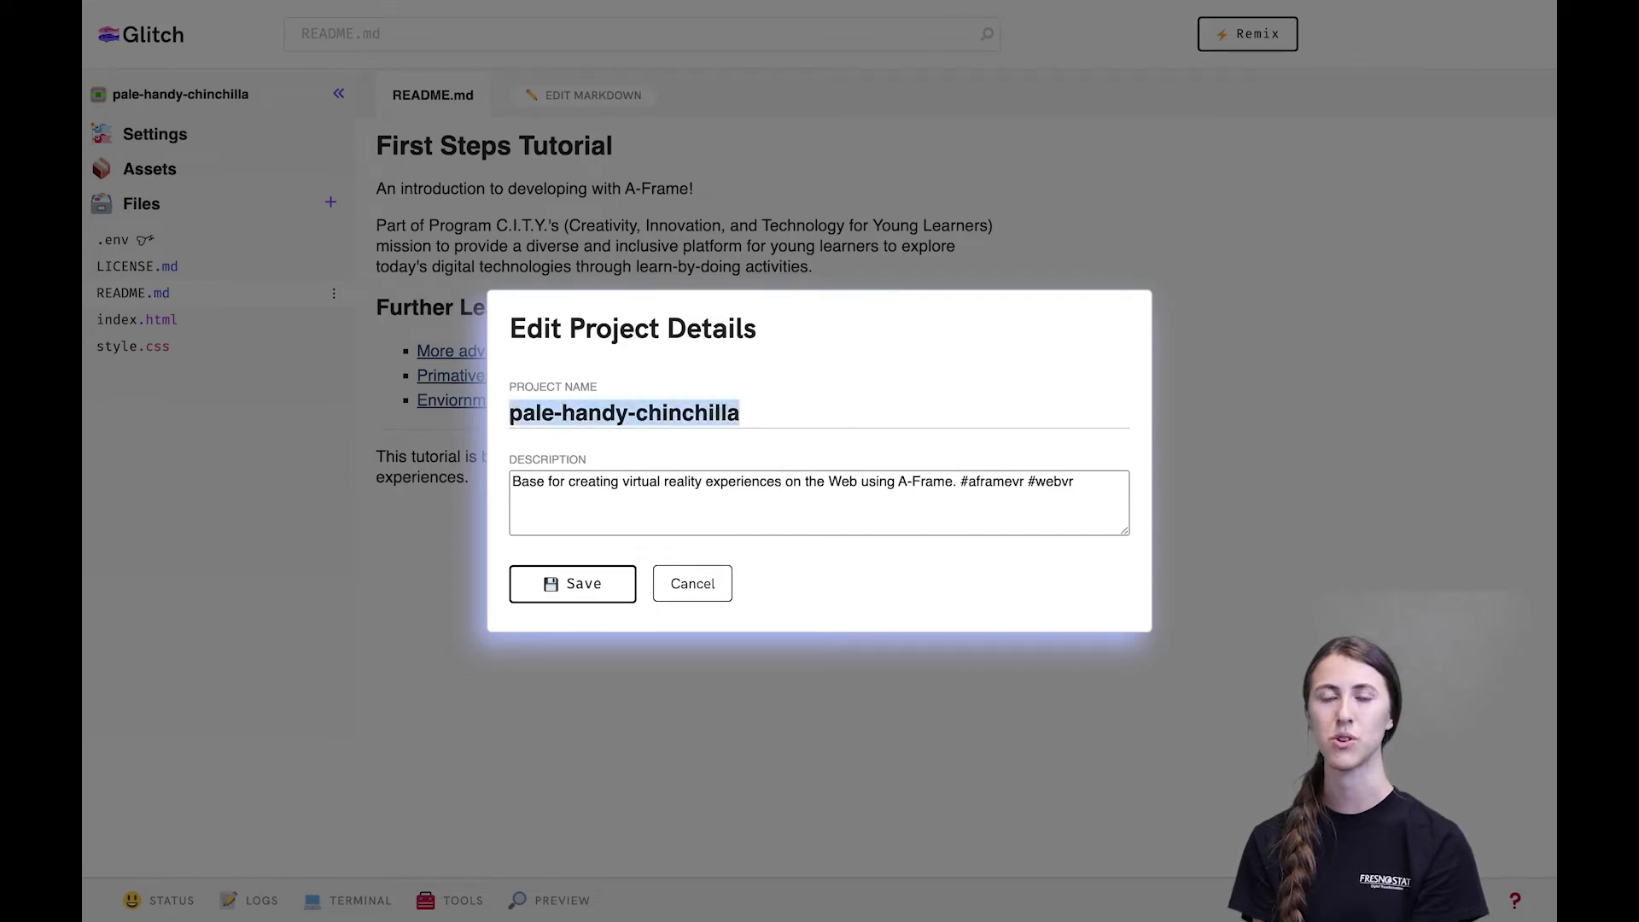
{"action": "type", "text": "p"}
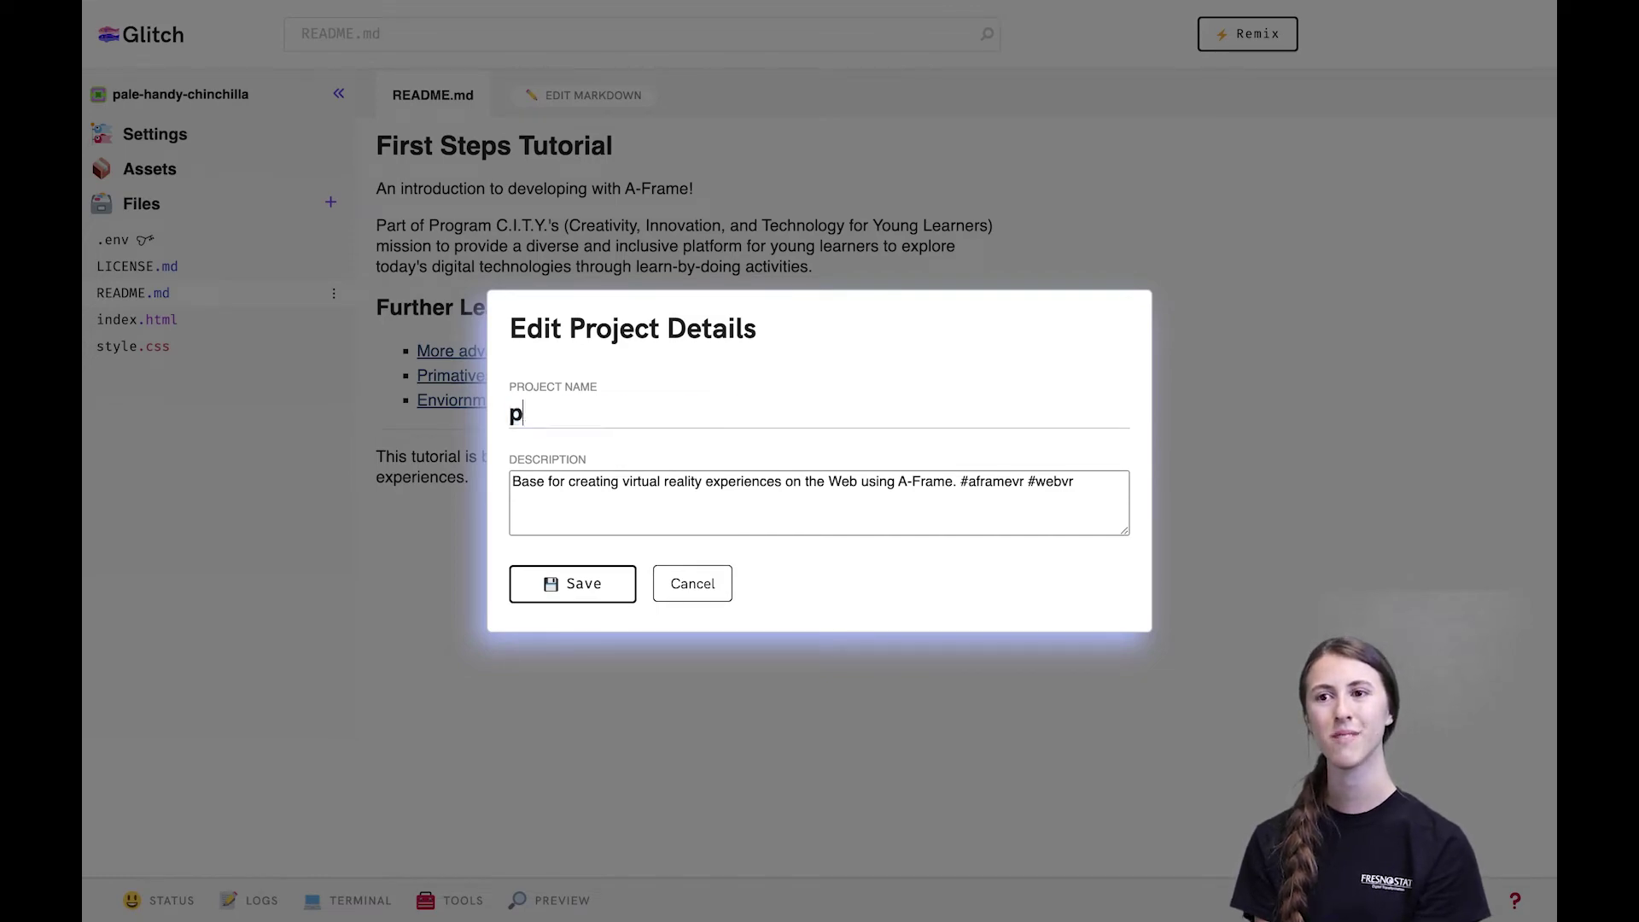
{"action": "type", "text": "rogra"}
{"action": "type", "text": "m"}
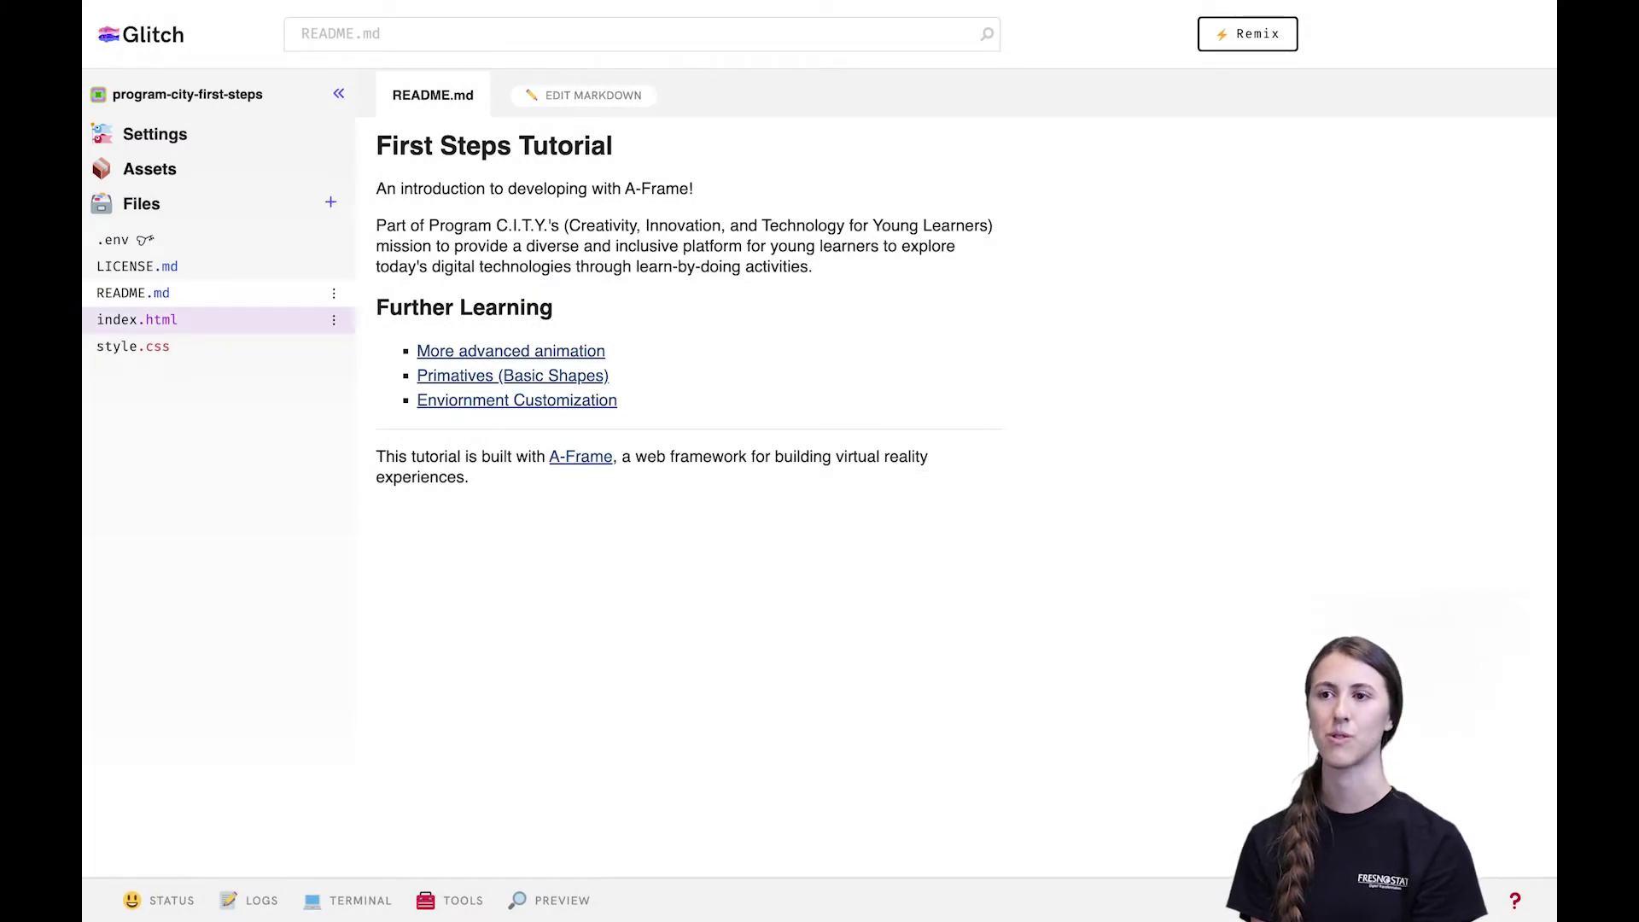
{"action": "left_click", "coordinate": [136, 319]}
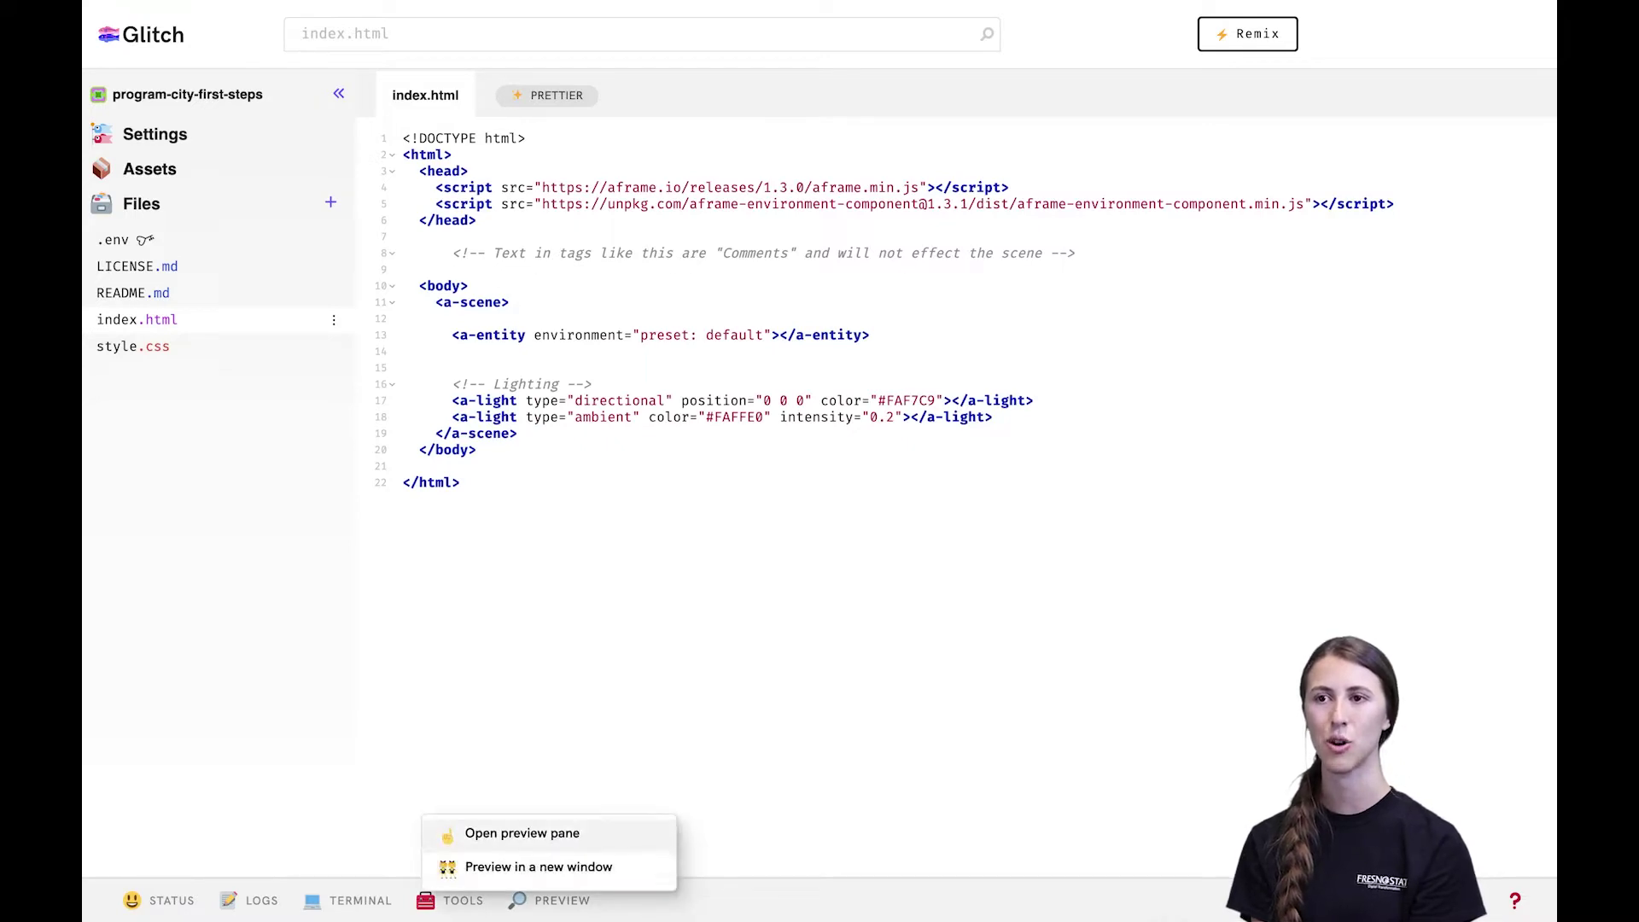
- Show the live preview beside the code and change the environment preset from default to forest
{"action": "left_click", "coordinate": [523, 833]}
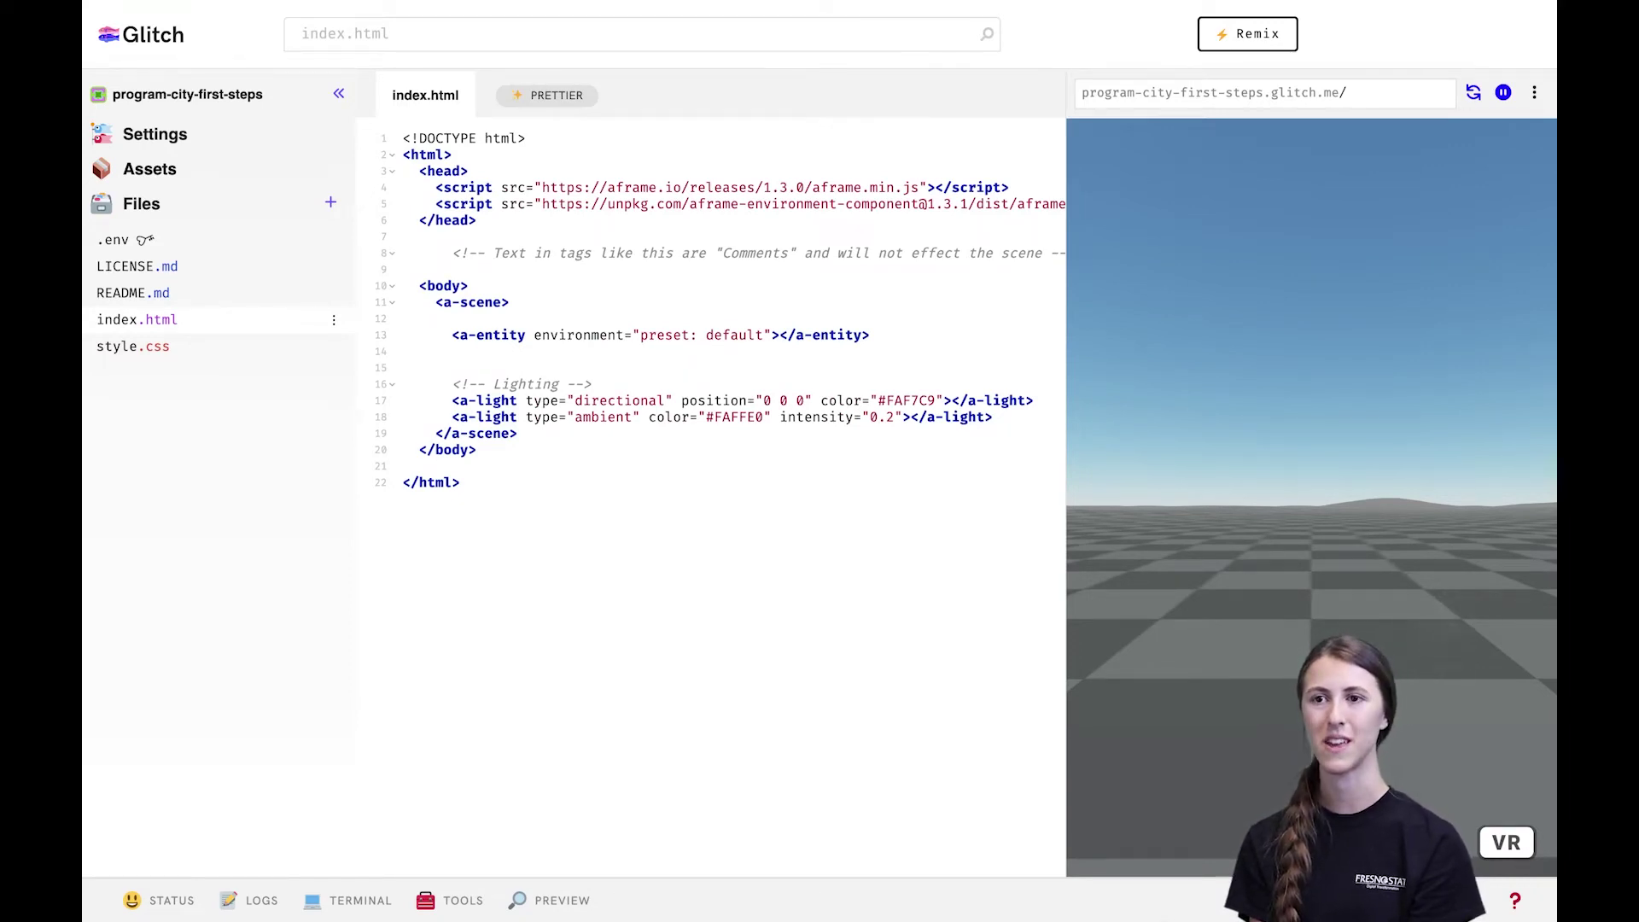
{"action": "left_click", "coordinate": [339, 93]}
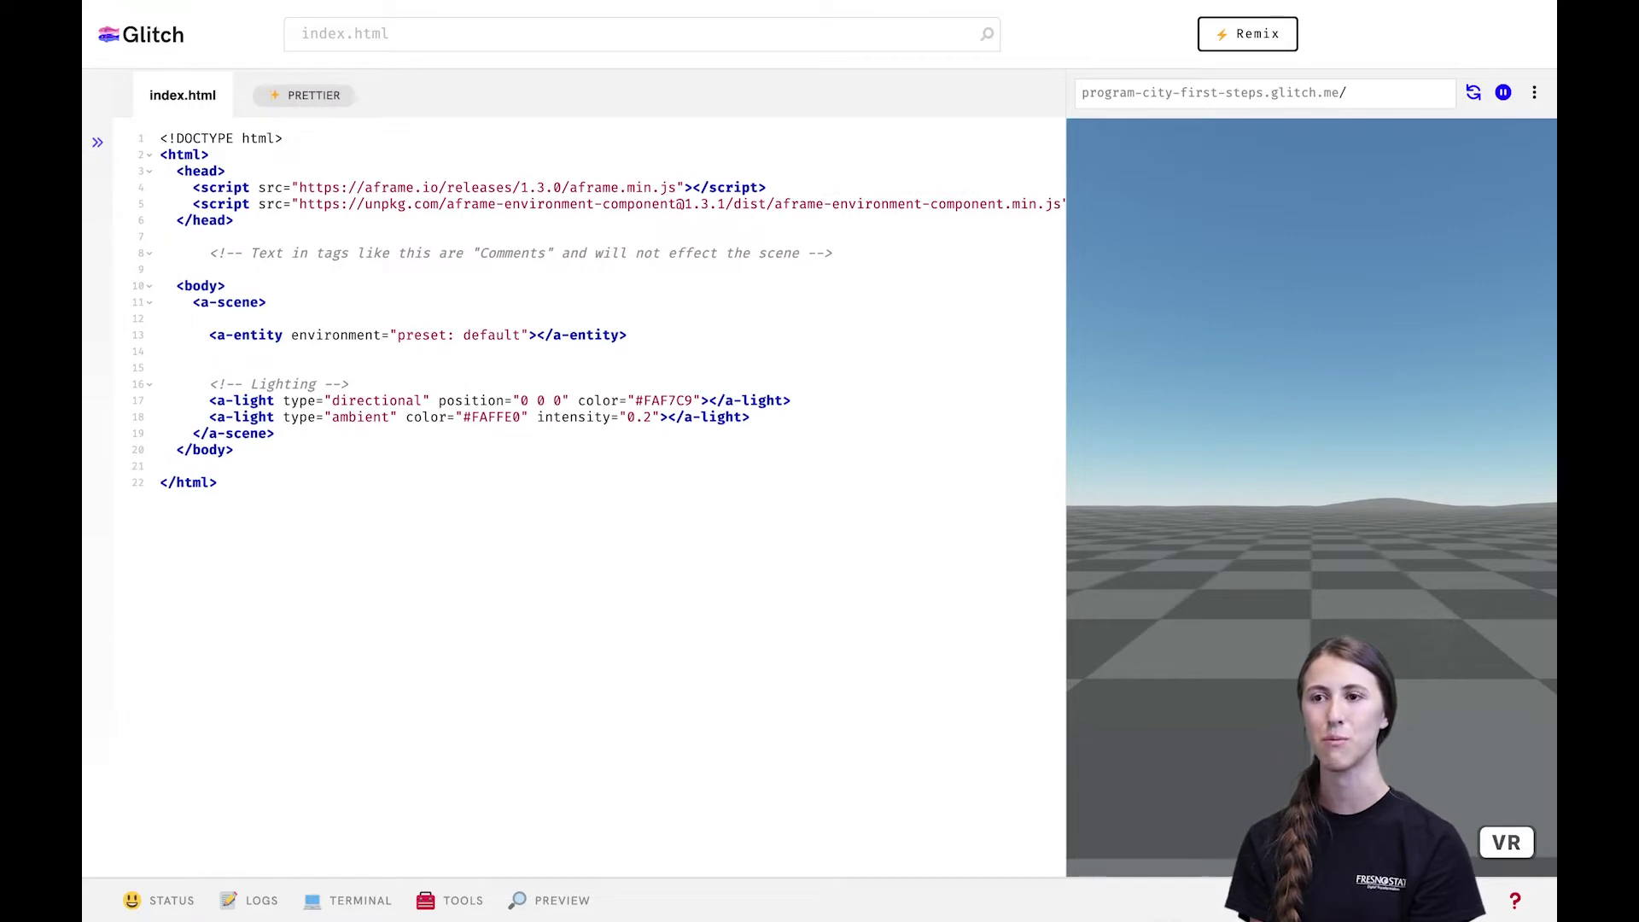
{"action": "double_click", "coordinate": [492, 334]}
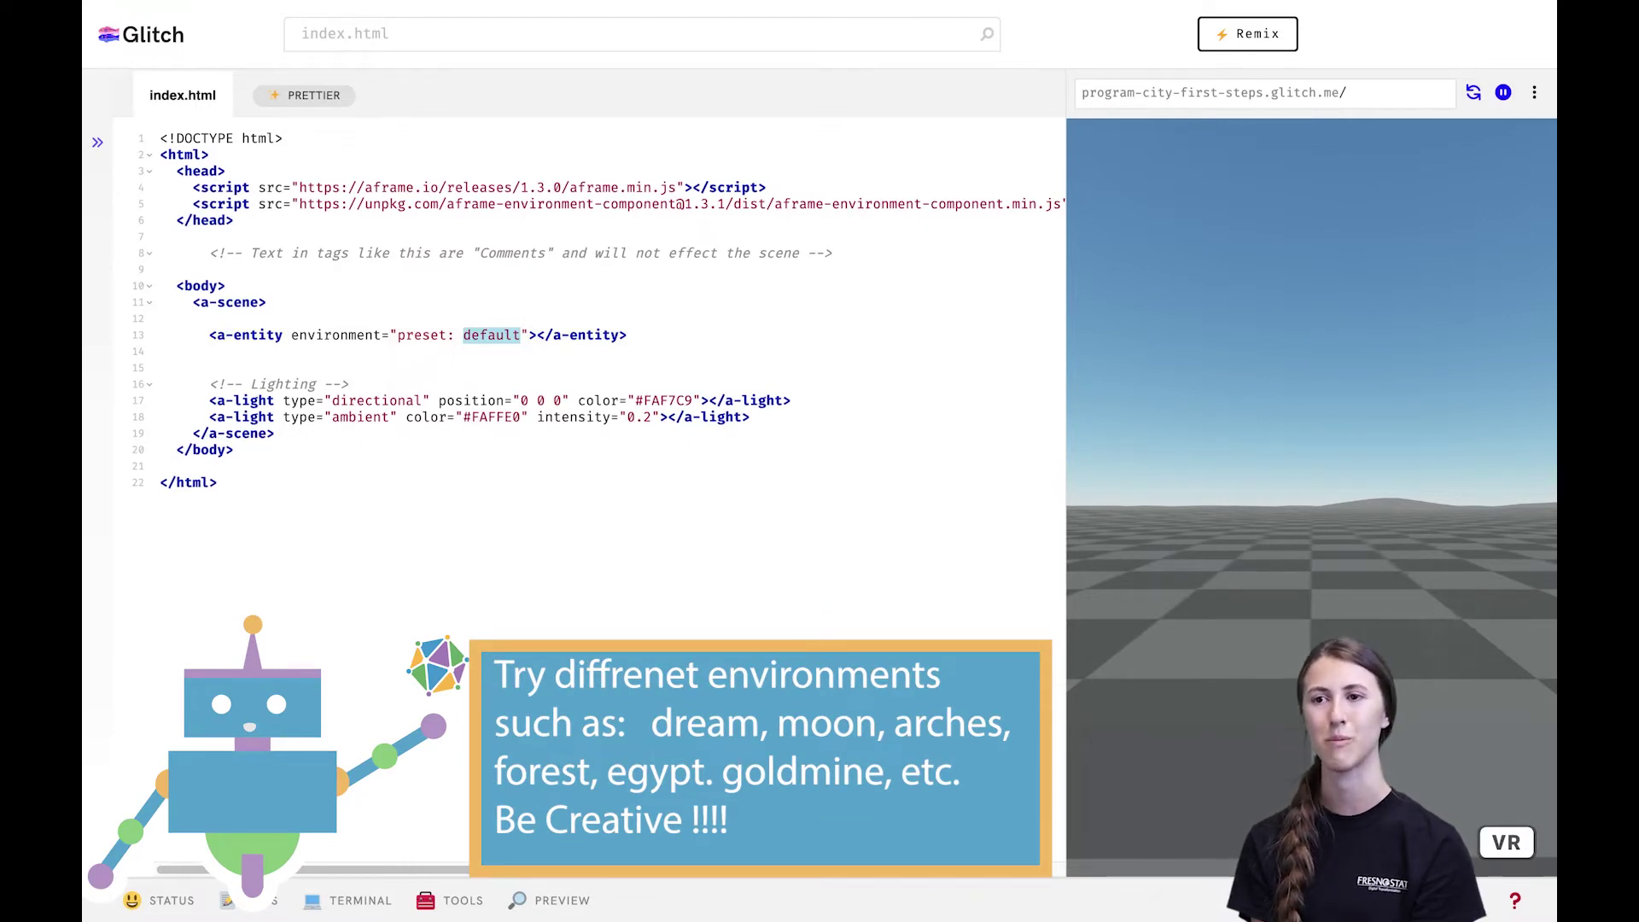
{"action": "type", "text": "forest"}
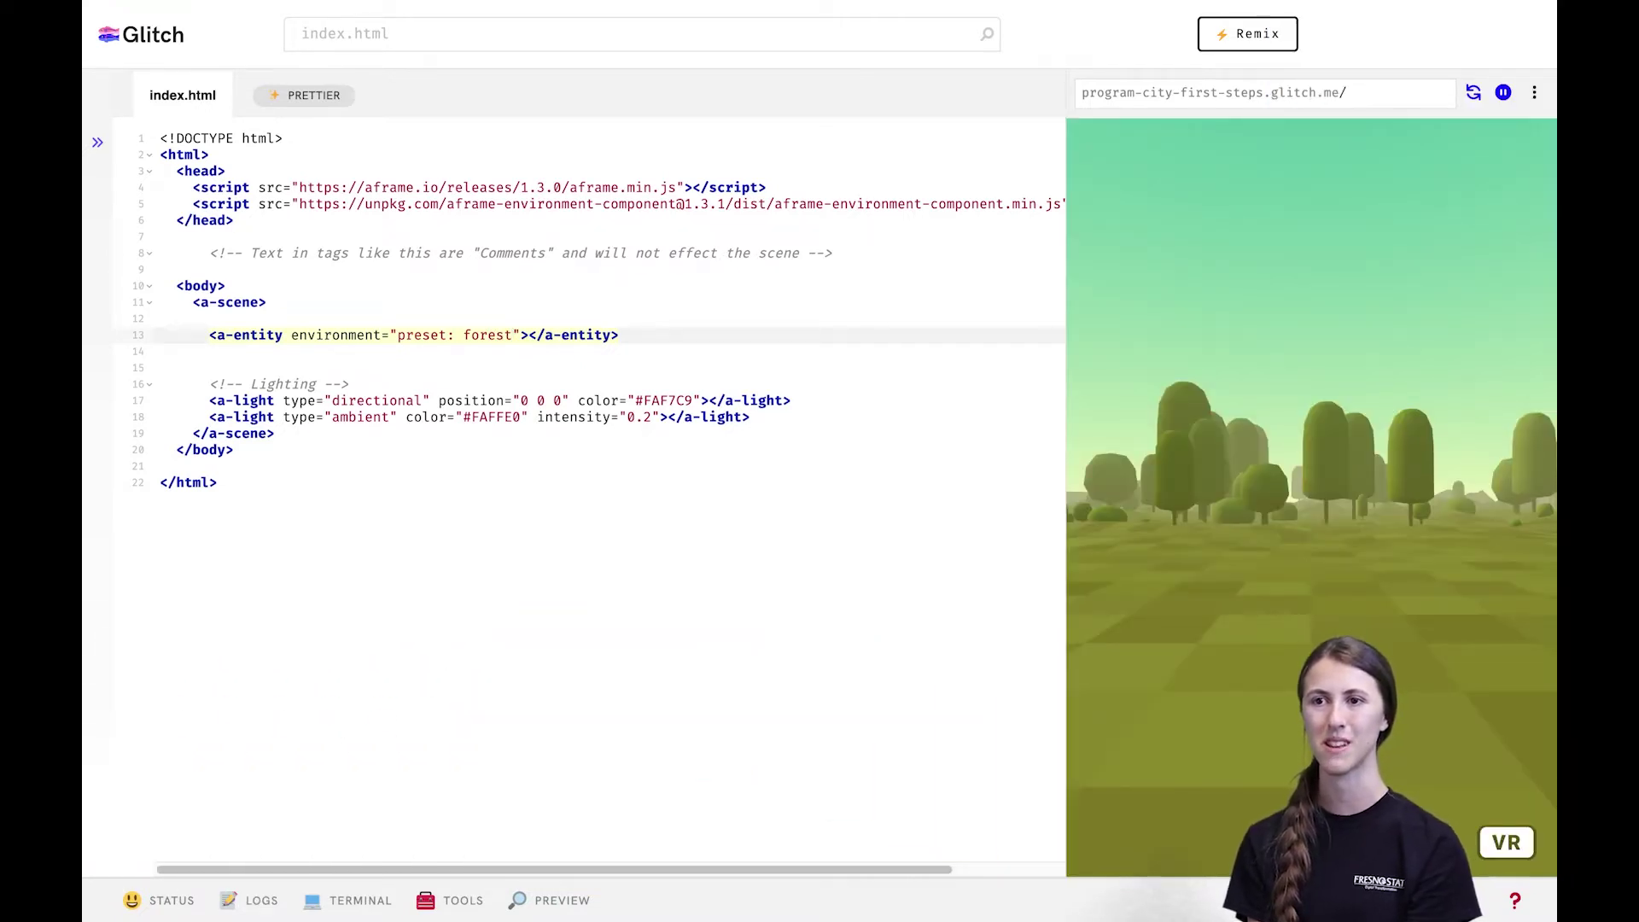
{"action": "key", "text": "Return"}
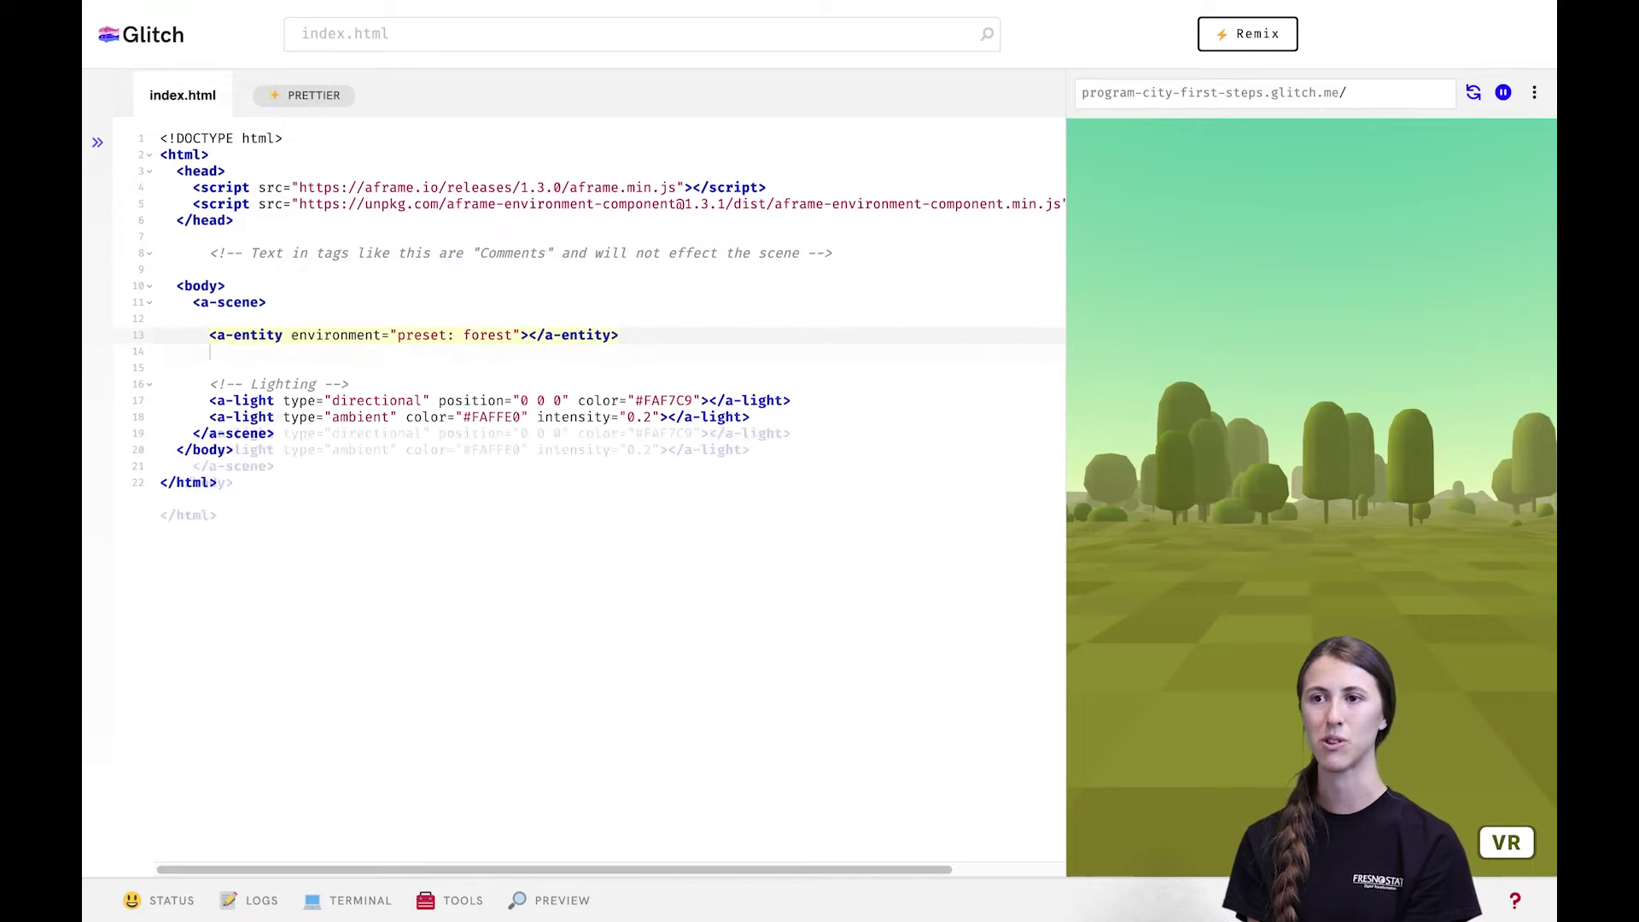
- Add a red box and a purple sphere at position -2 2 -4, then turn the preview to centre the sphere
{"action": "key", "text": "Return"}
{"action": "key", "text": "Return"}
{"action": "type", "text": "<a-"}
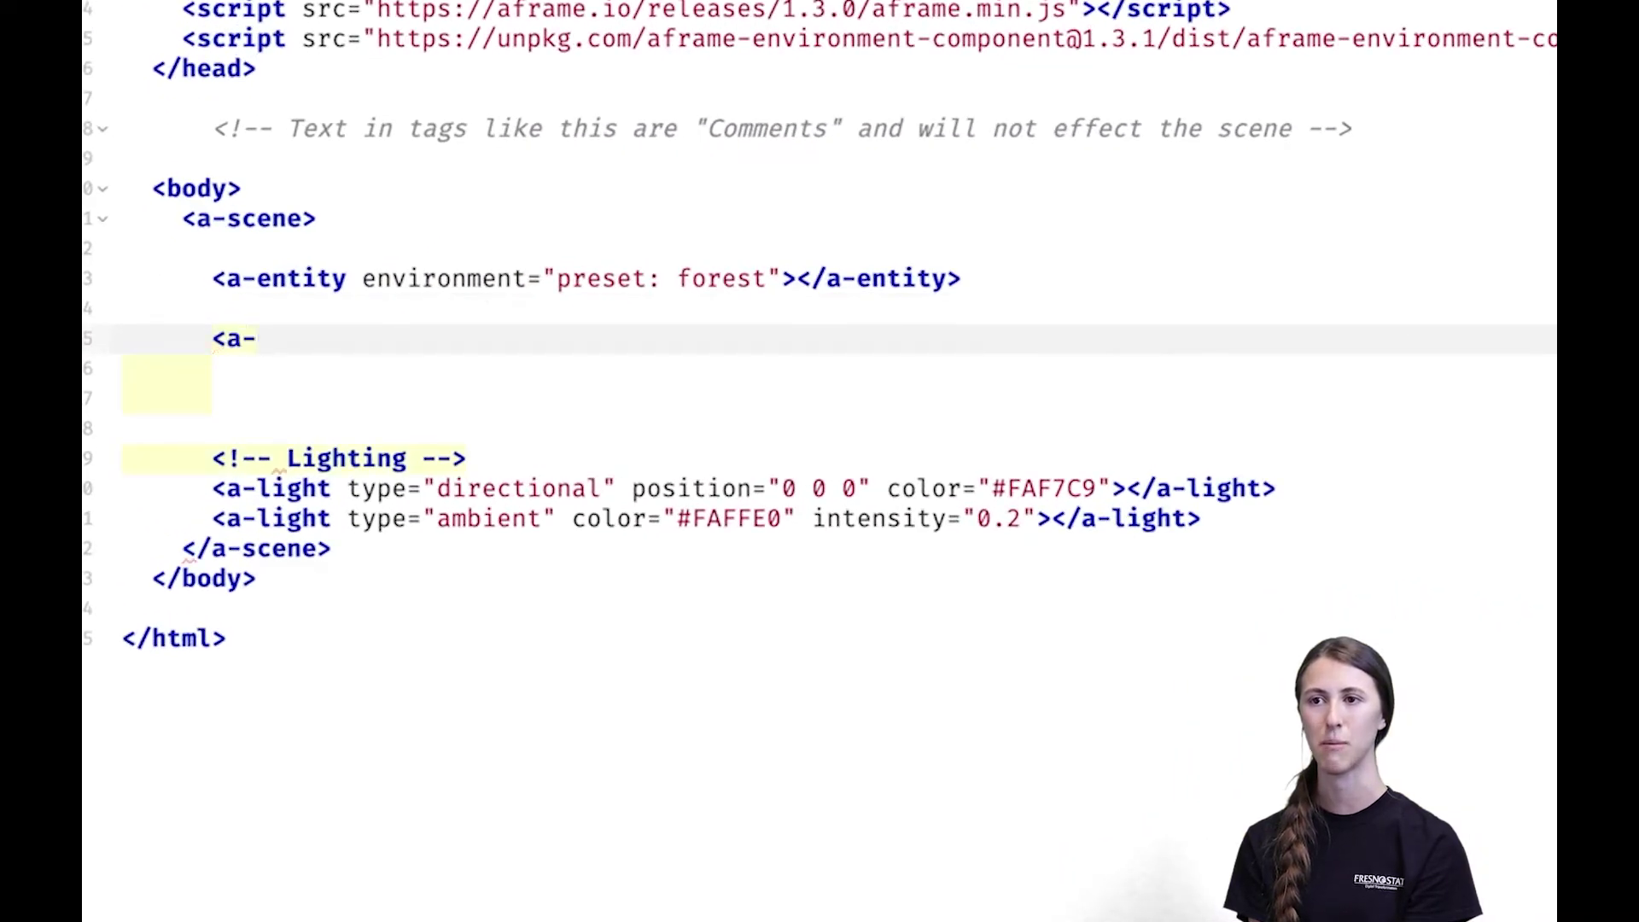
{"action": "type", "text": "box></a-box>"}
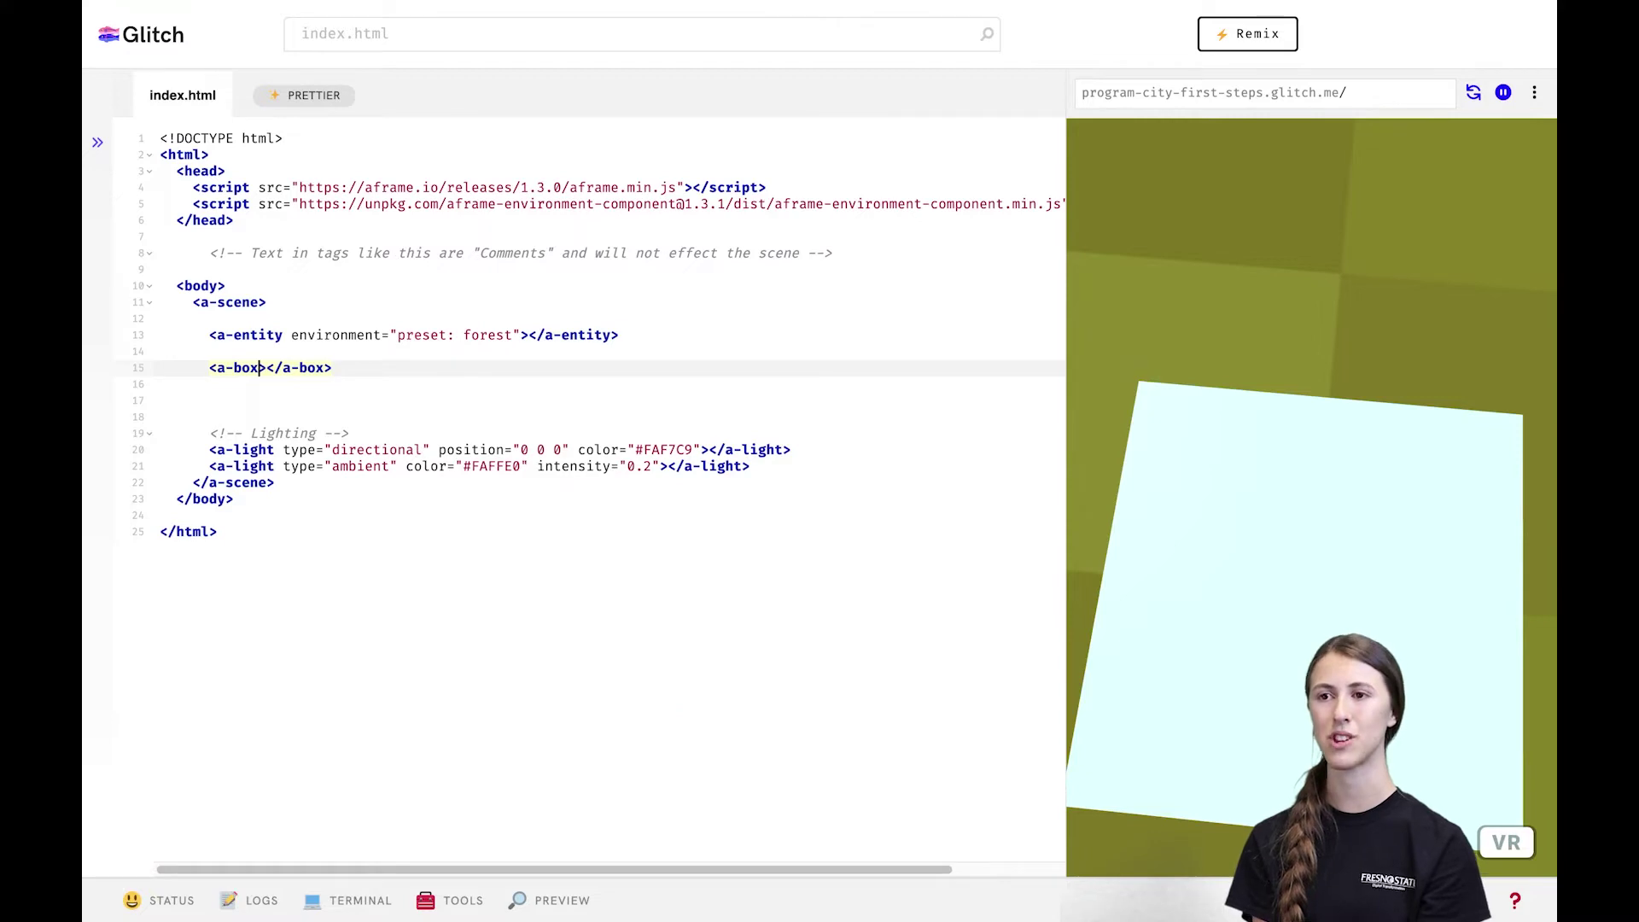
{"action": "type", "text": "position="}
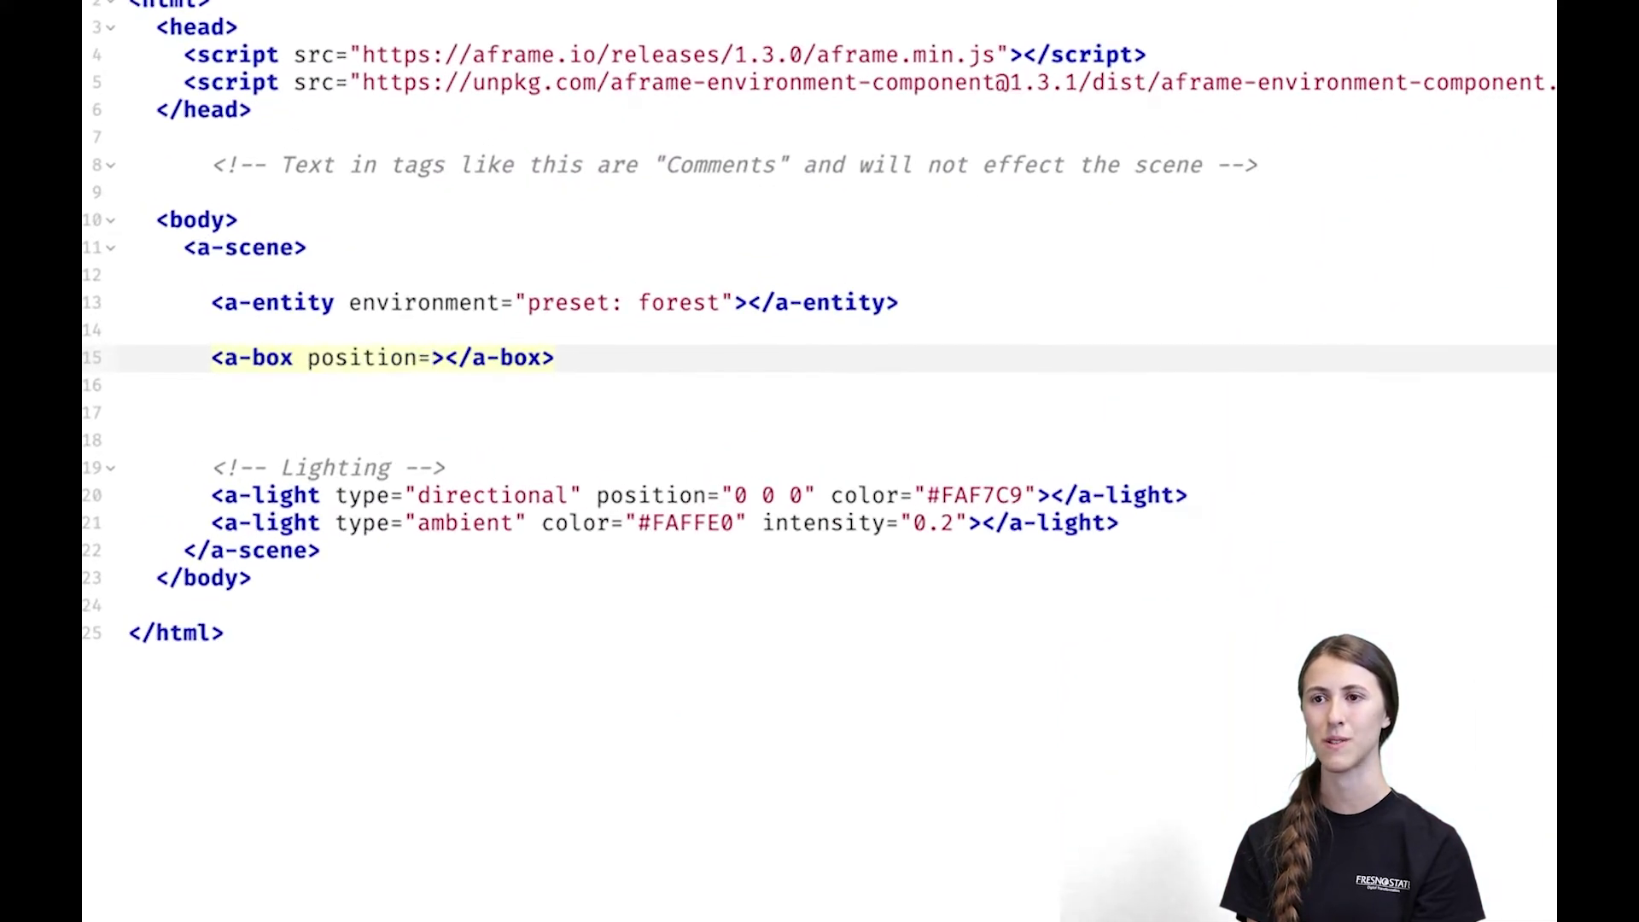
{"action": "type", "text": "\"0 2"}
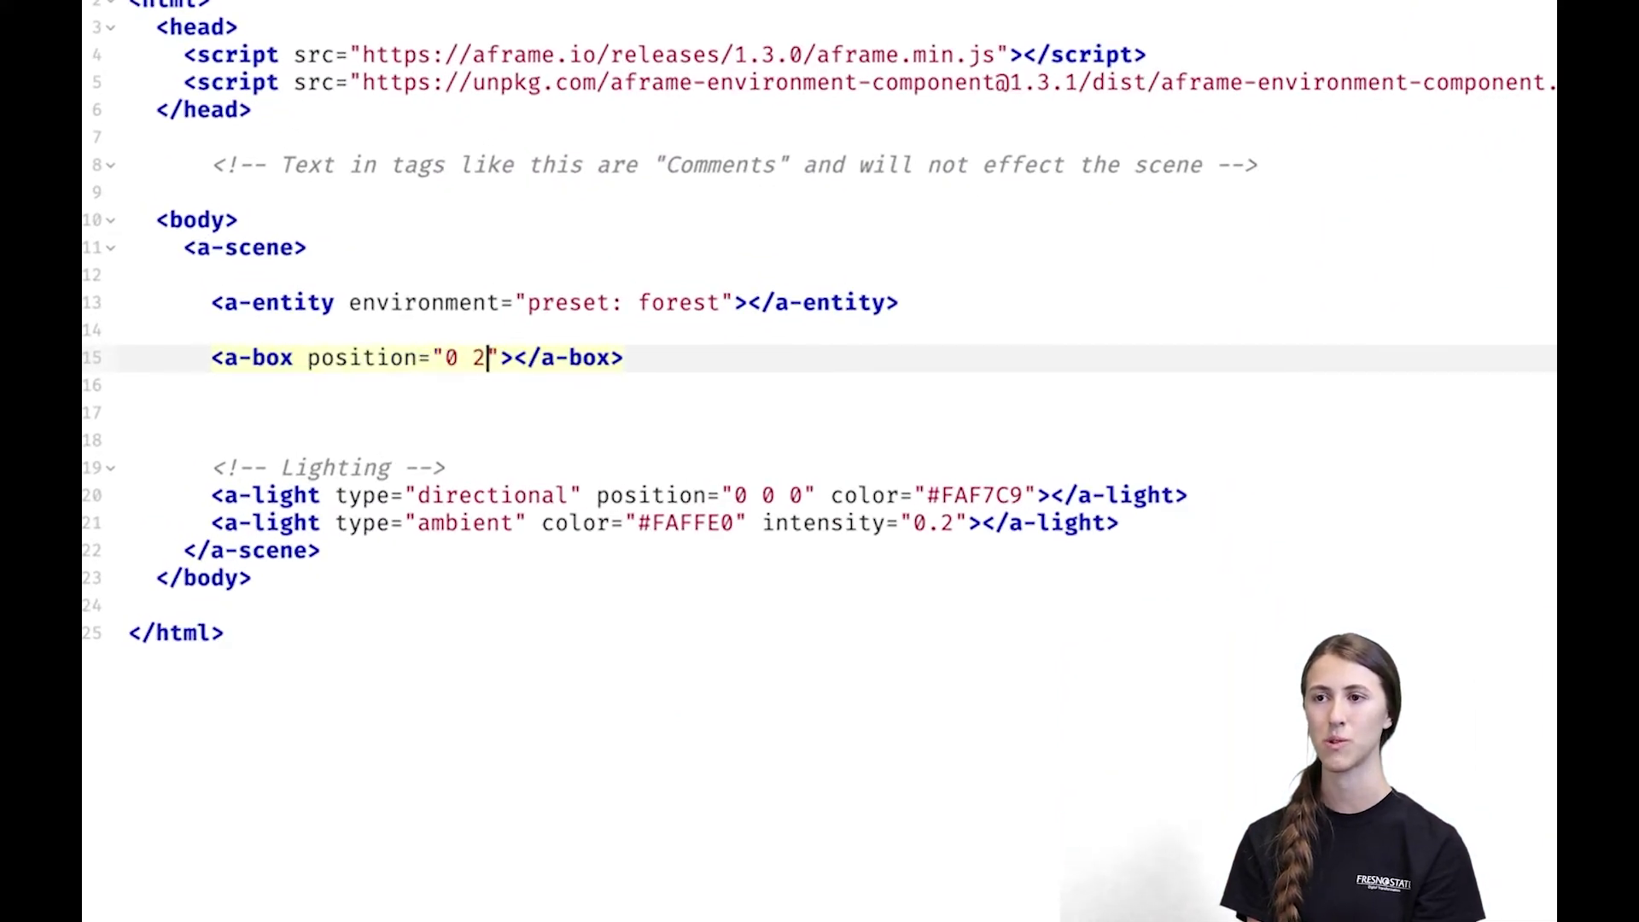
{"action": "key", "text": "BackSpace"}
{"action": "type", "text": "1 -5\""}
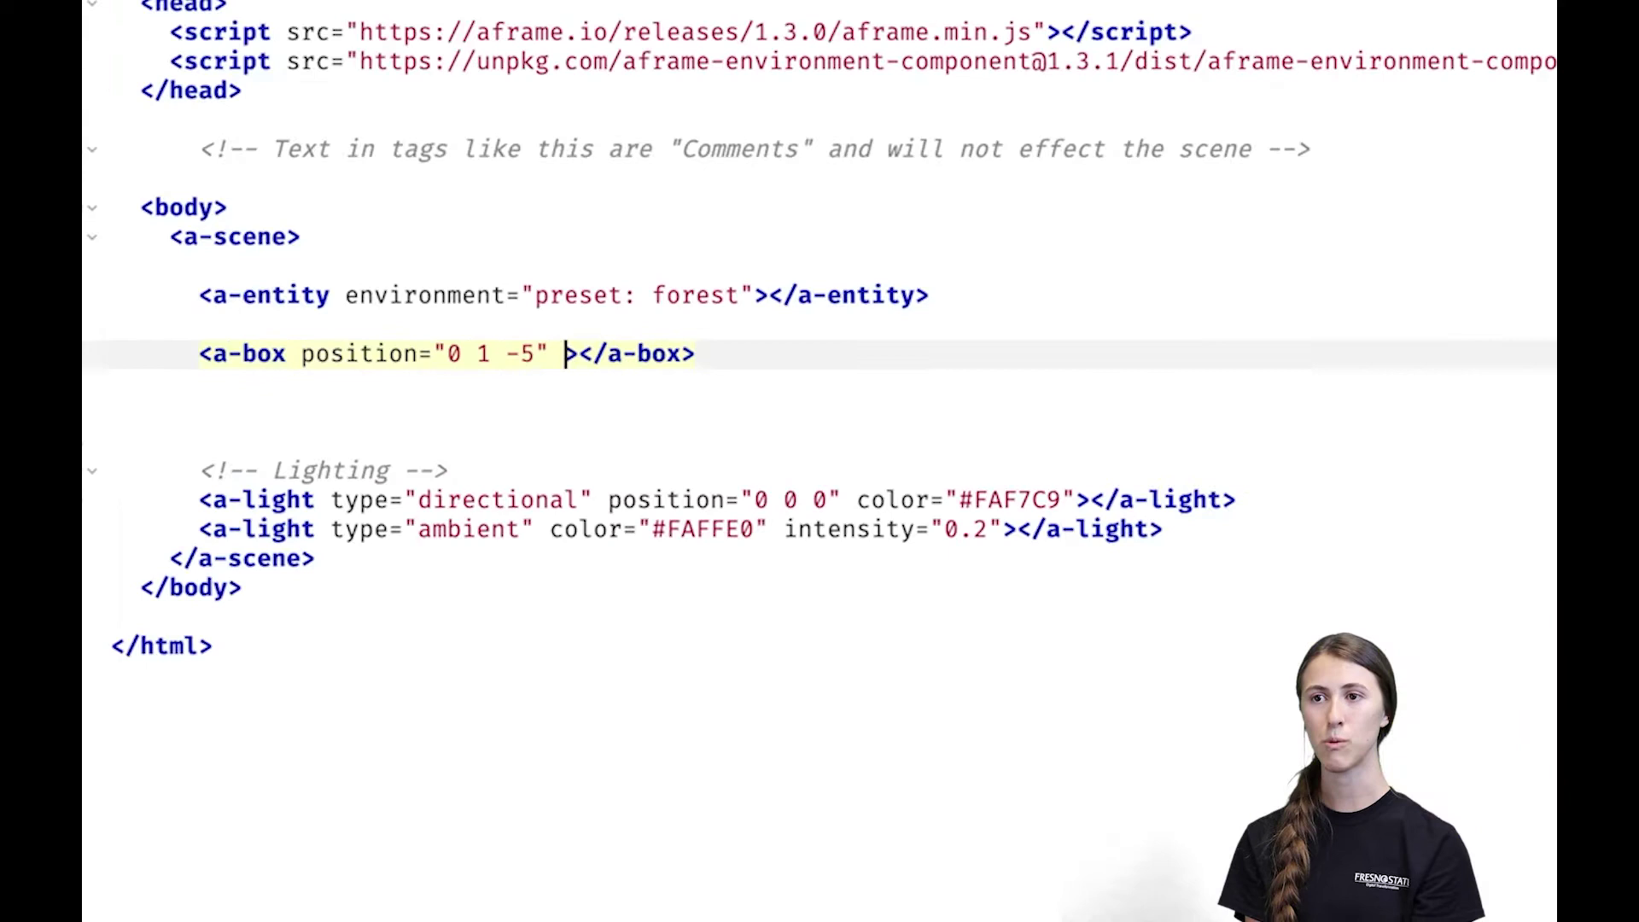
{"action": "type", "text": " color=\"red"}
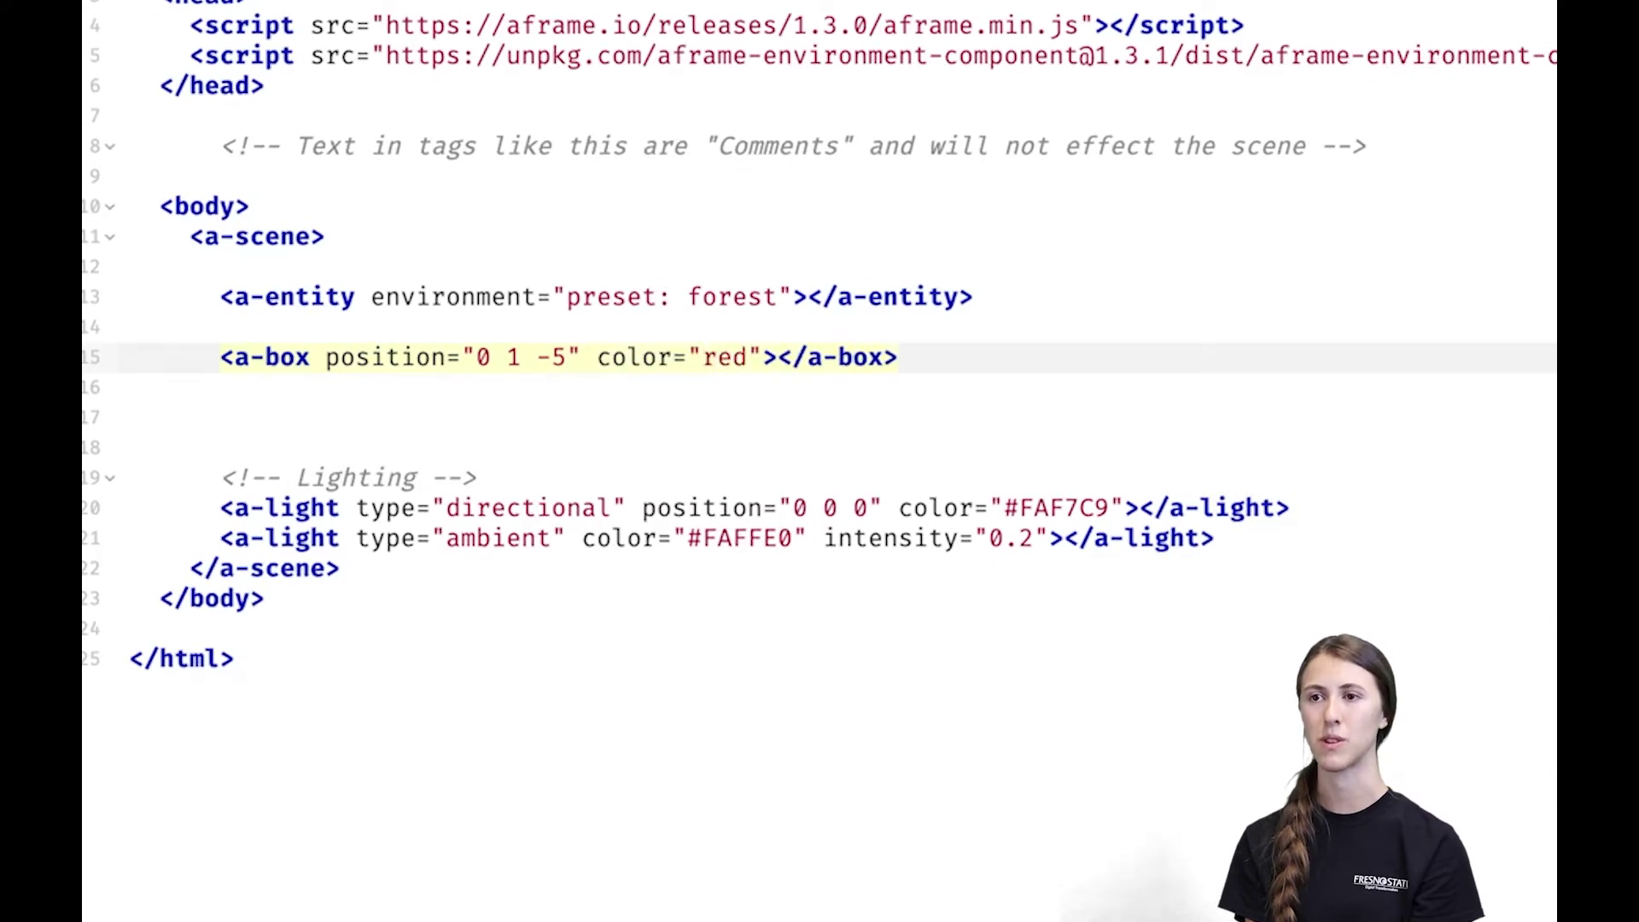
{"action": "type", "text": "\" scale="}
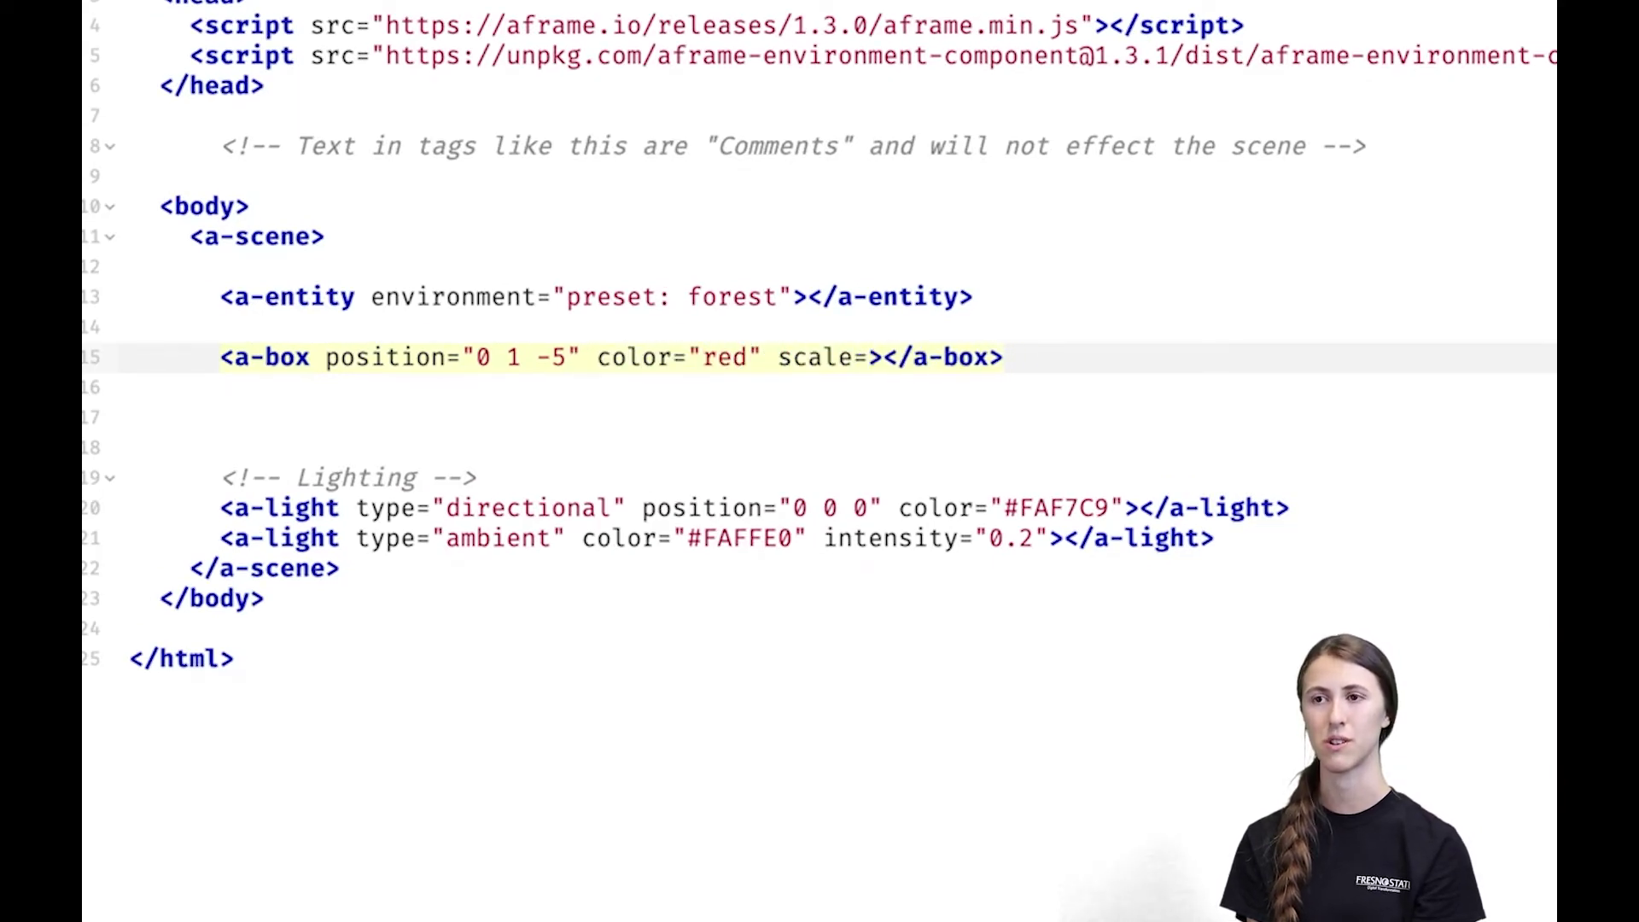
{"action": "type", "text": "\"4 2 1"}
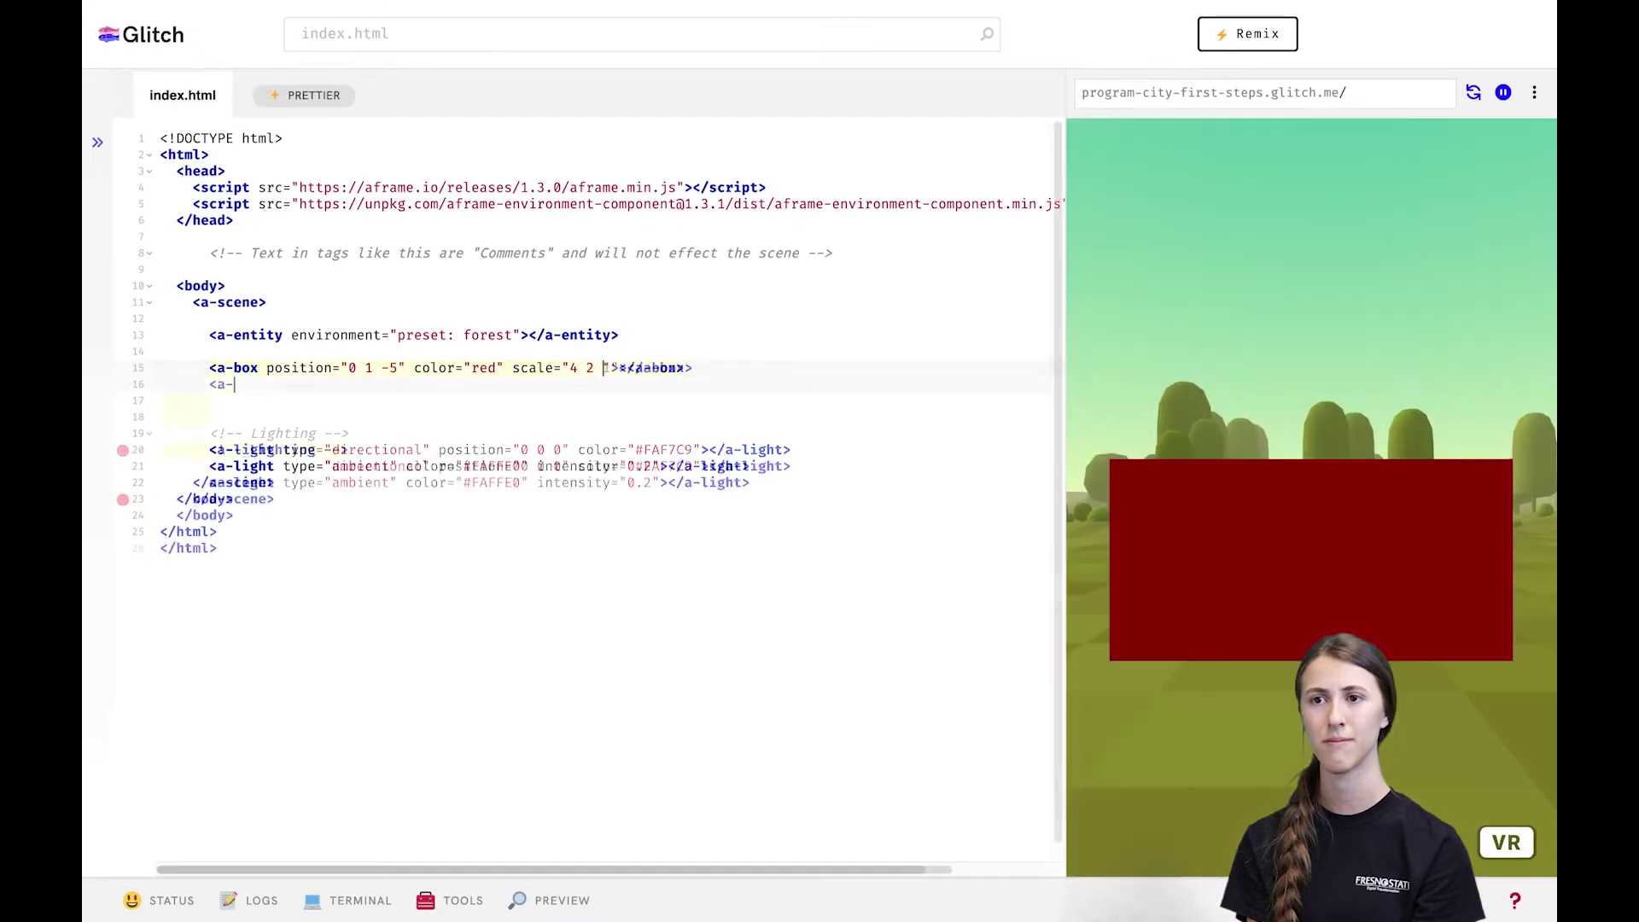
{"action": "key", "text": "Return"}
{"action": "type", "text": "<a-sphere>"}
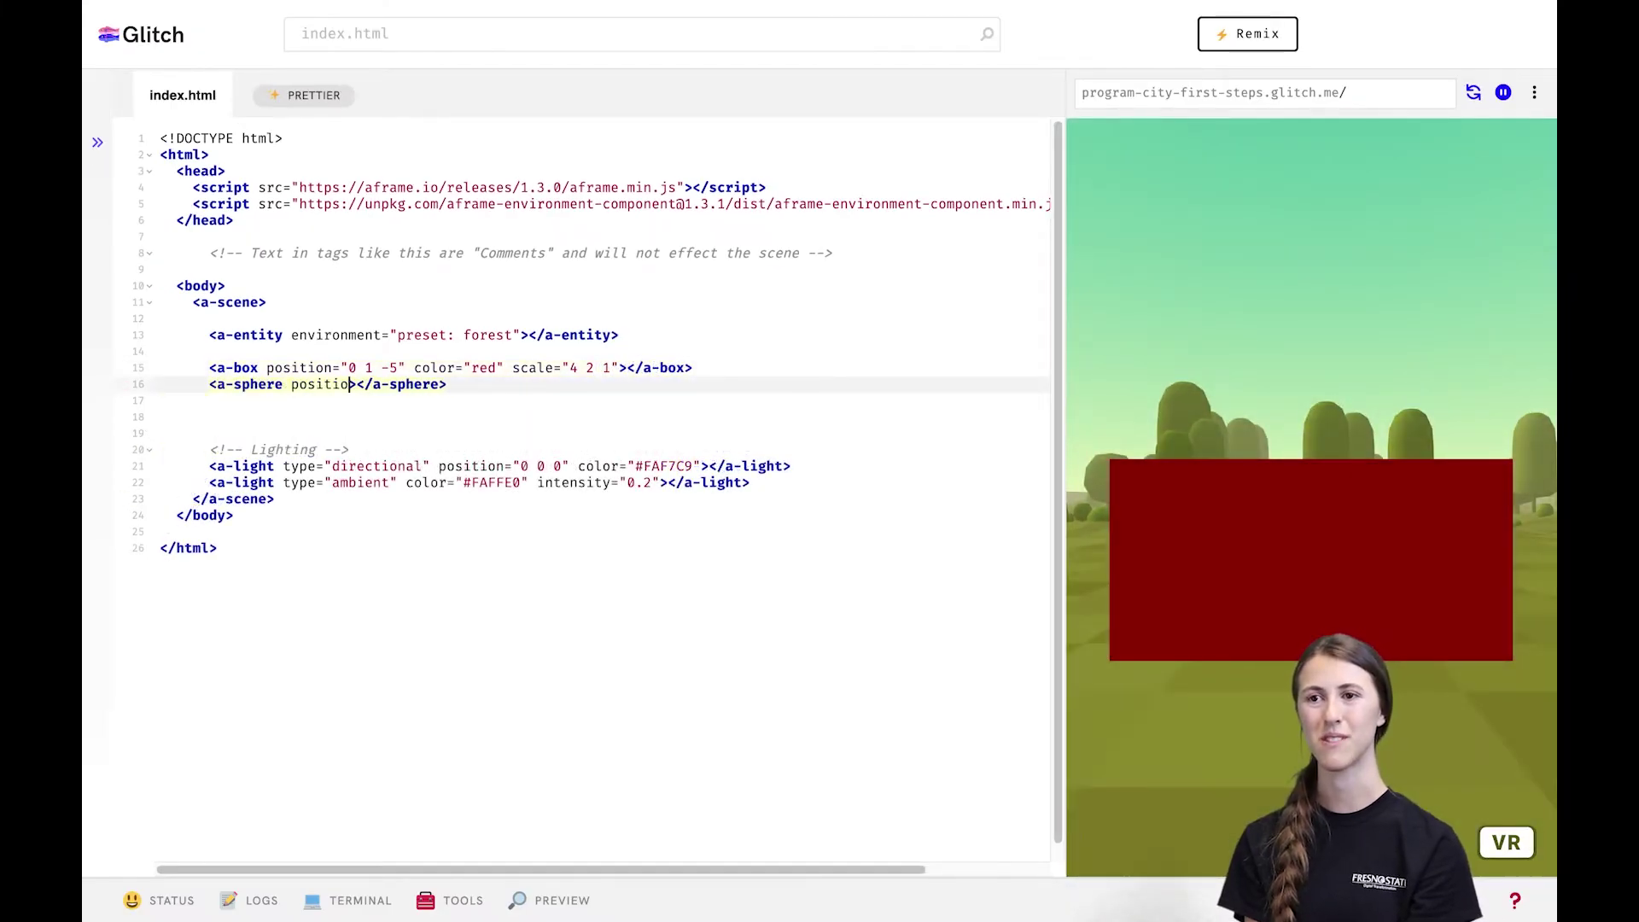
{"action": "type", "text": "n=\"-2 2"}
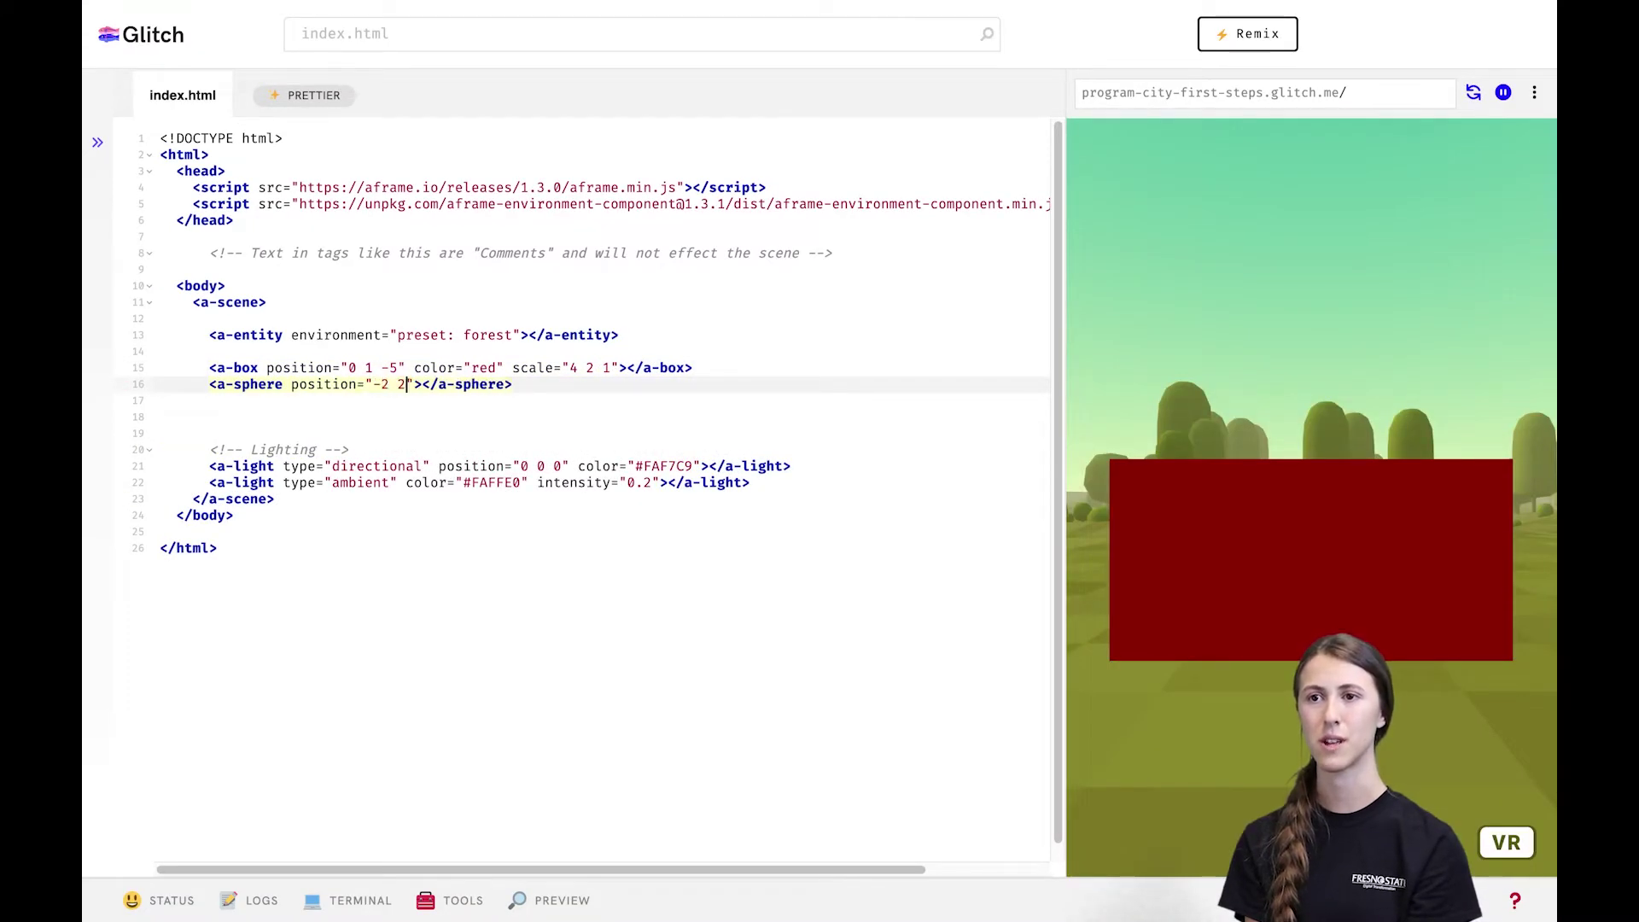
{"action": "type", "text": " -4"}
{"action": "key", "text": "Right"}
{"action": "type", "text": "color="}
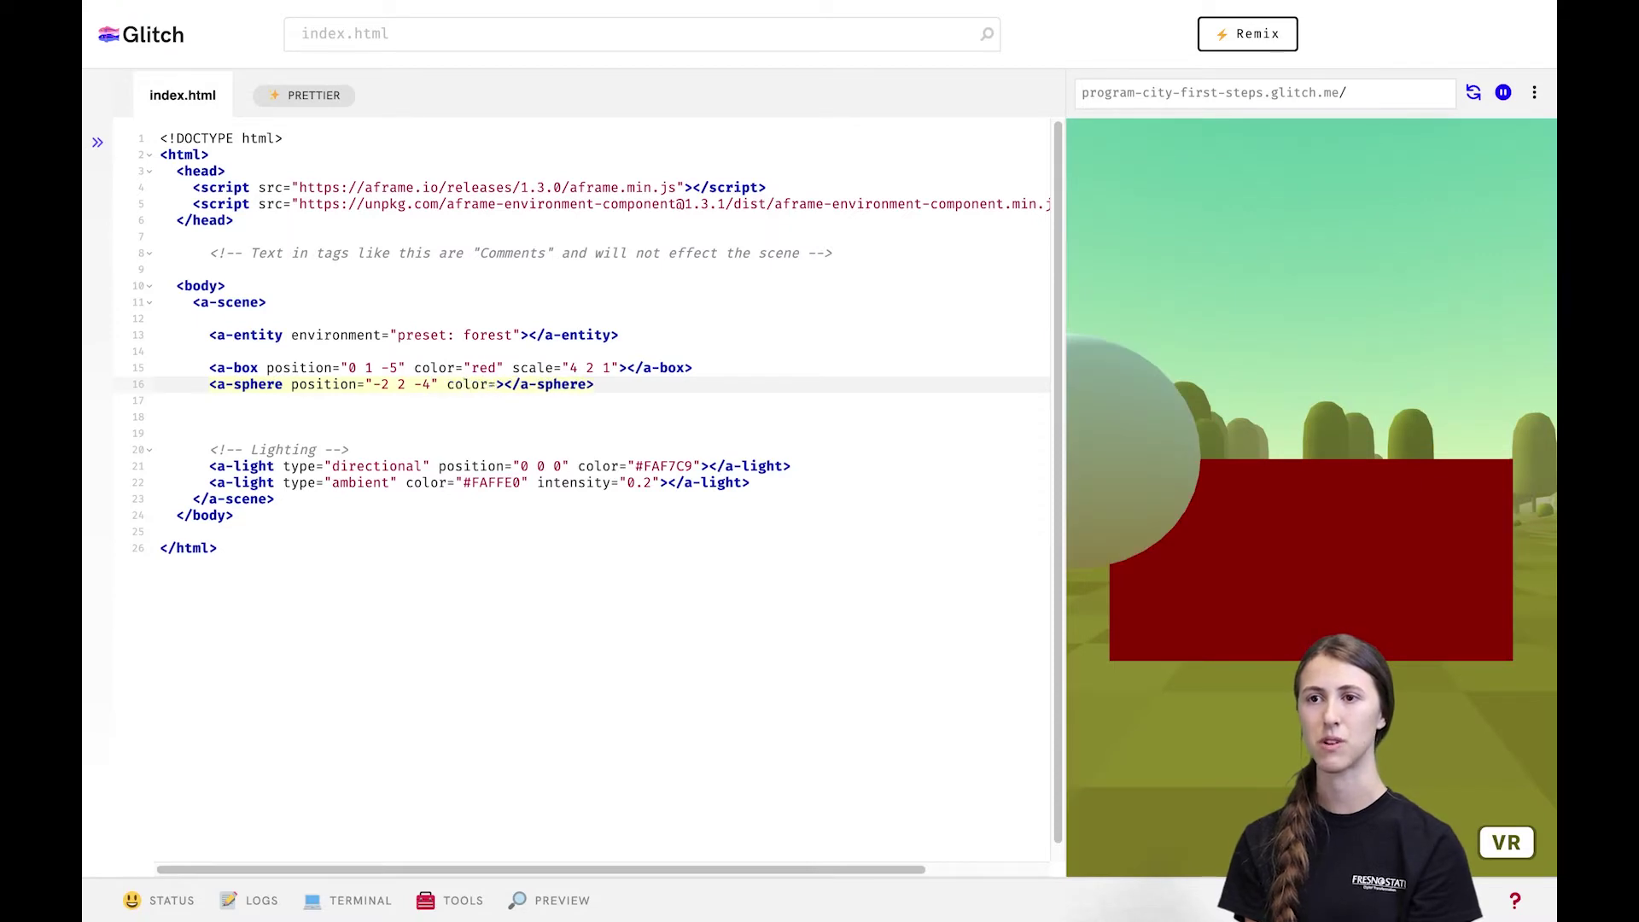
{"action": "type", "text": "\"purple"}
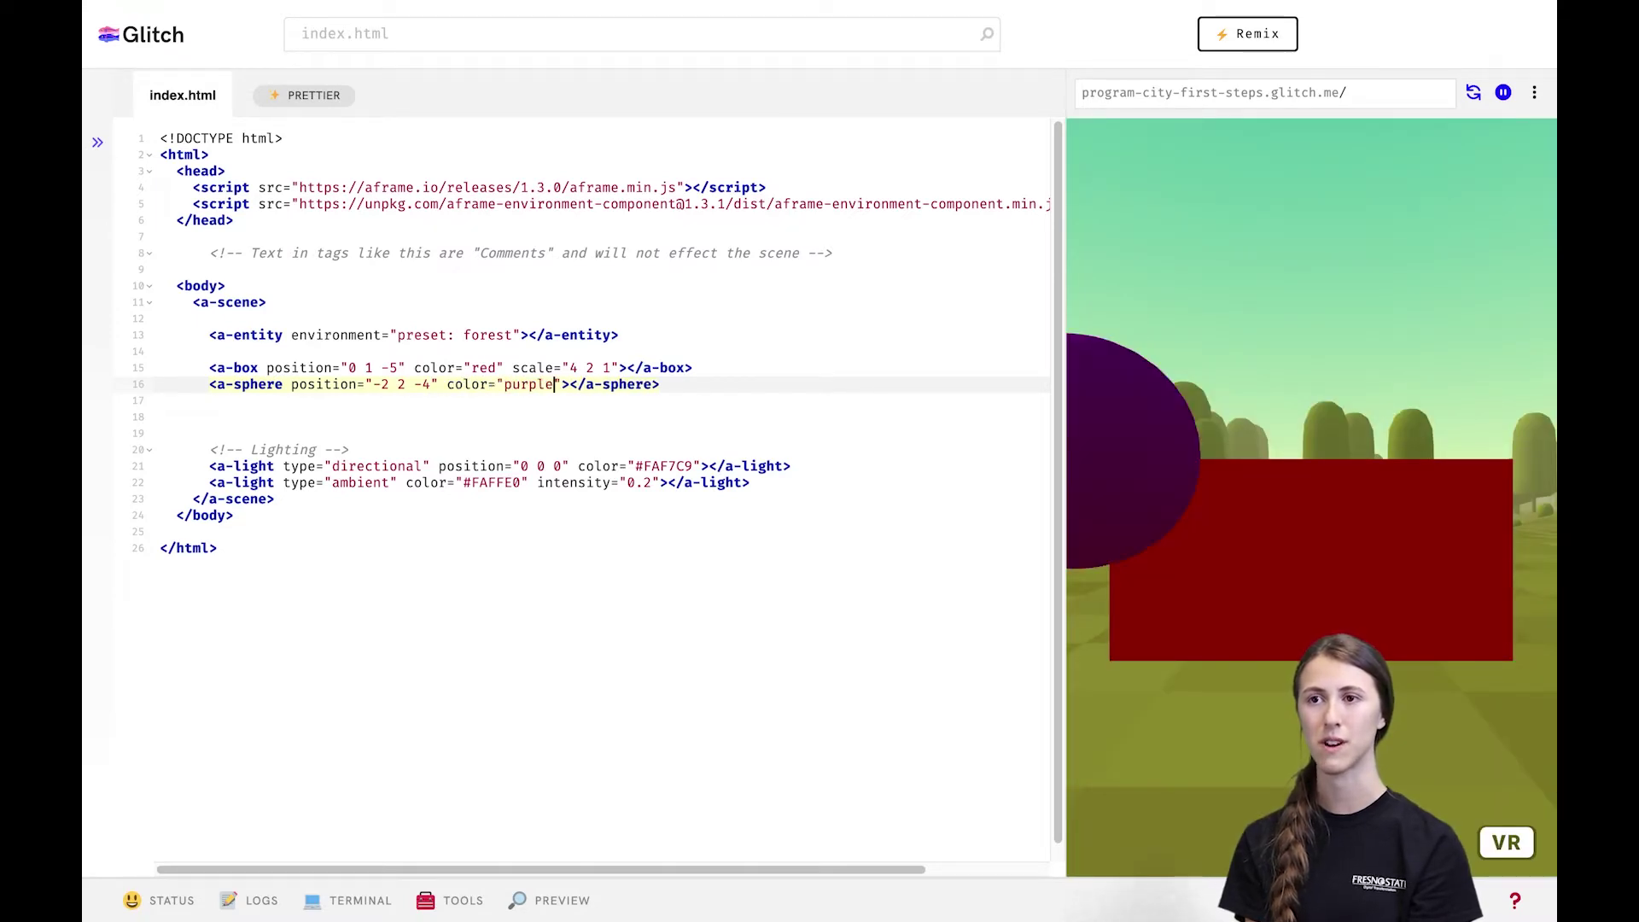
{"action": "left_click_drag", "start_coordinate": [1126, 486], "coordinate": [1338, 487]}
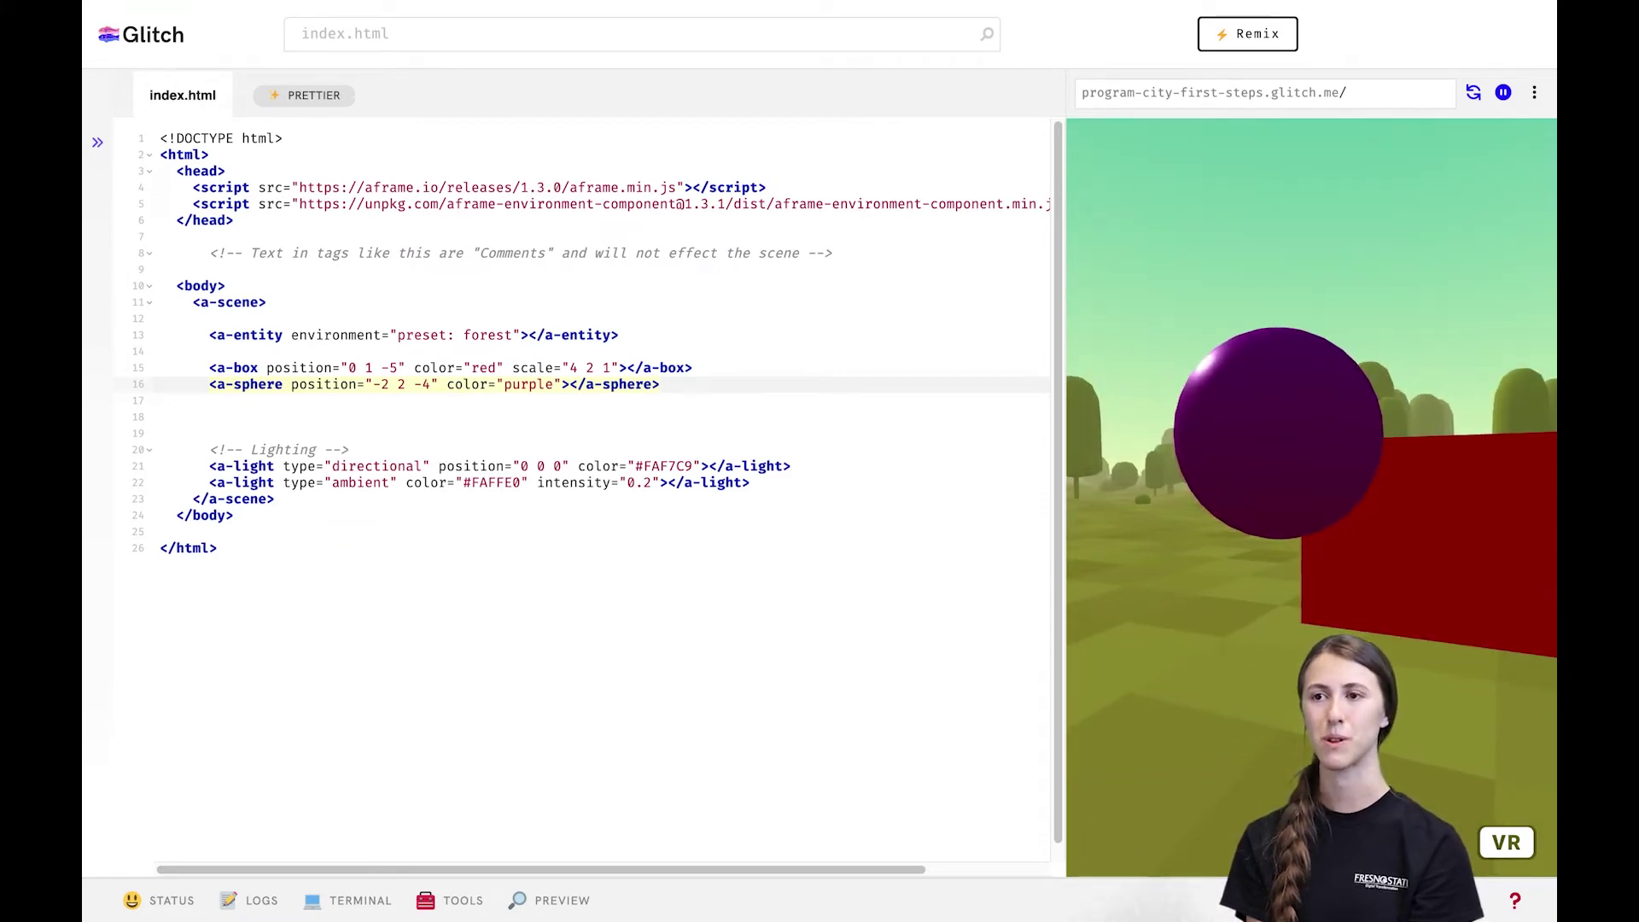
- Replace the box and sphere with an a-assets block holding an a-assets-item with id Robot, and show the file list
{"action": "left_click_drag", "start_coordinate": [660, 384], "coordinate": [158, 367]}
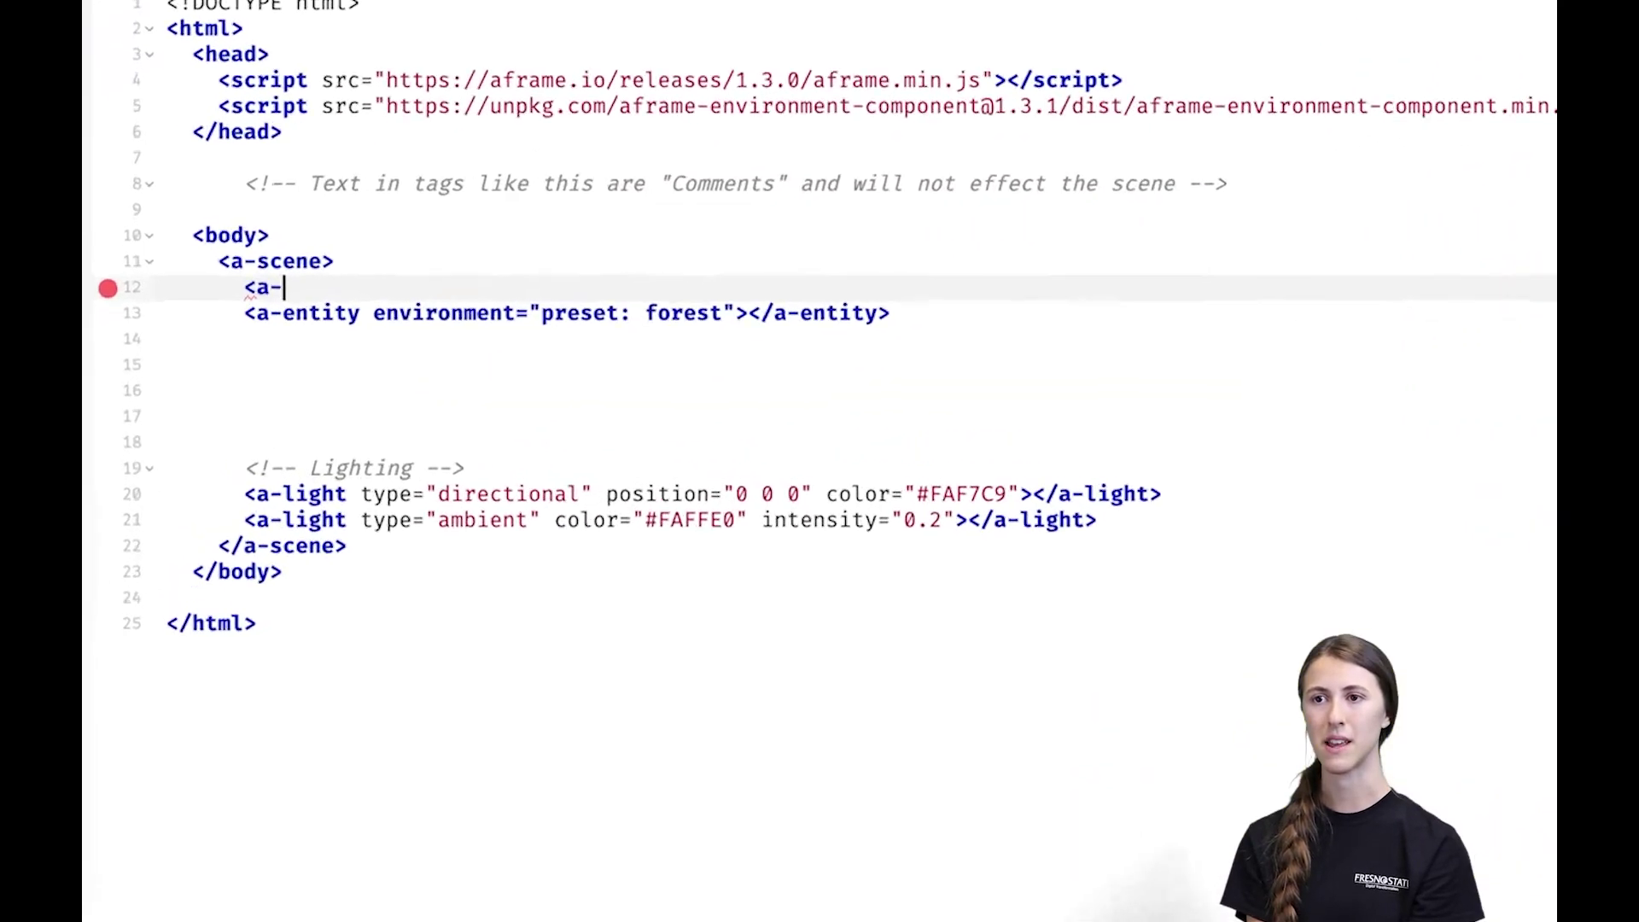
{"action": "type", "text": "assets"}
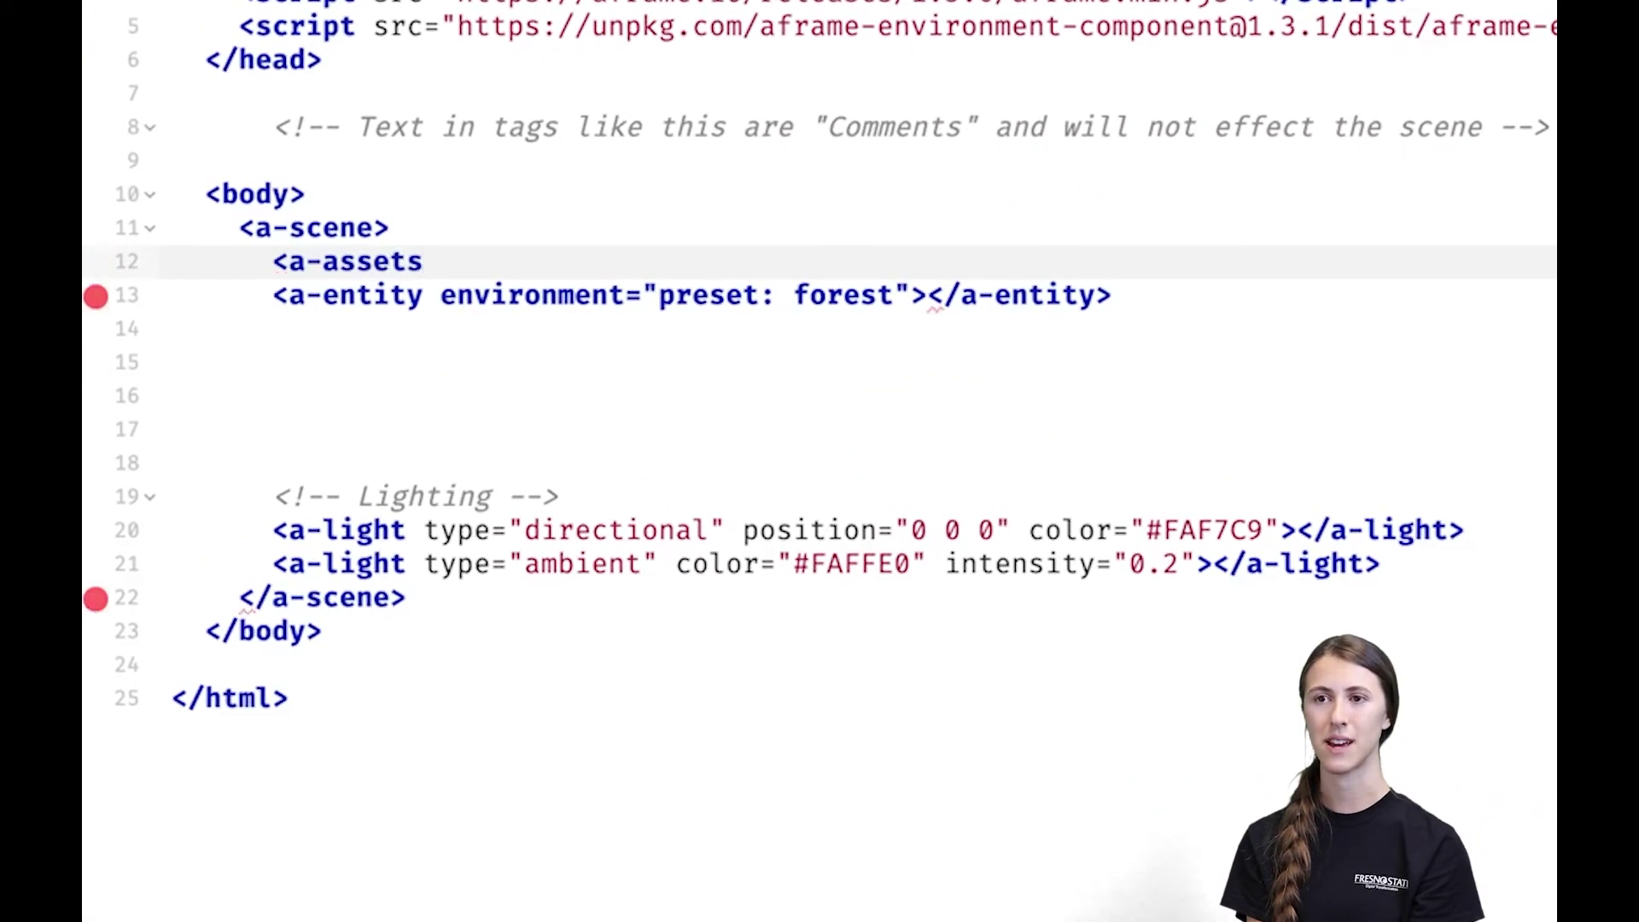
{"action": "type", "text": "></a-assets>"}
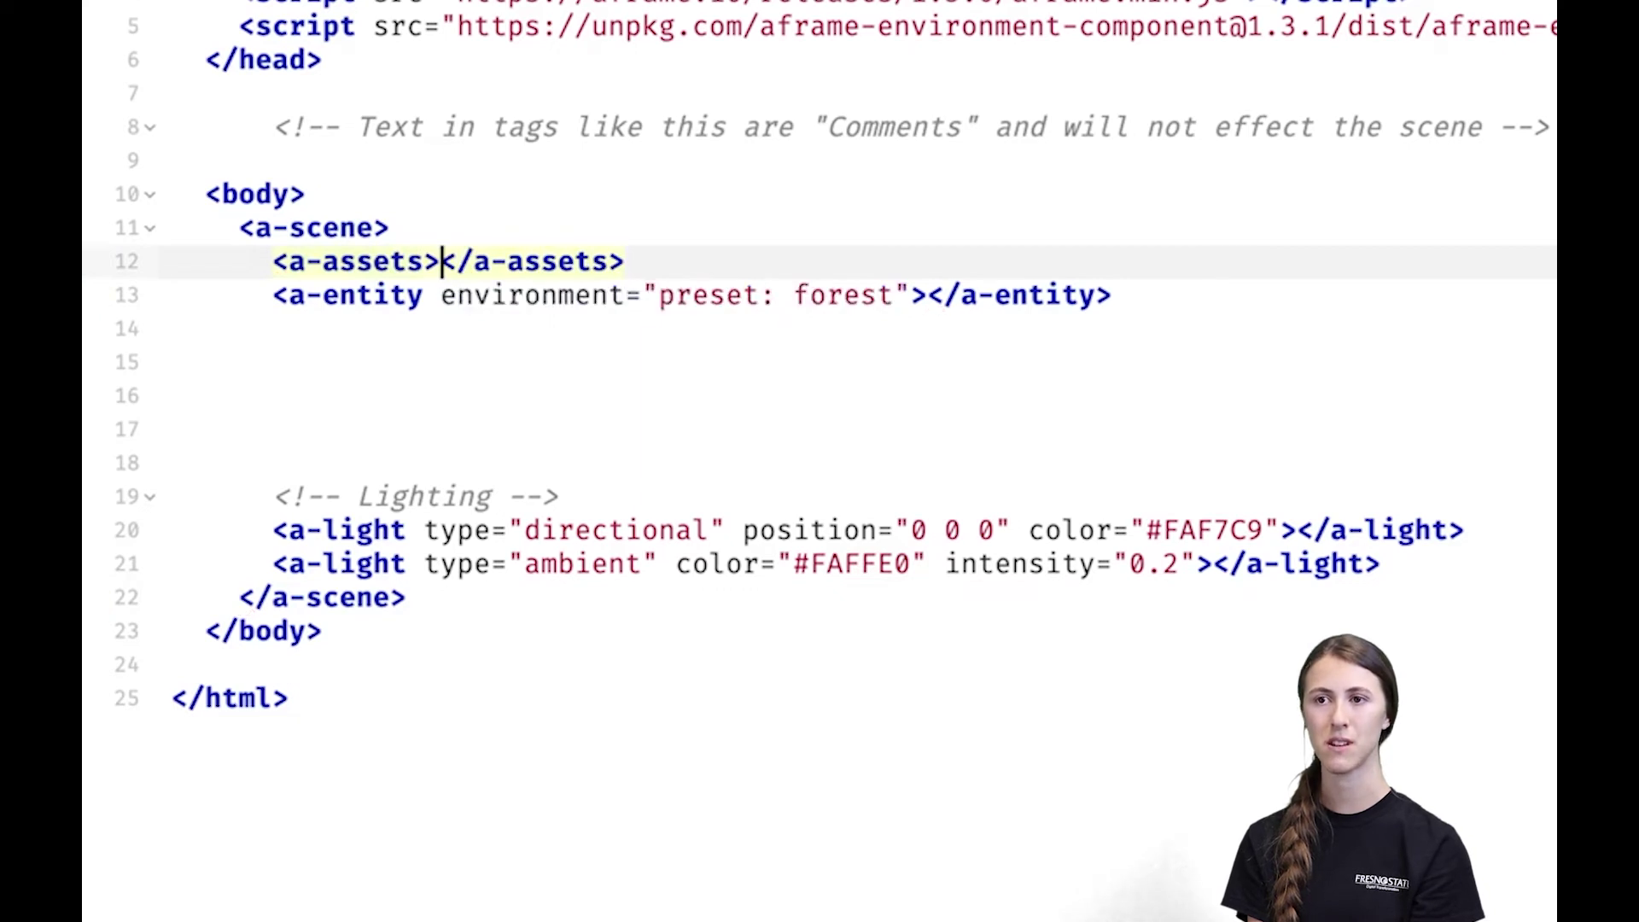
{"action": "key", "text": "Return"}
{"action": "key", "text": "Up"}
{"action": "key", "text": "End"}
{"action": "key", "text": "Return"}
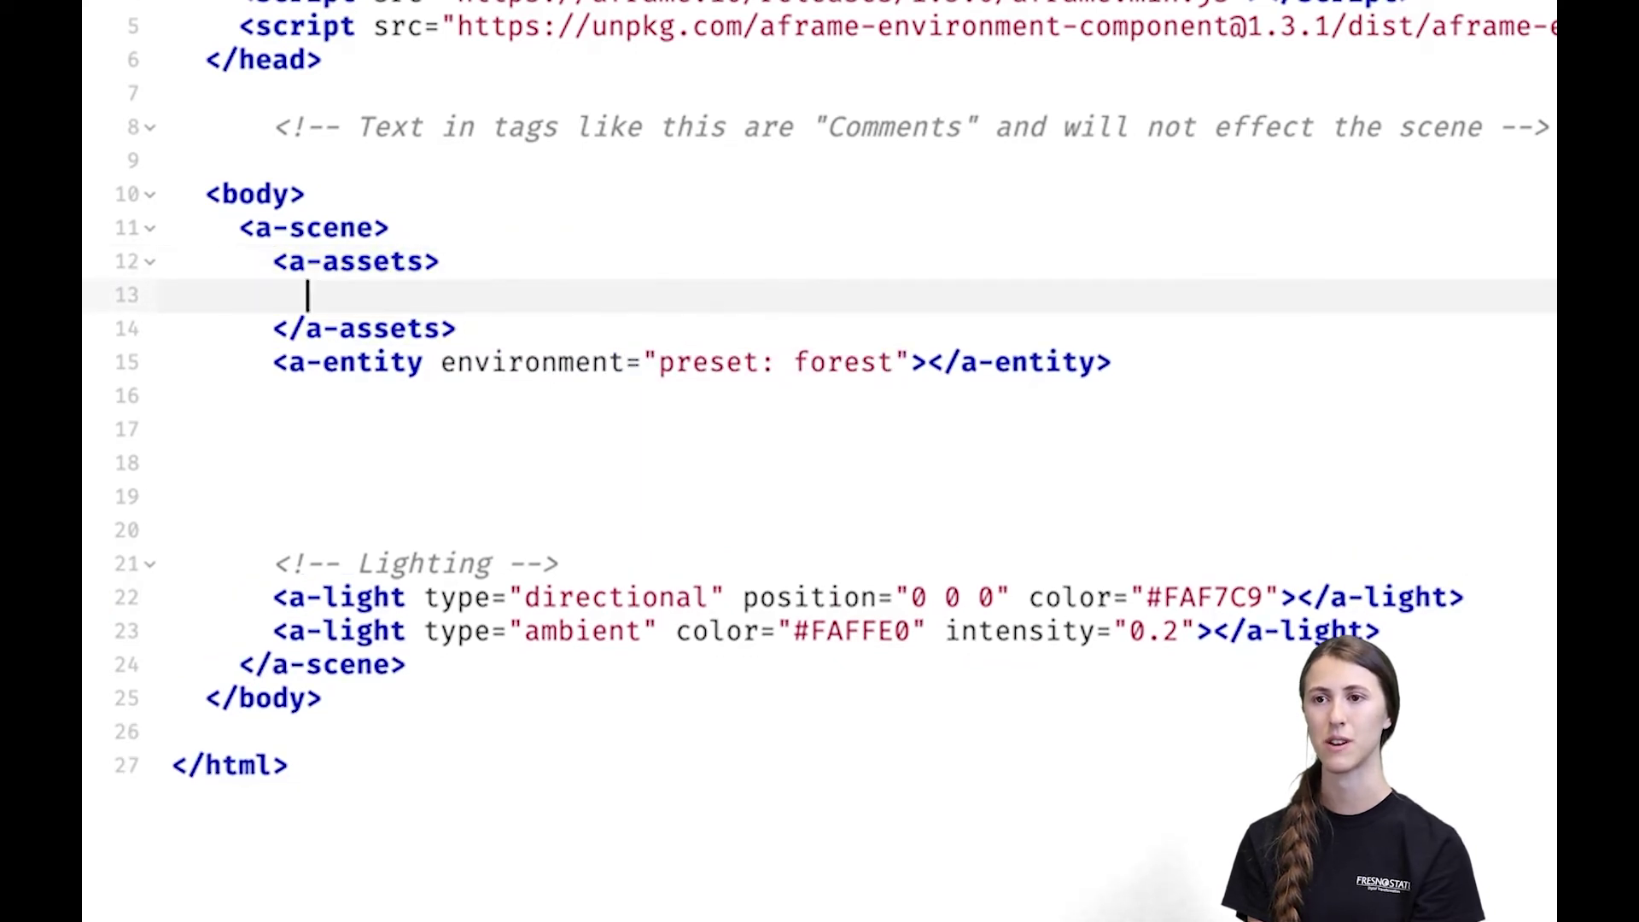
{"action": "type", "text": "<"}
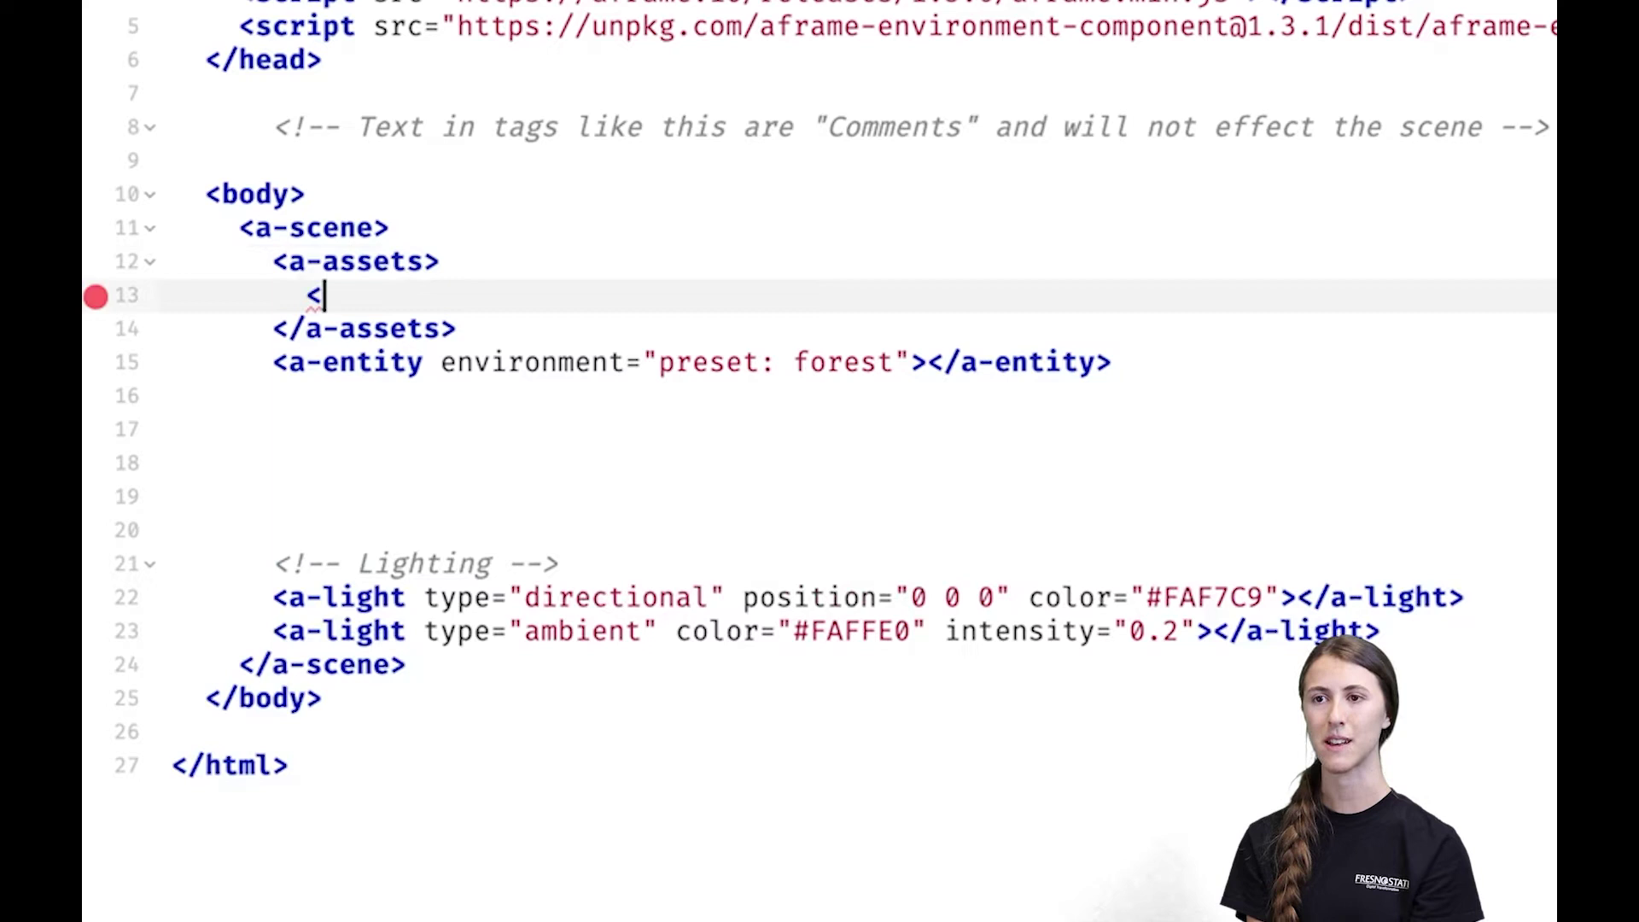
{"action": "type", "text": "a-assets-"}
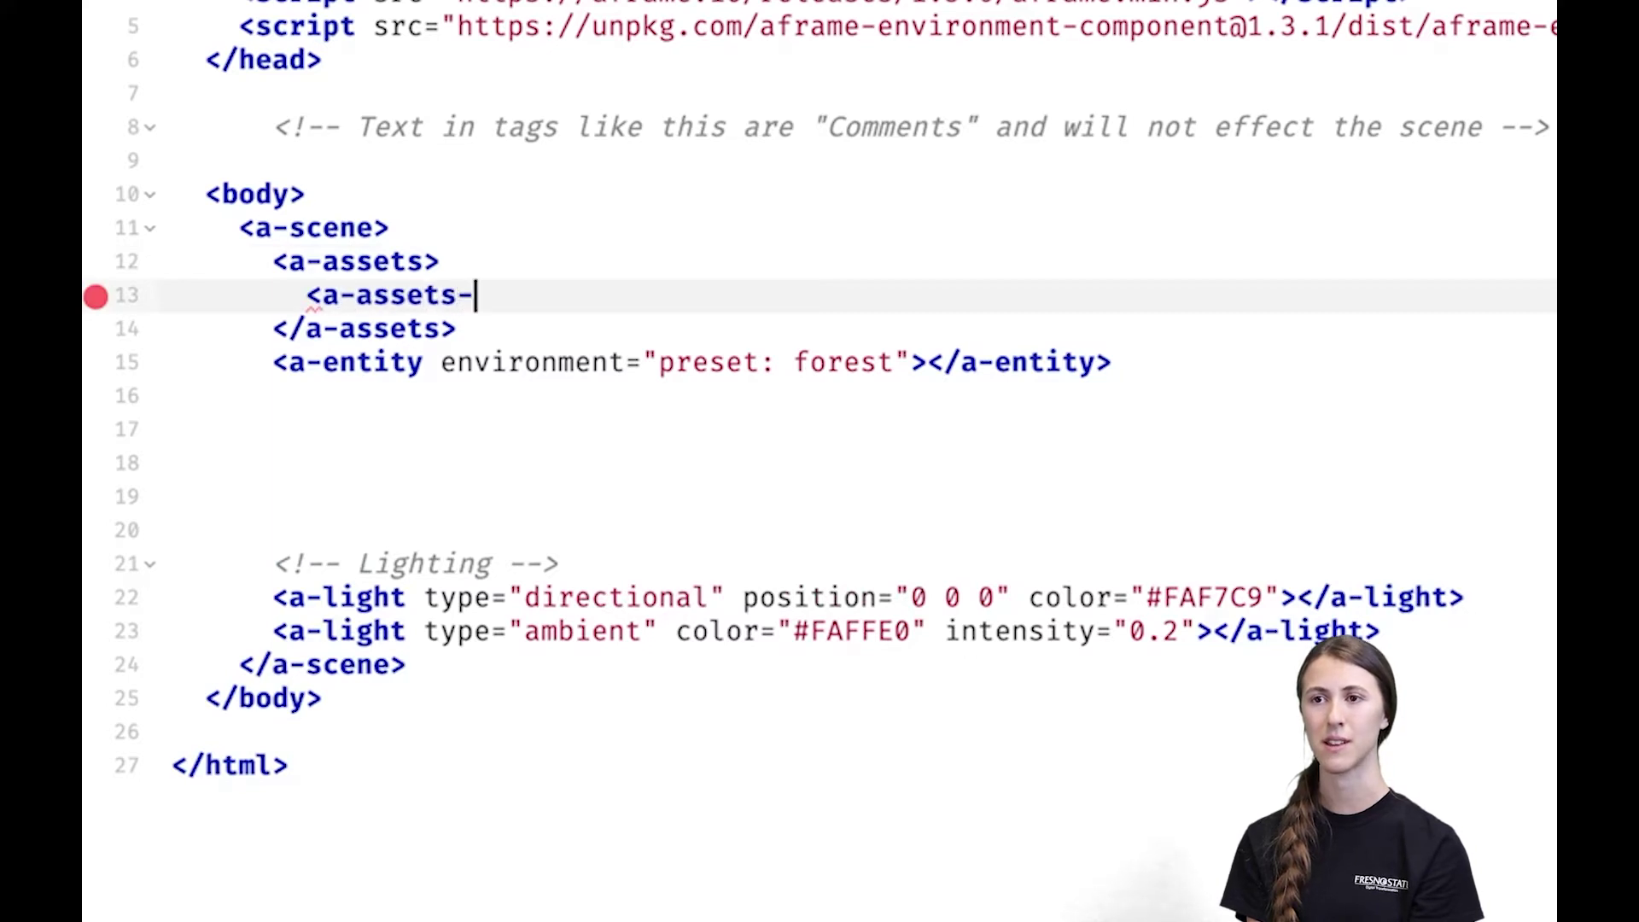
{"action": "type", "text": "item></a-assets-item>"}
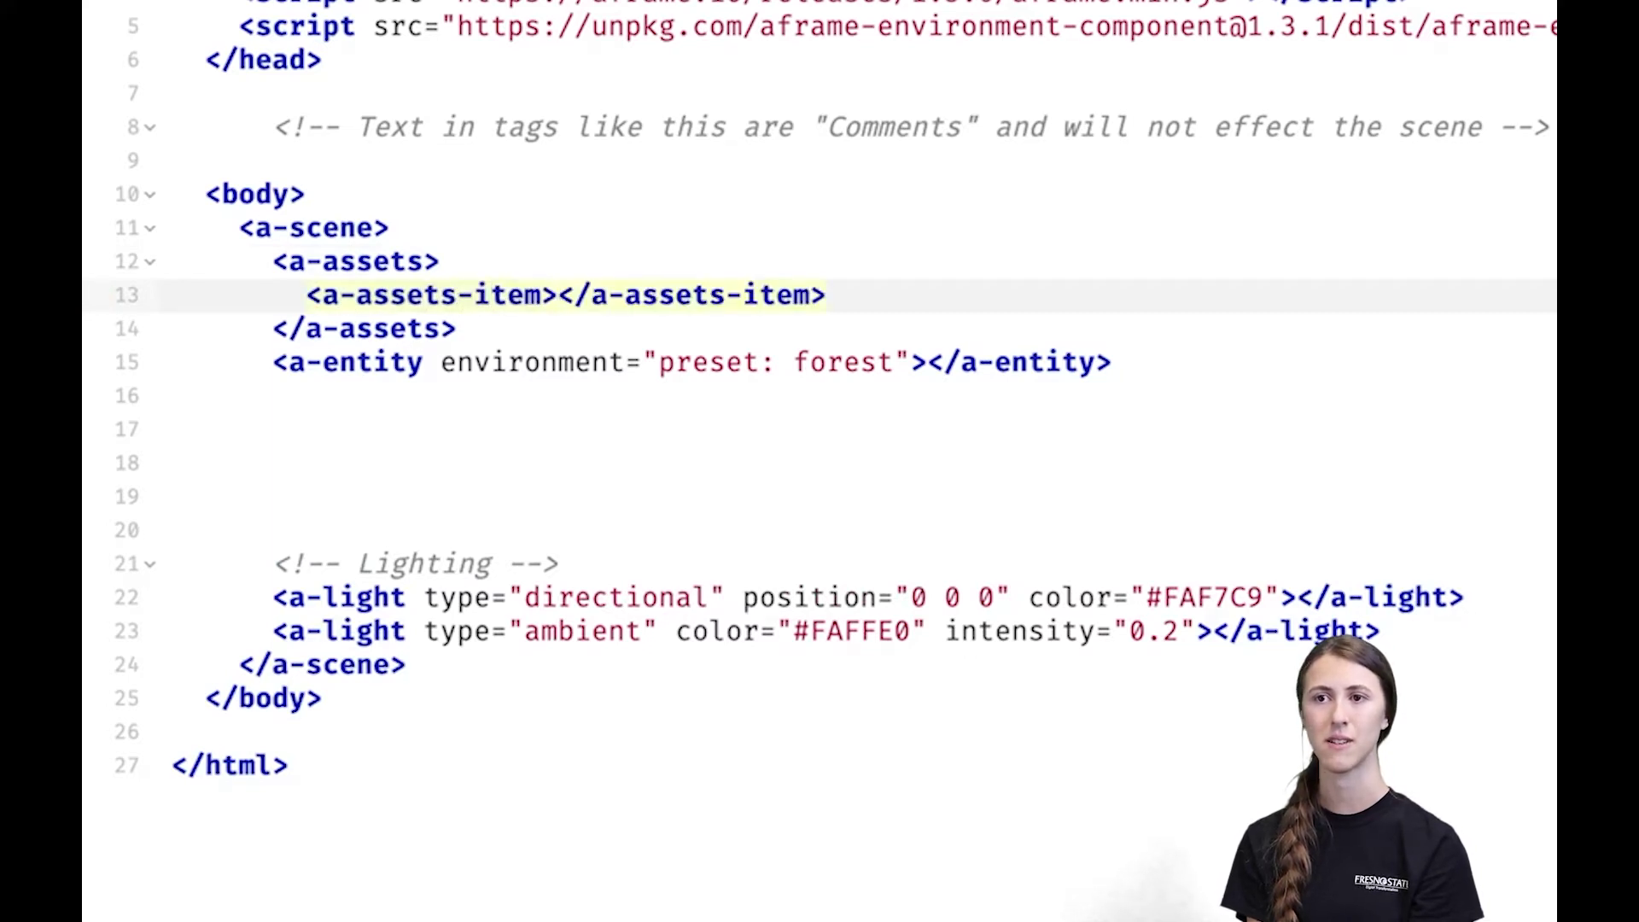
{"action": "type", "text": " id"}
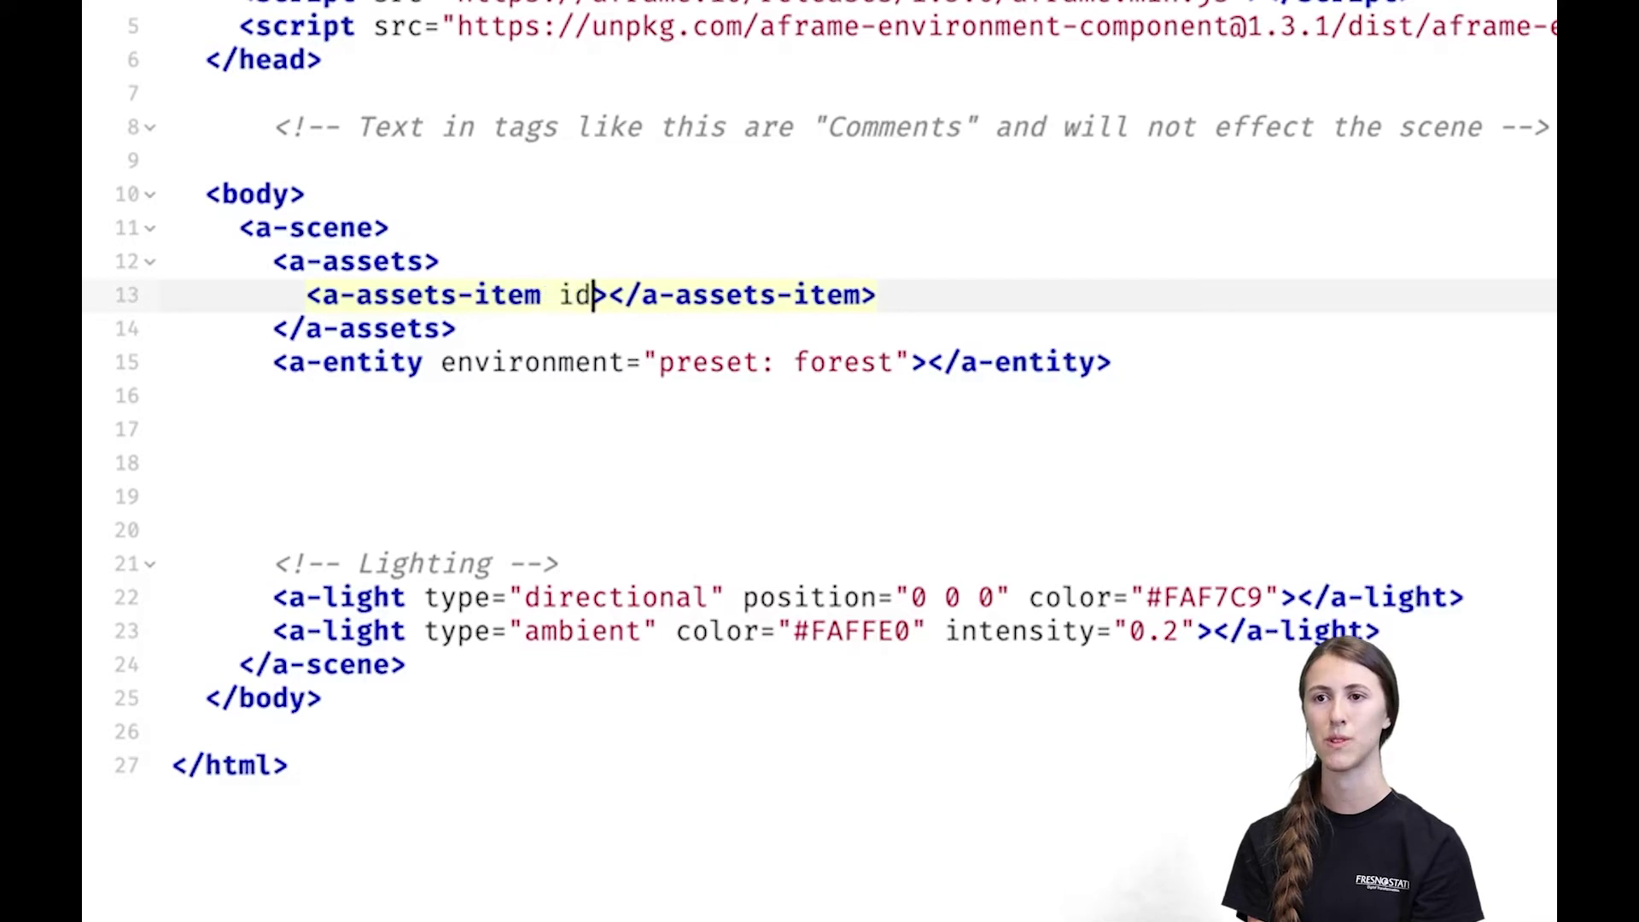
{"action": "type", "text": "=\"Rob"}
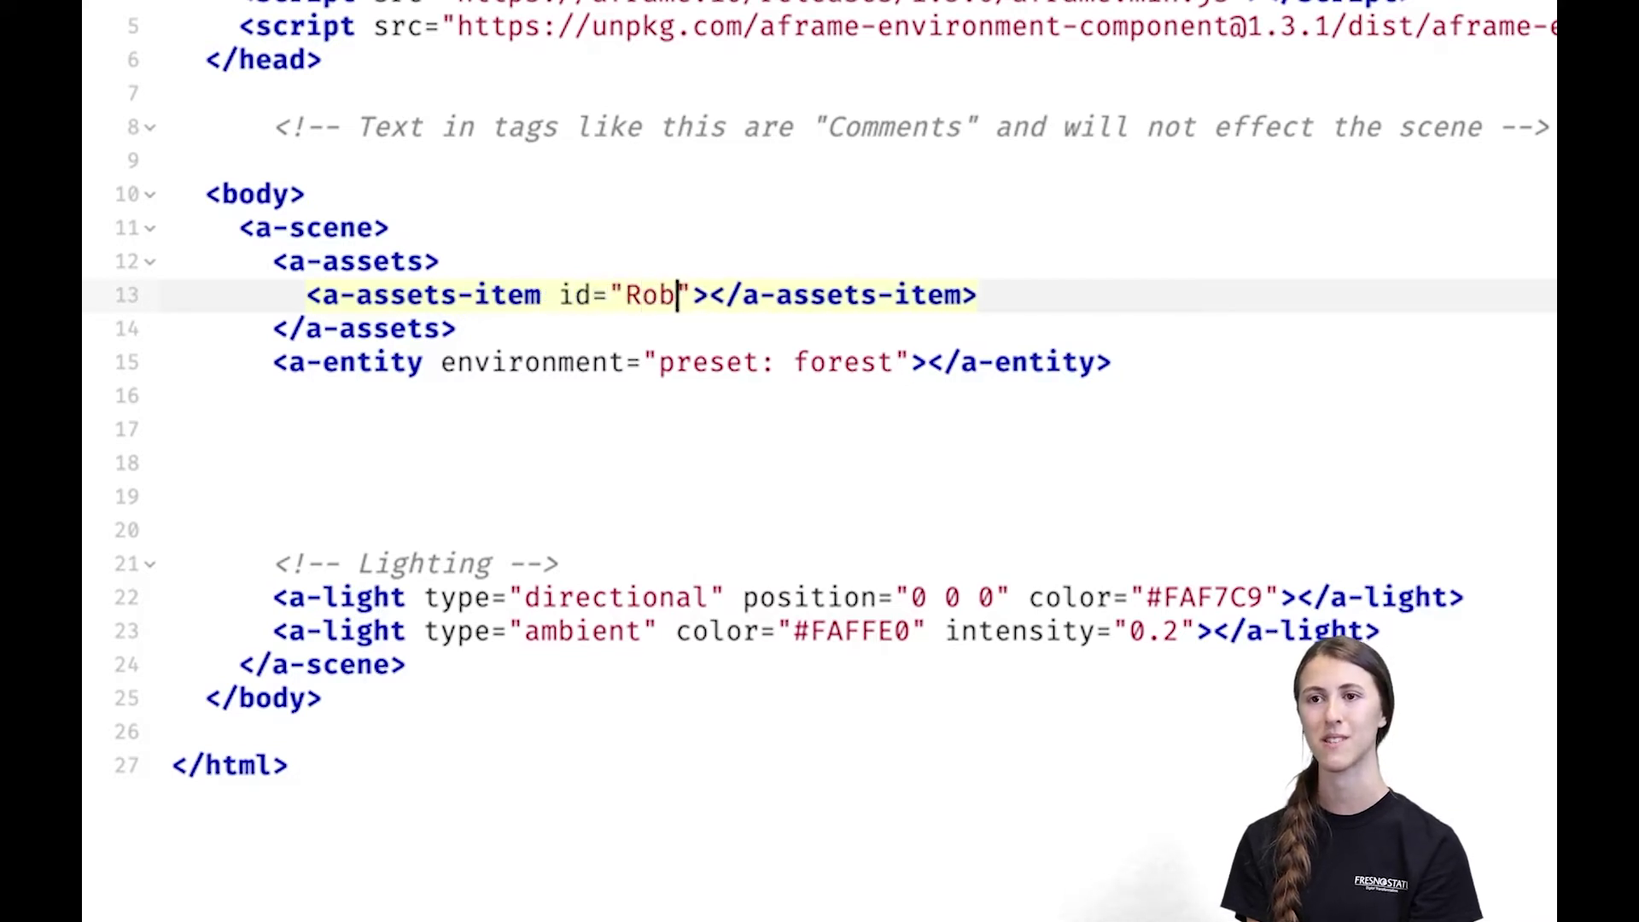
{"action": "type", "text": "ot"}
{"action": "key", "text": "Right"}
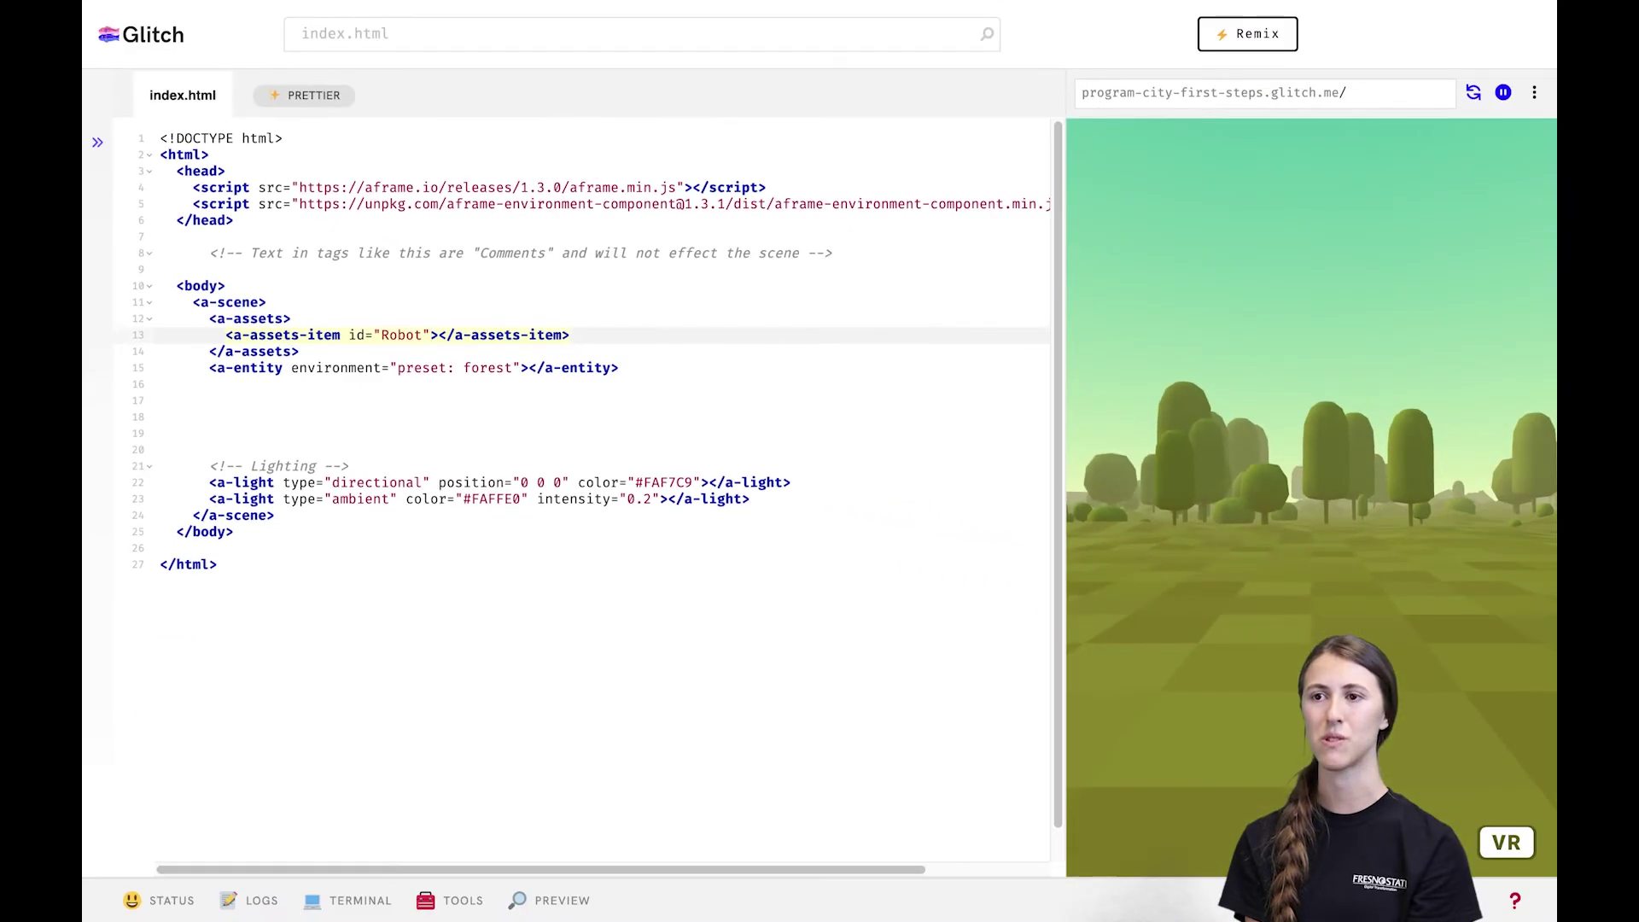
{"action": "left_click", "coordinate": [97, 142]}
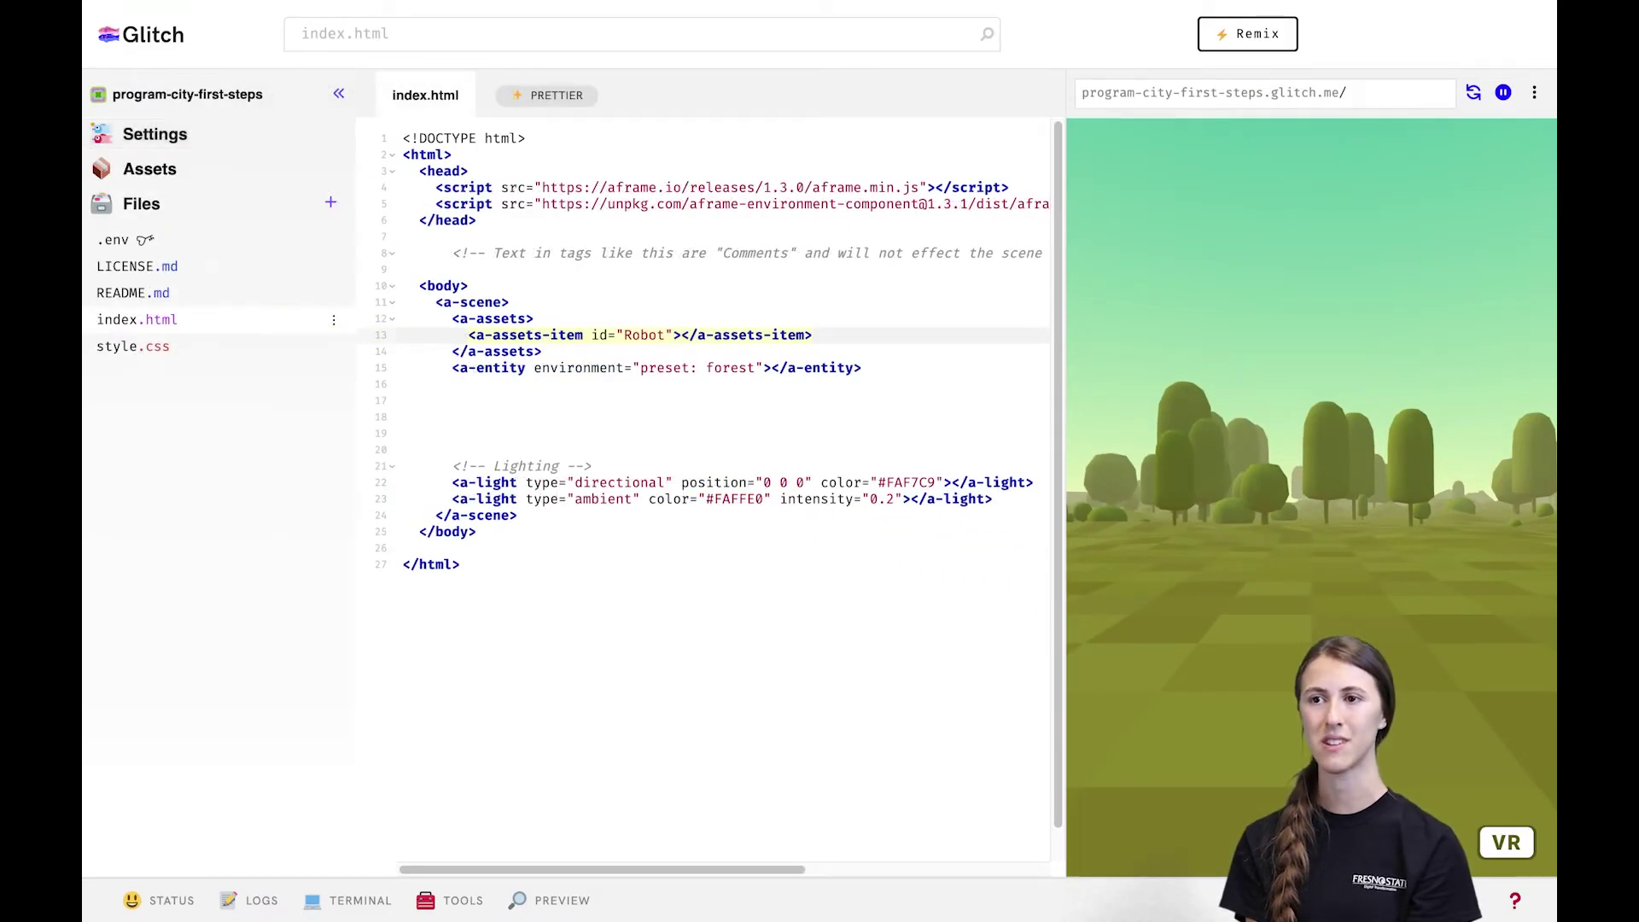
- Copy the uploaded Roboto.glb URL and set it as the Robot asset item's src
{"action": "left_click", "coordinate": [150, 167]}
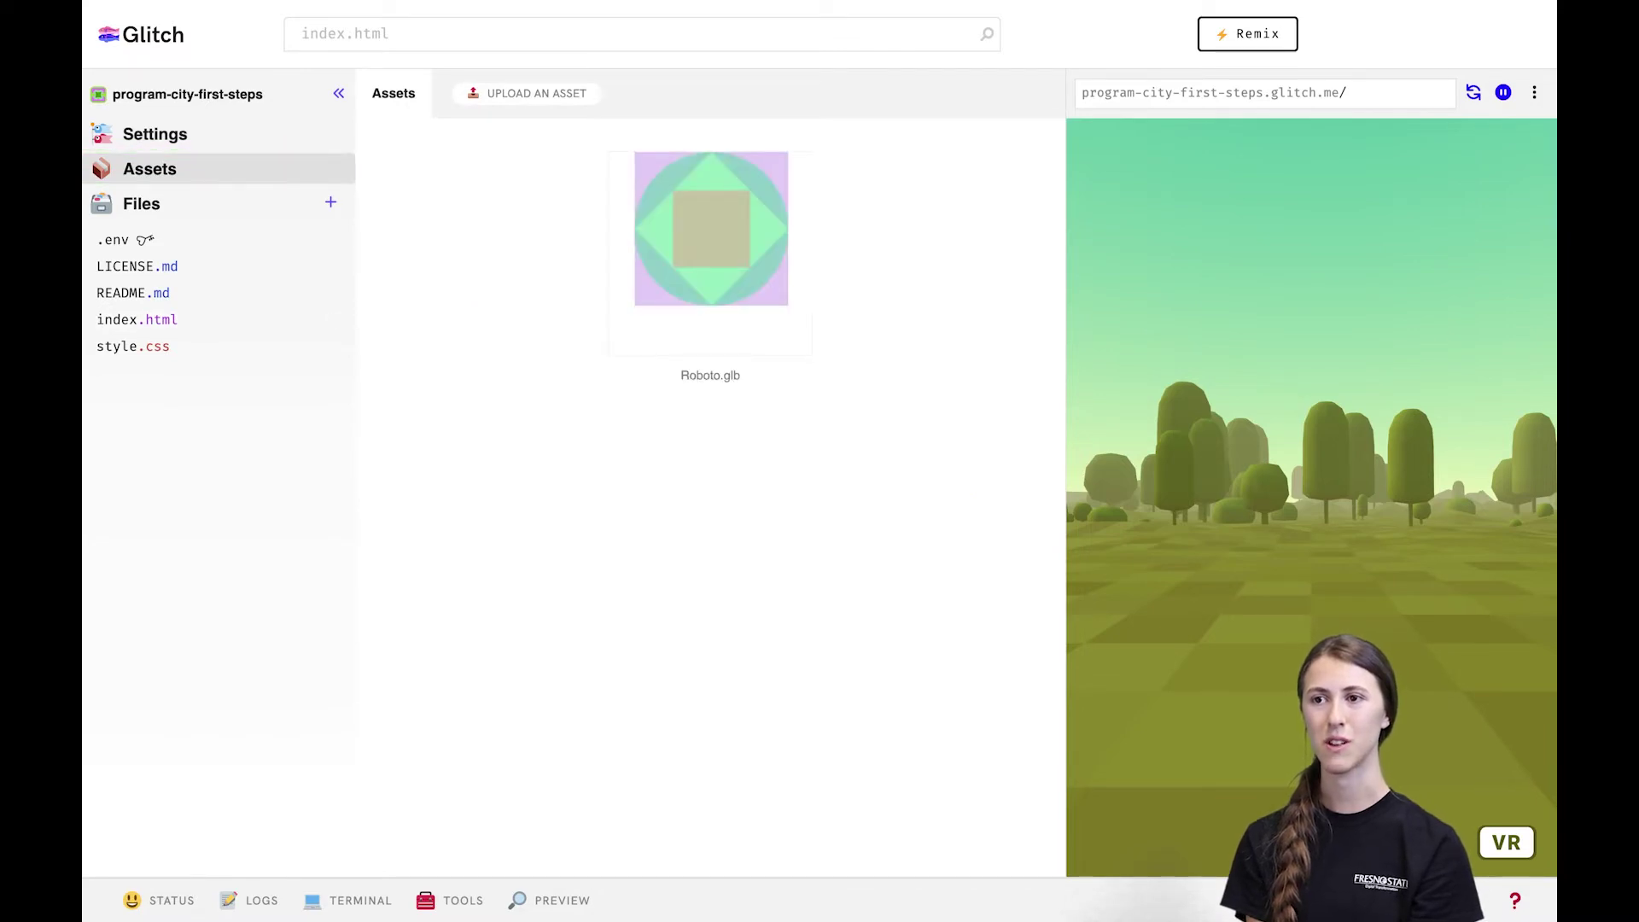
{"action": "left_click", "coordinate": [710, 228]}
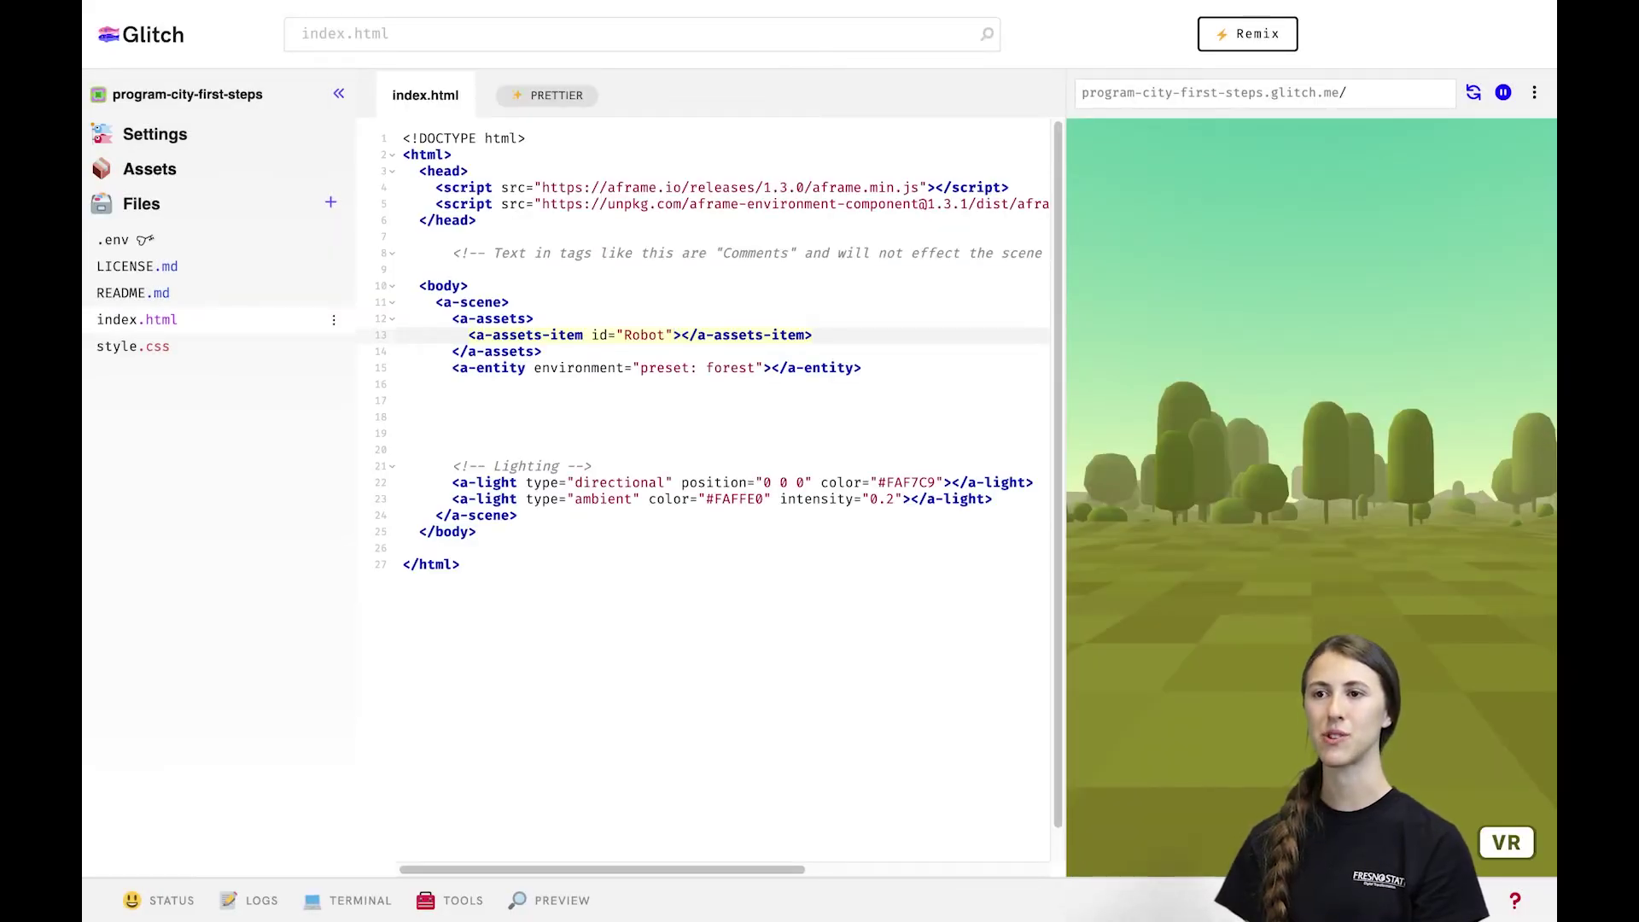
{"action": "type", "text": "sr"}
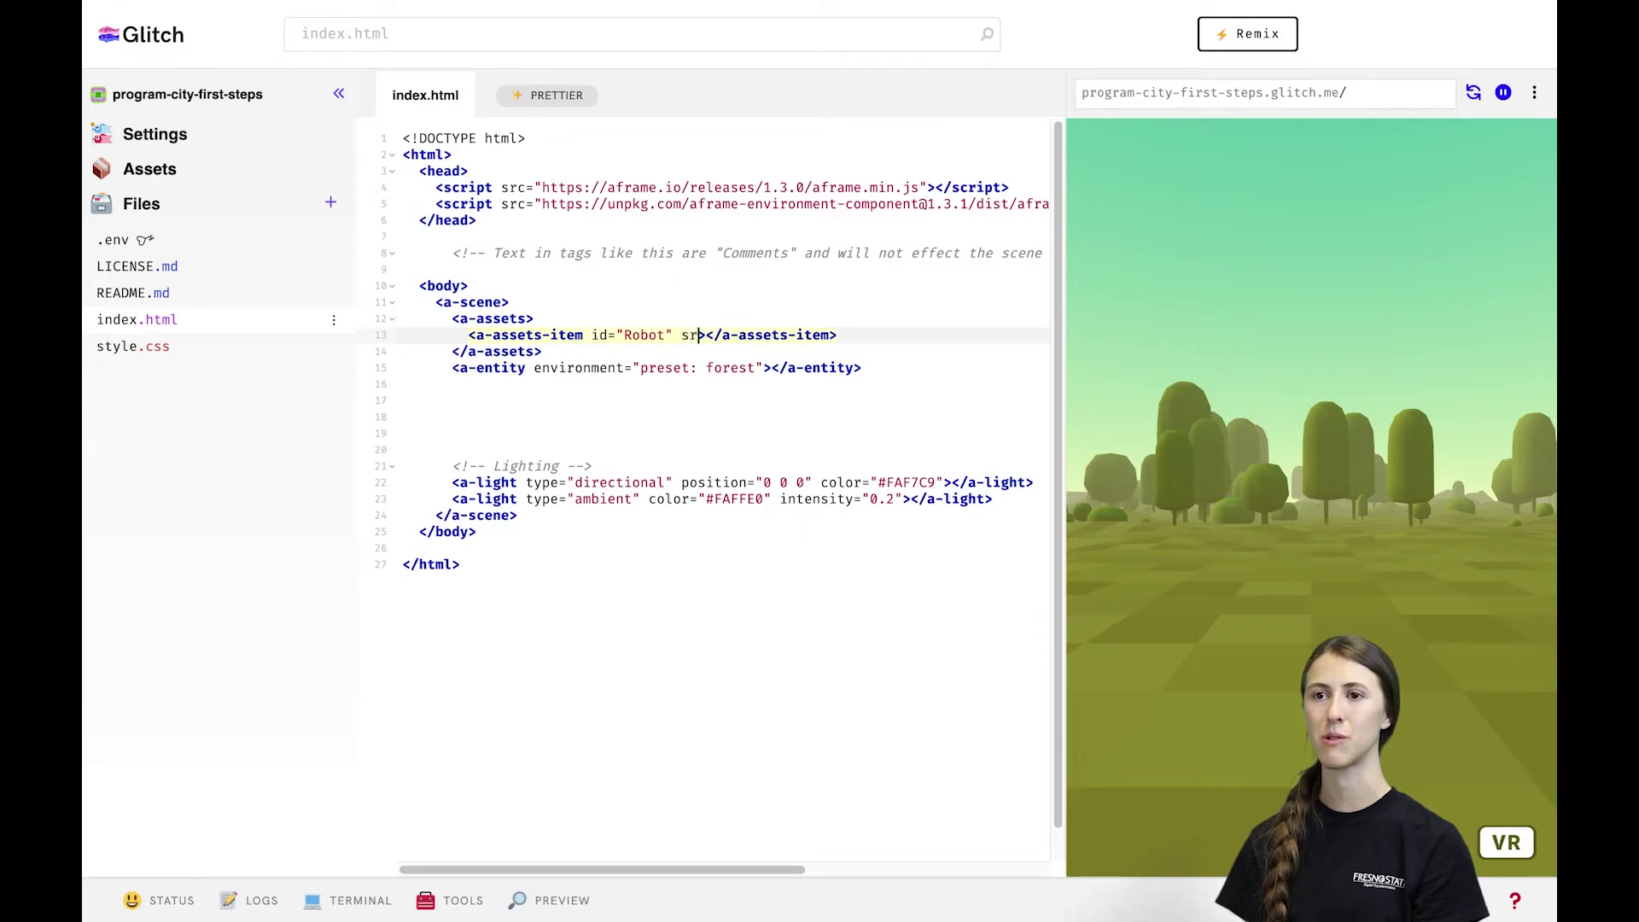
{"action": "type", "text": "c="}
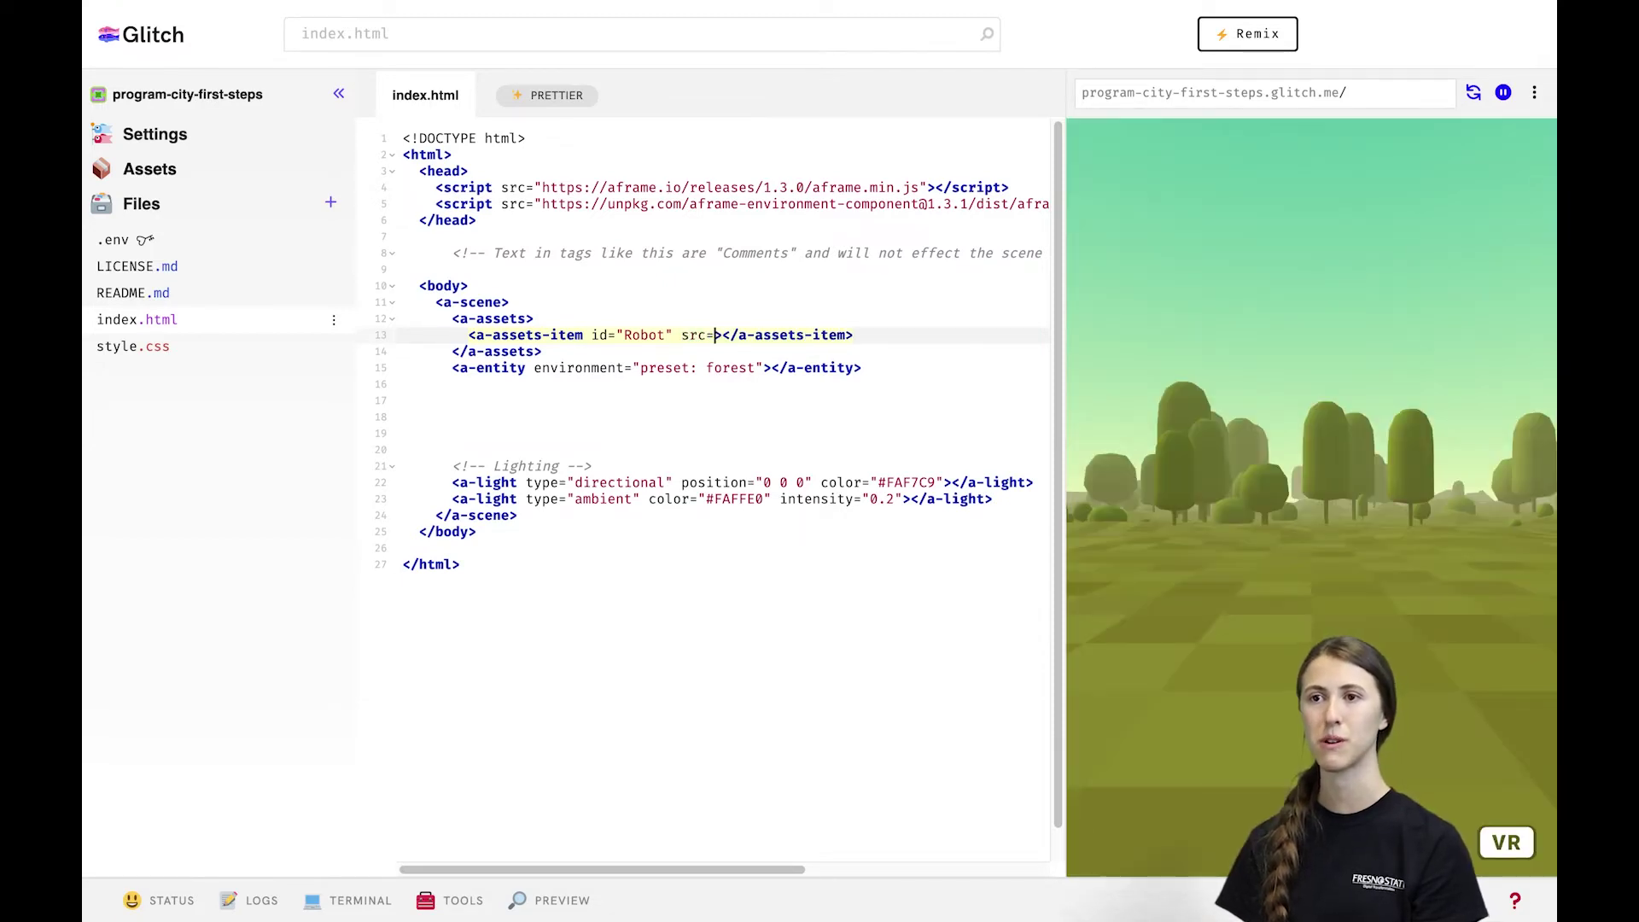
{"action": "type", "text": "\""}
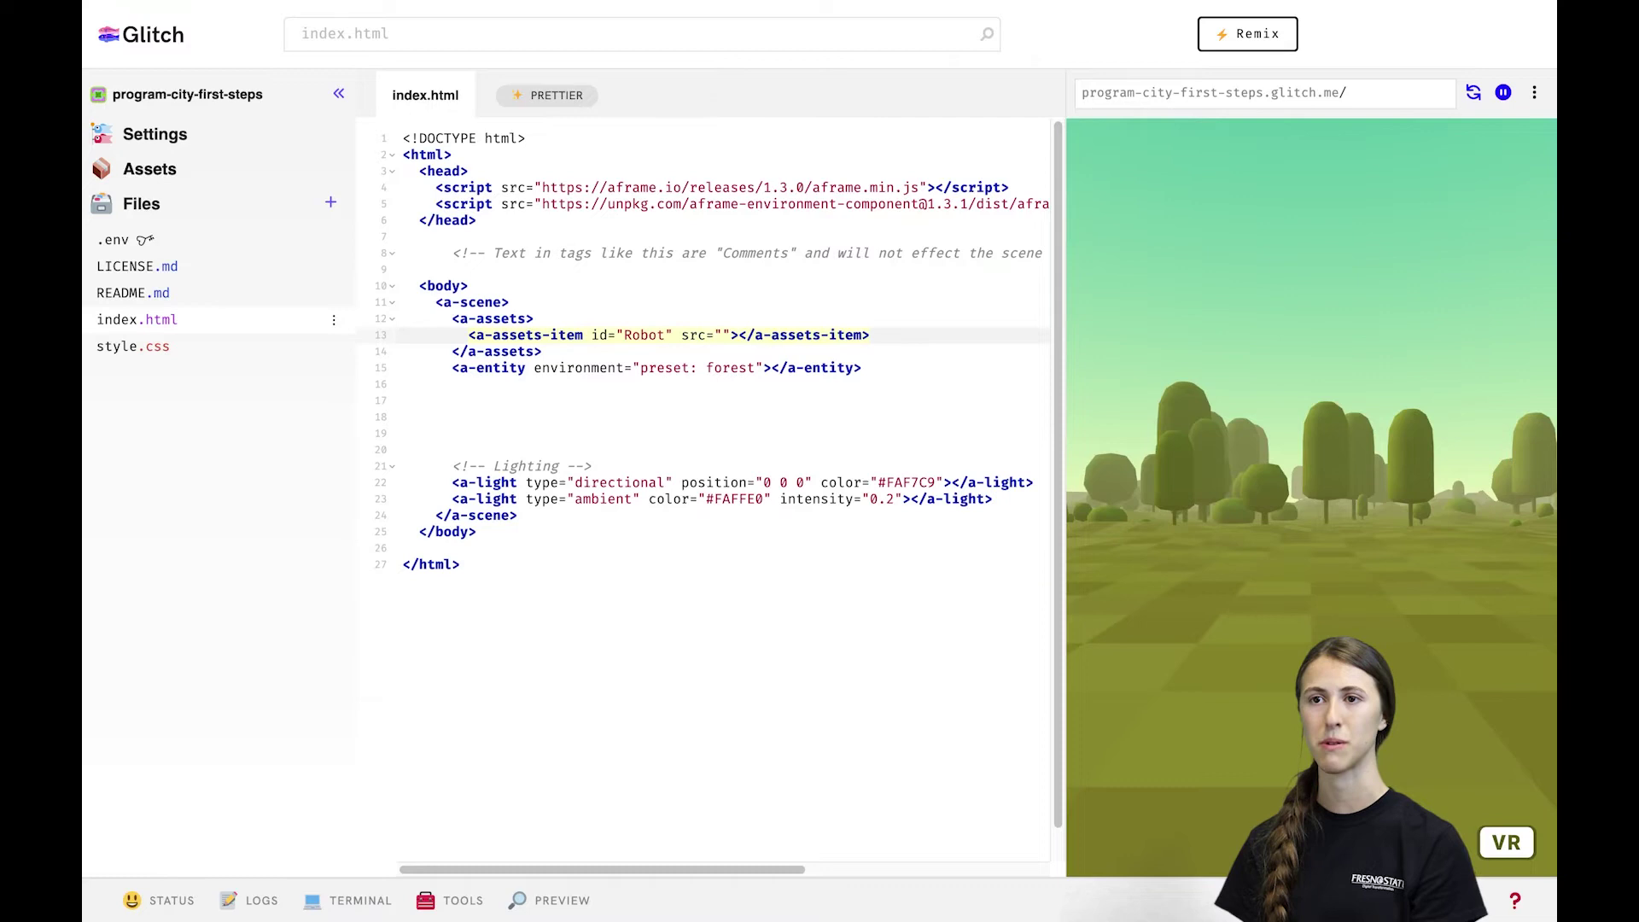
{"action": "key", "text": "ctrl+v"}
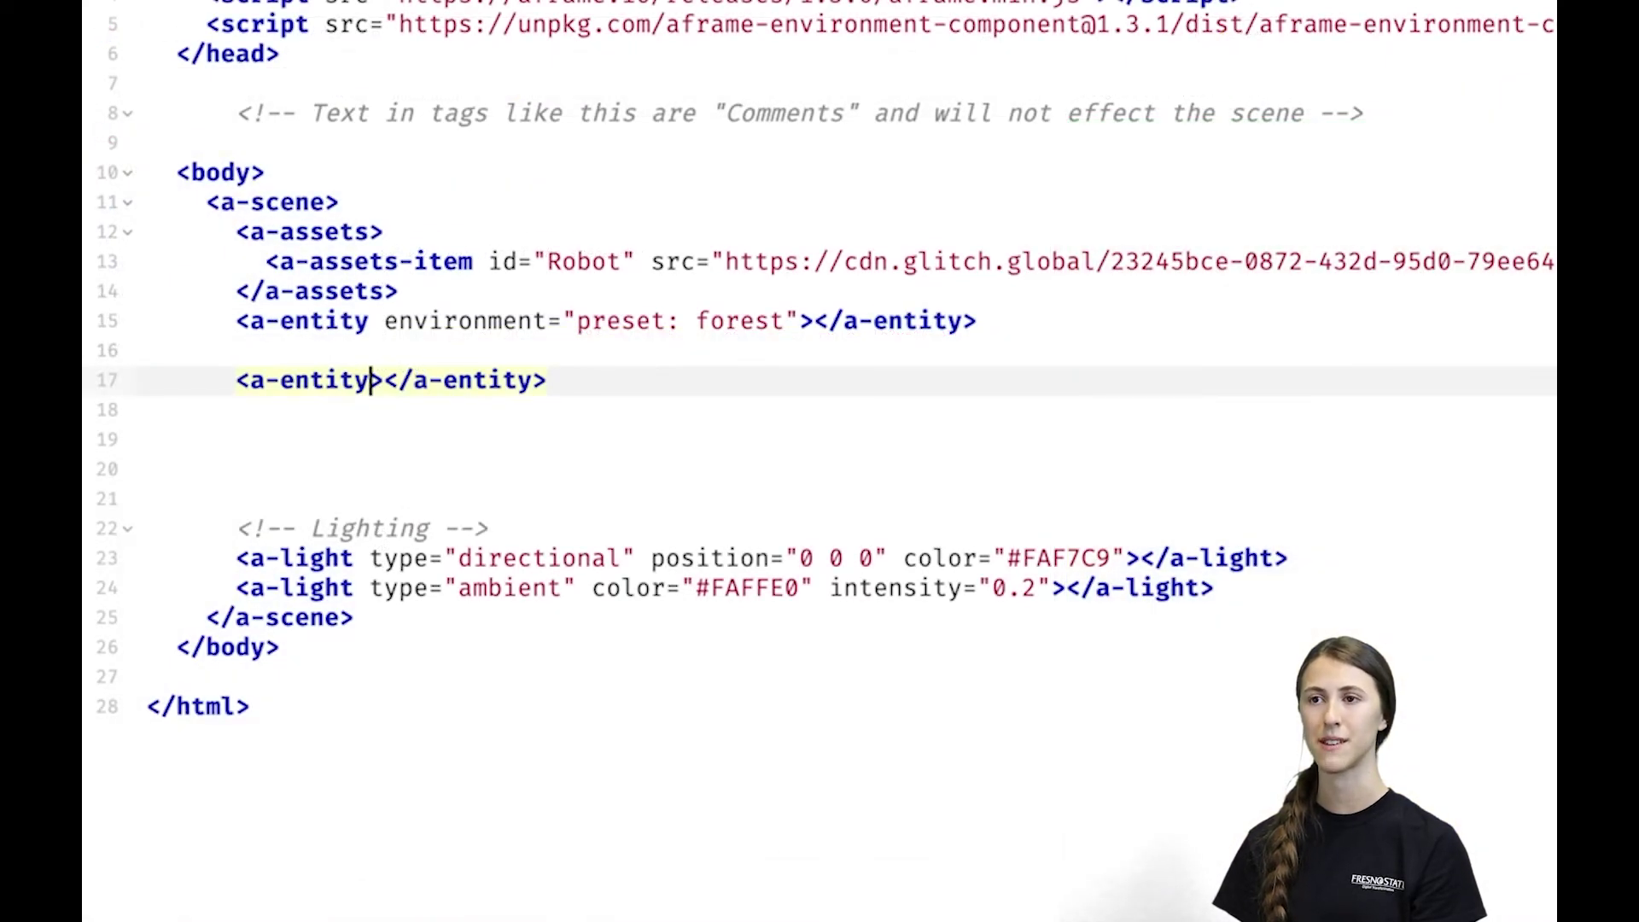
{"action": "type", "text": "gl"}
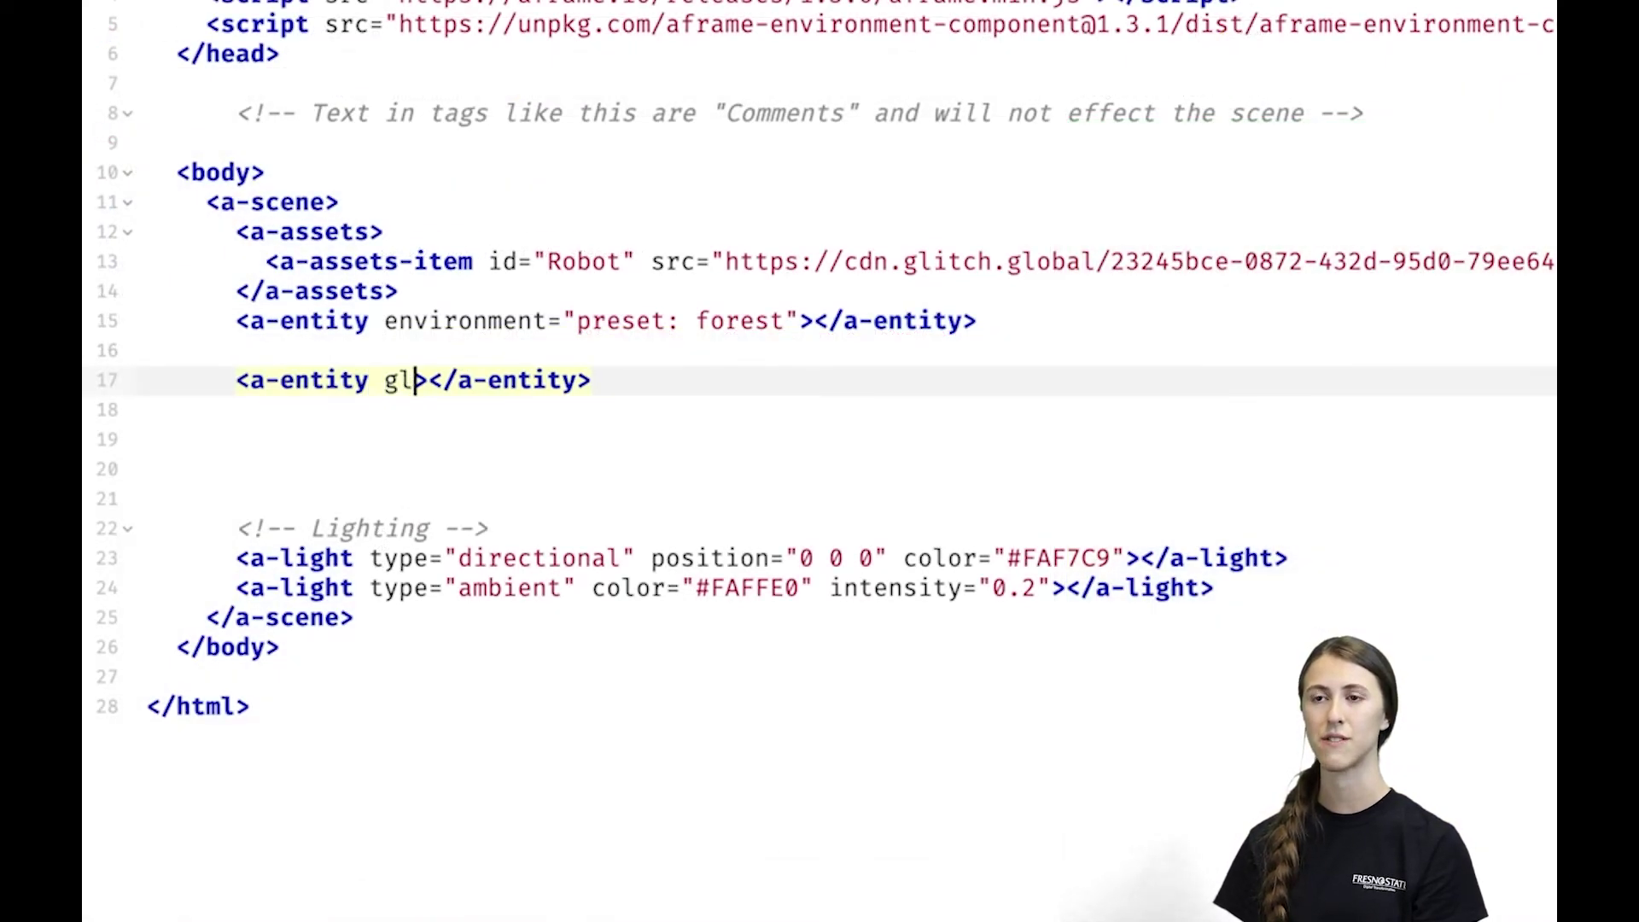
{"action": "type", "text": "tf-model=\"#"}
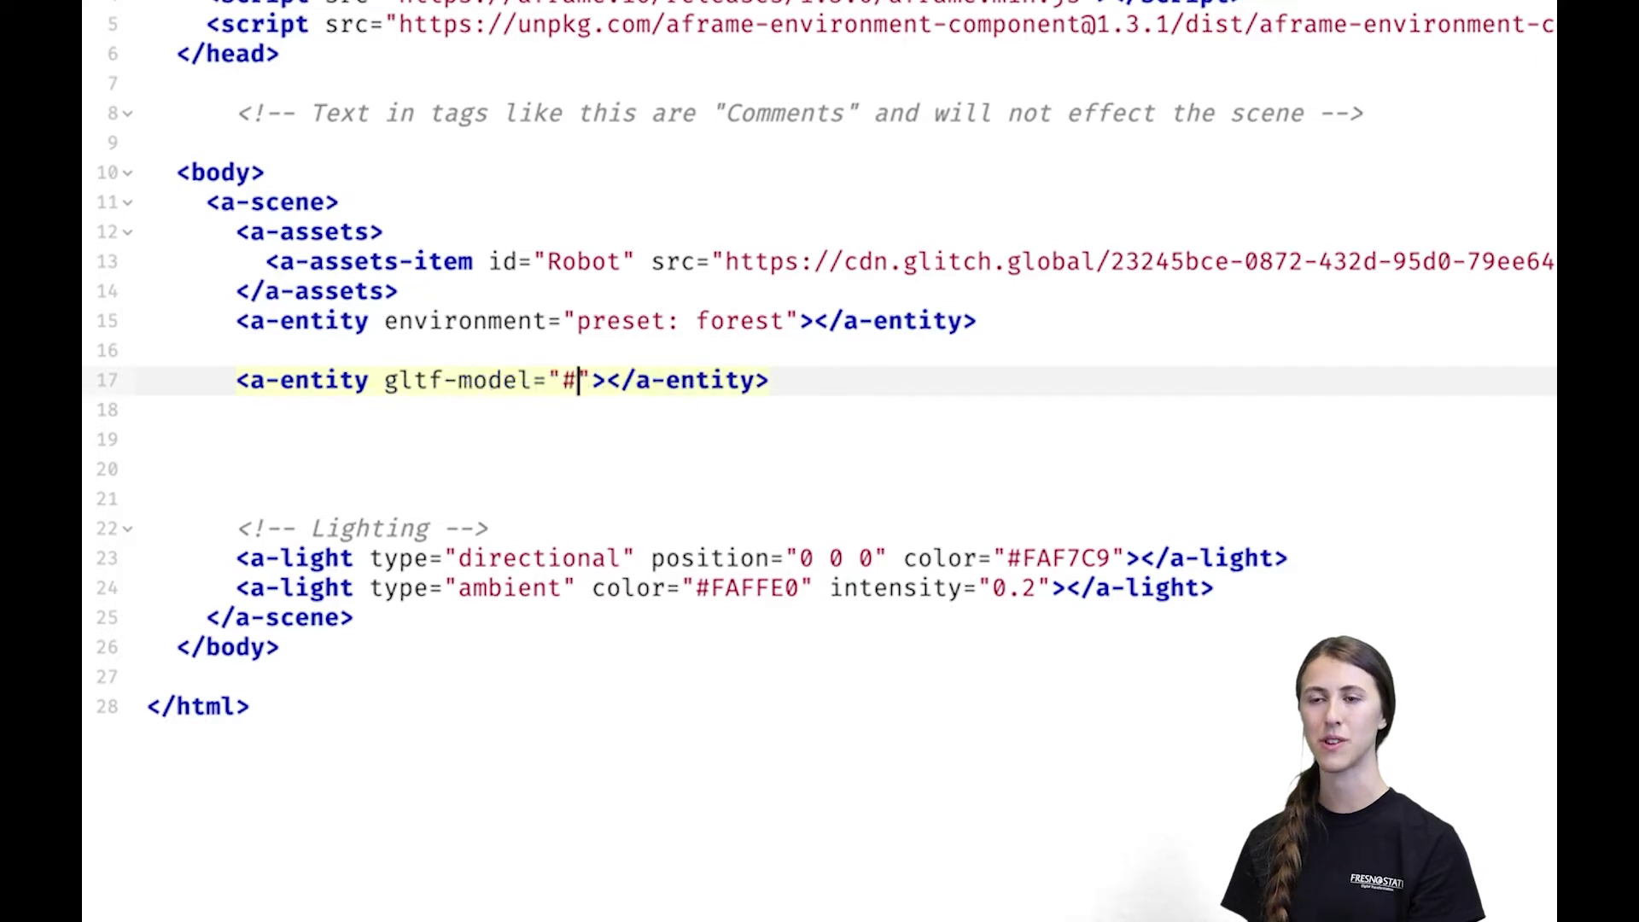
{"action": "type", "text": "Rob"}
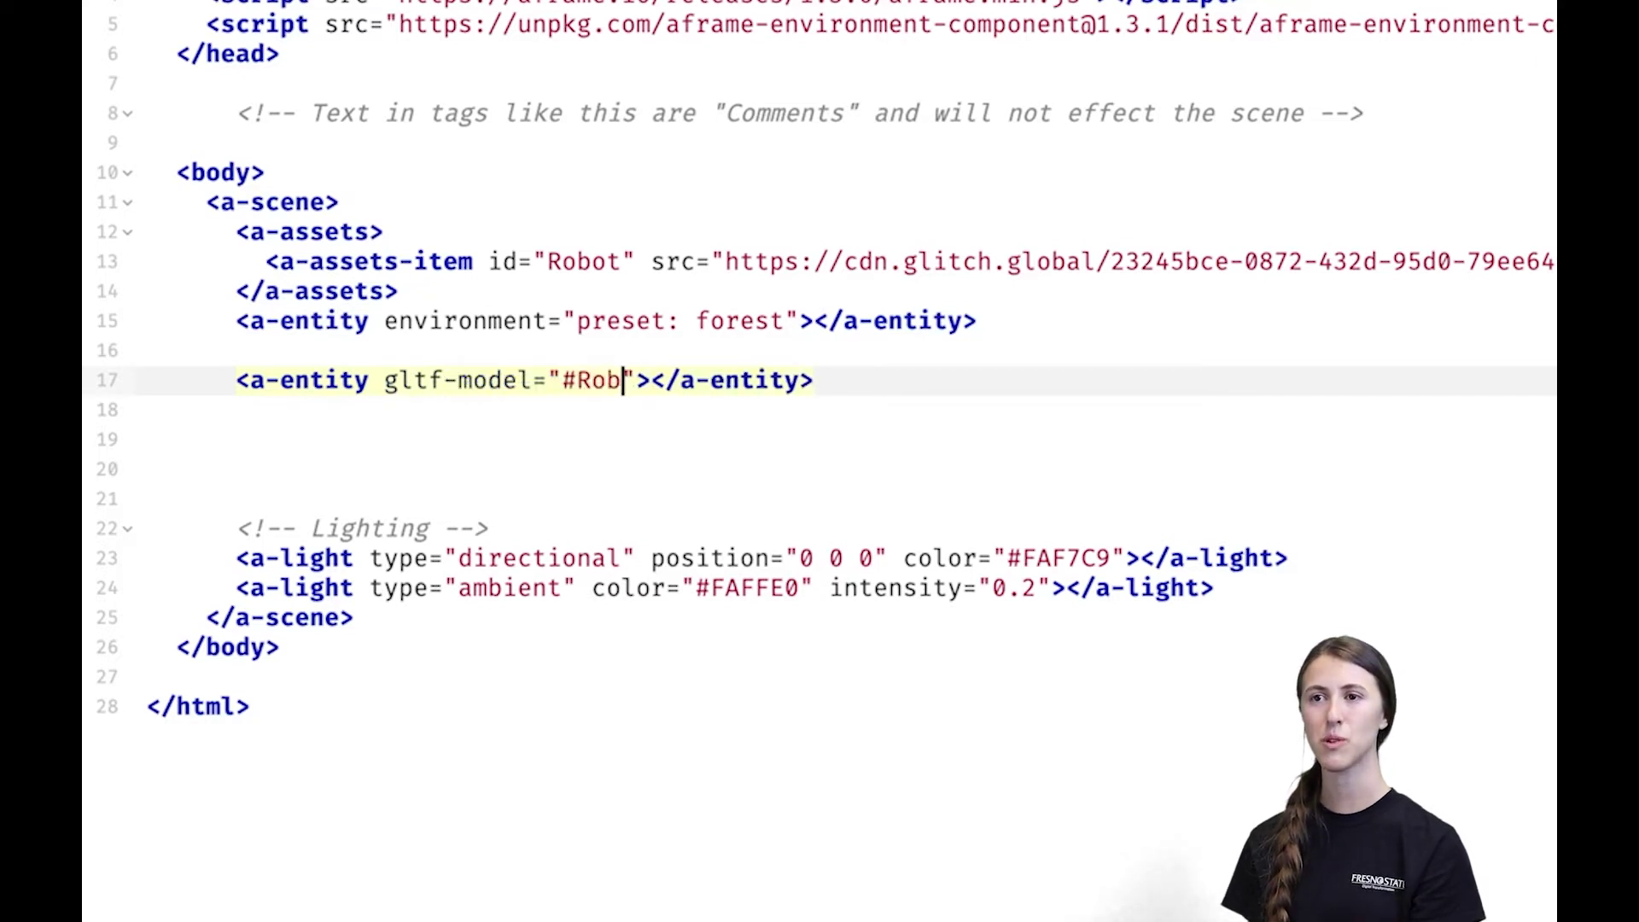
{"action": "type", "text": "ot\""}
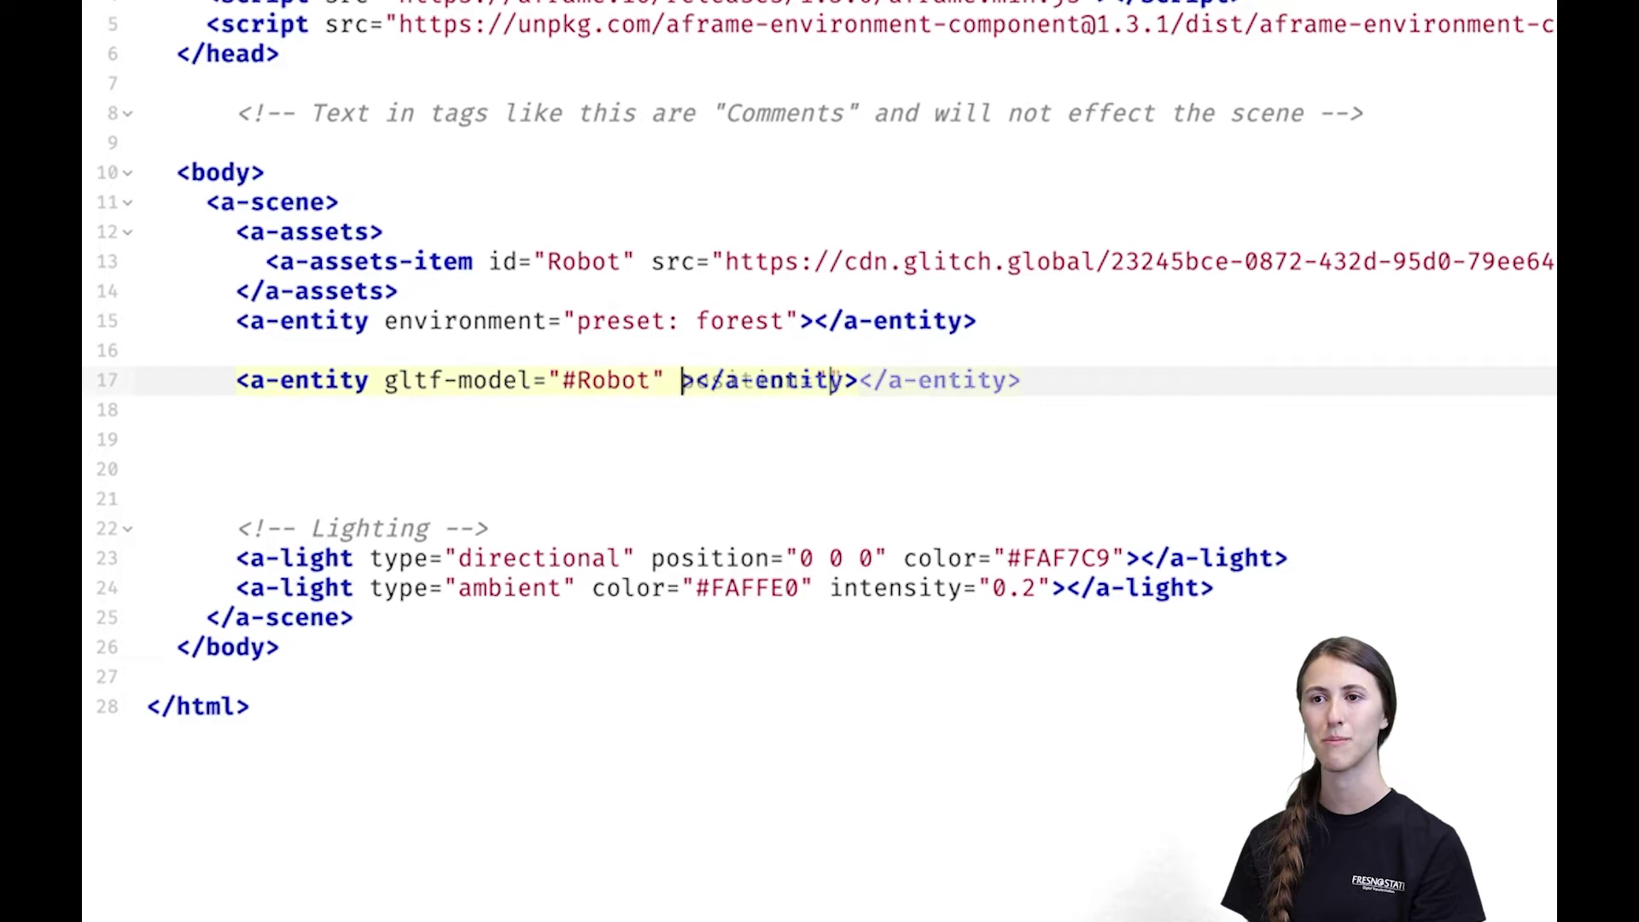
{"action": "type", "text": " position=\"0 0 -5\""}
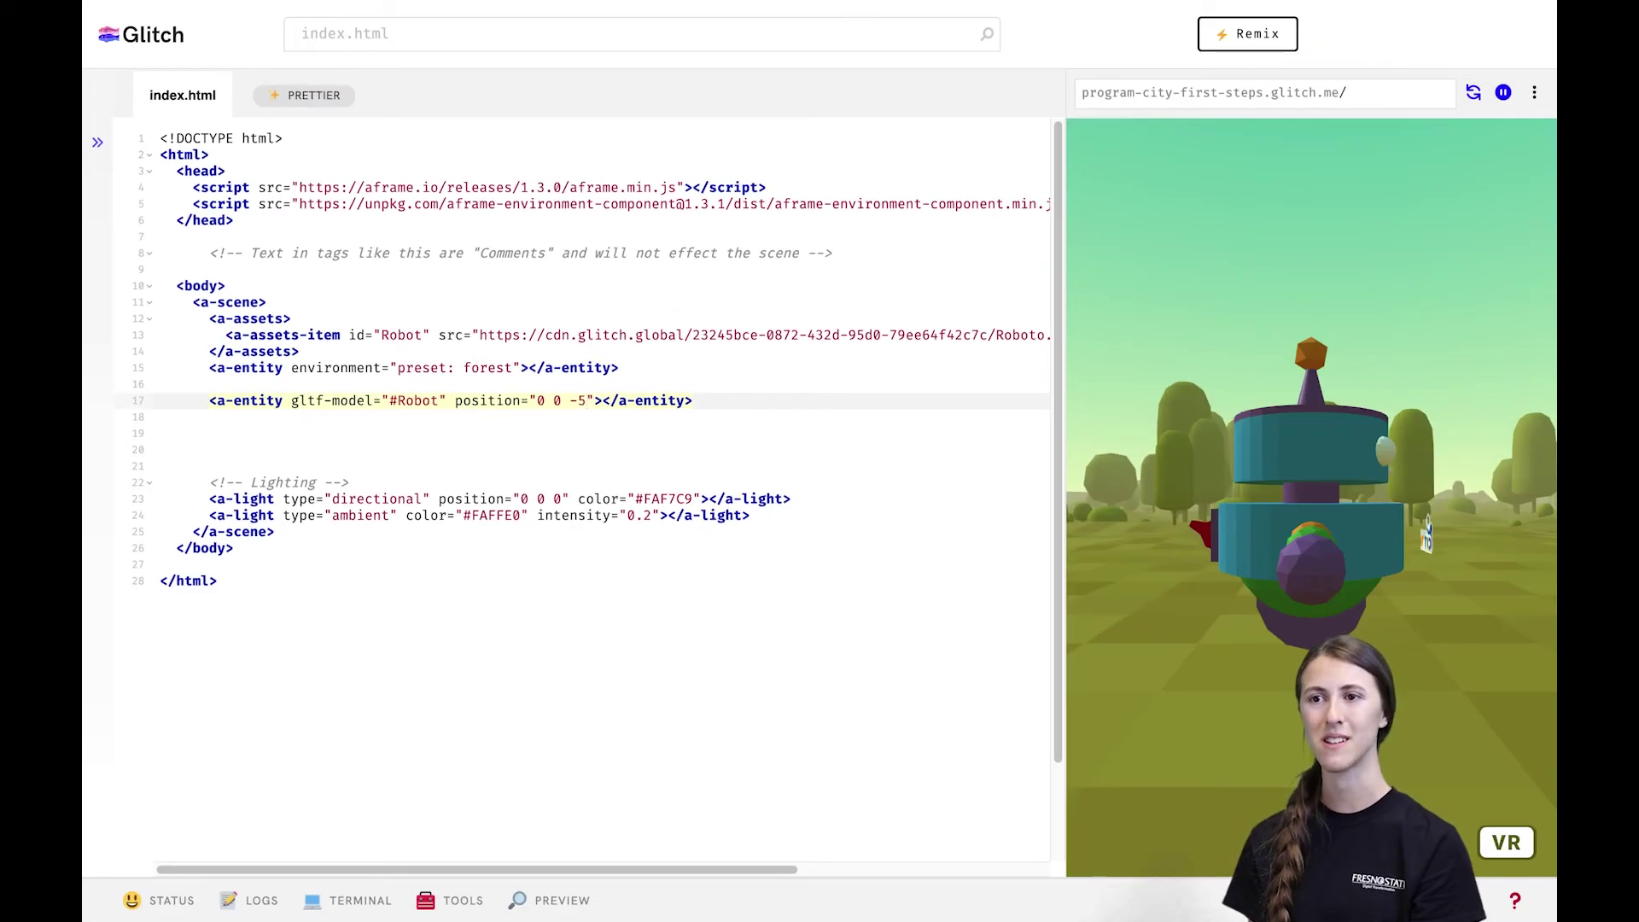
{"action": "type", "text": " rotati"}
{"action": "type", "text": "on="}
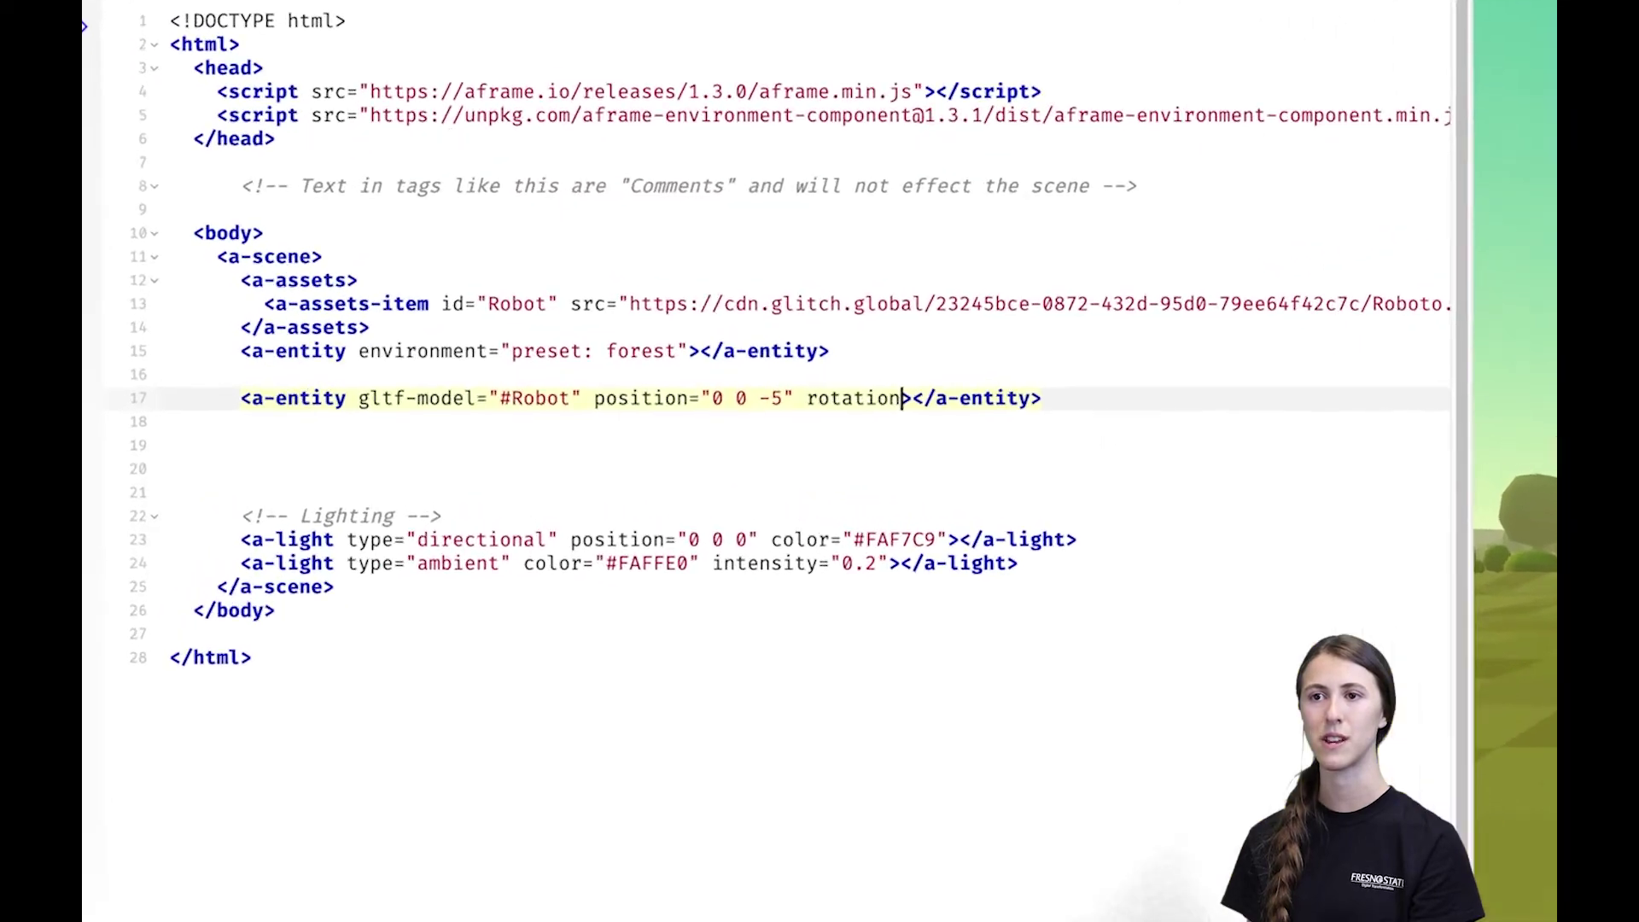
{"action": "type", "text": "\"0 "}
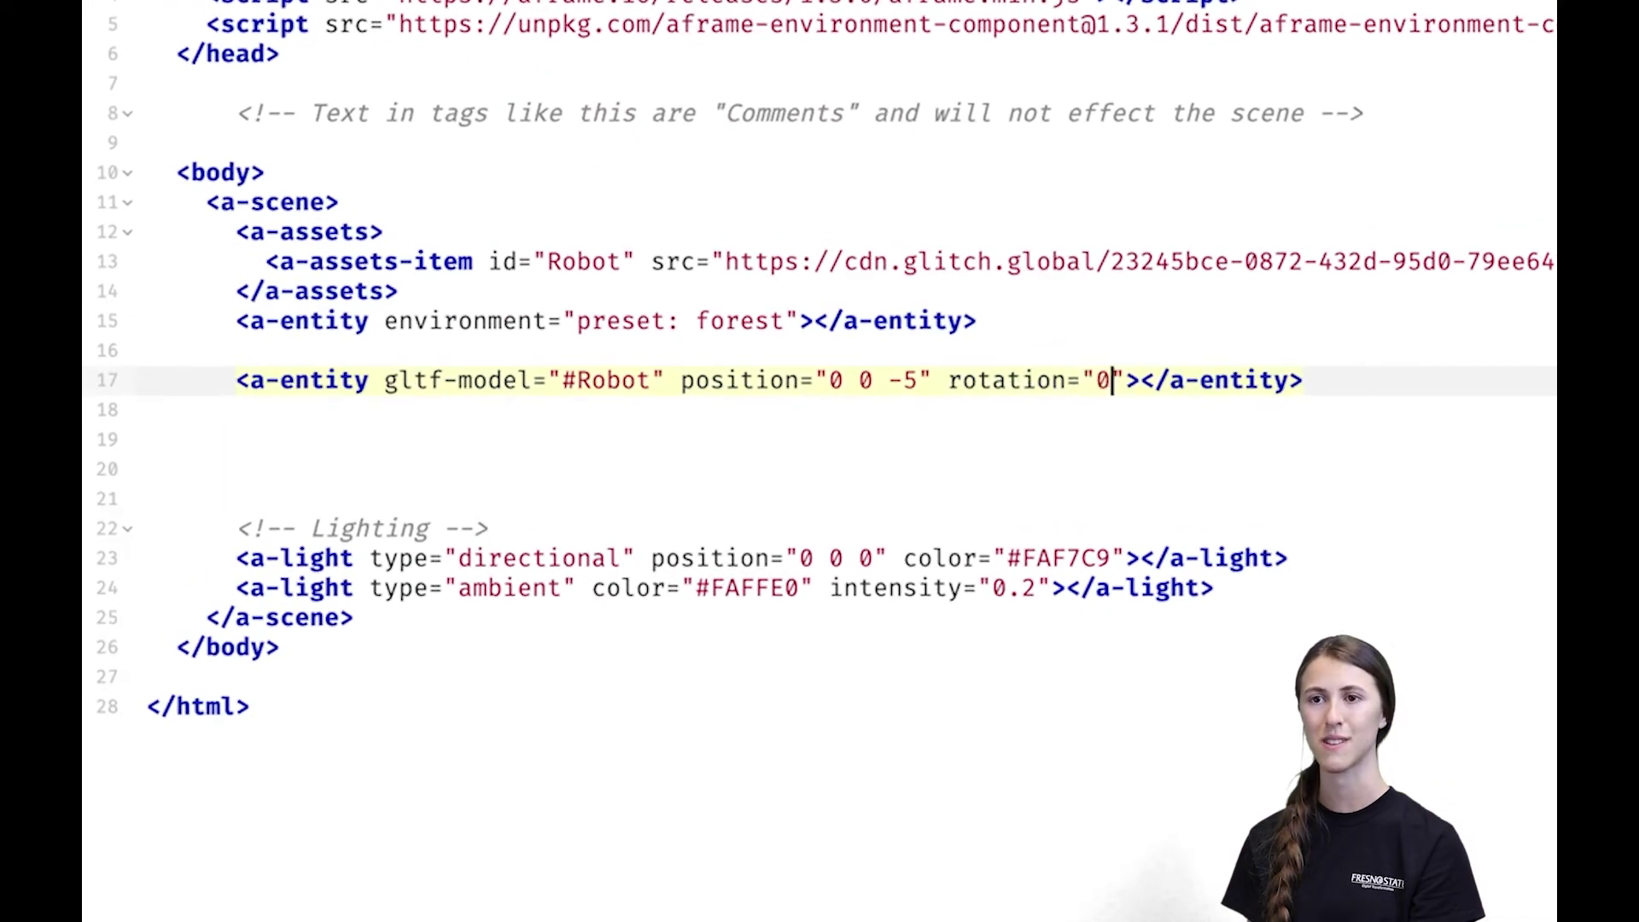
{"action": "type", "text": "270 "}
{"action": "type", "text": "0"}
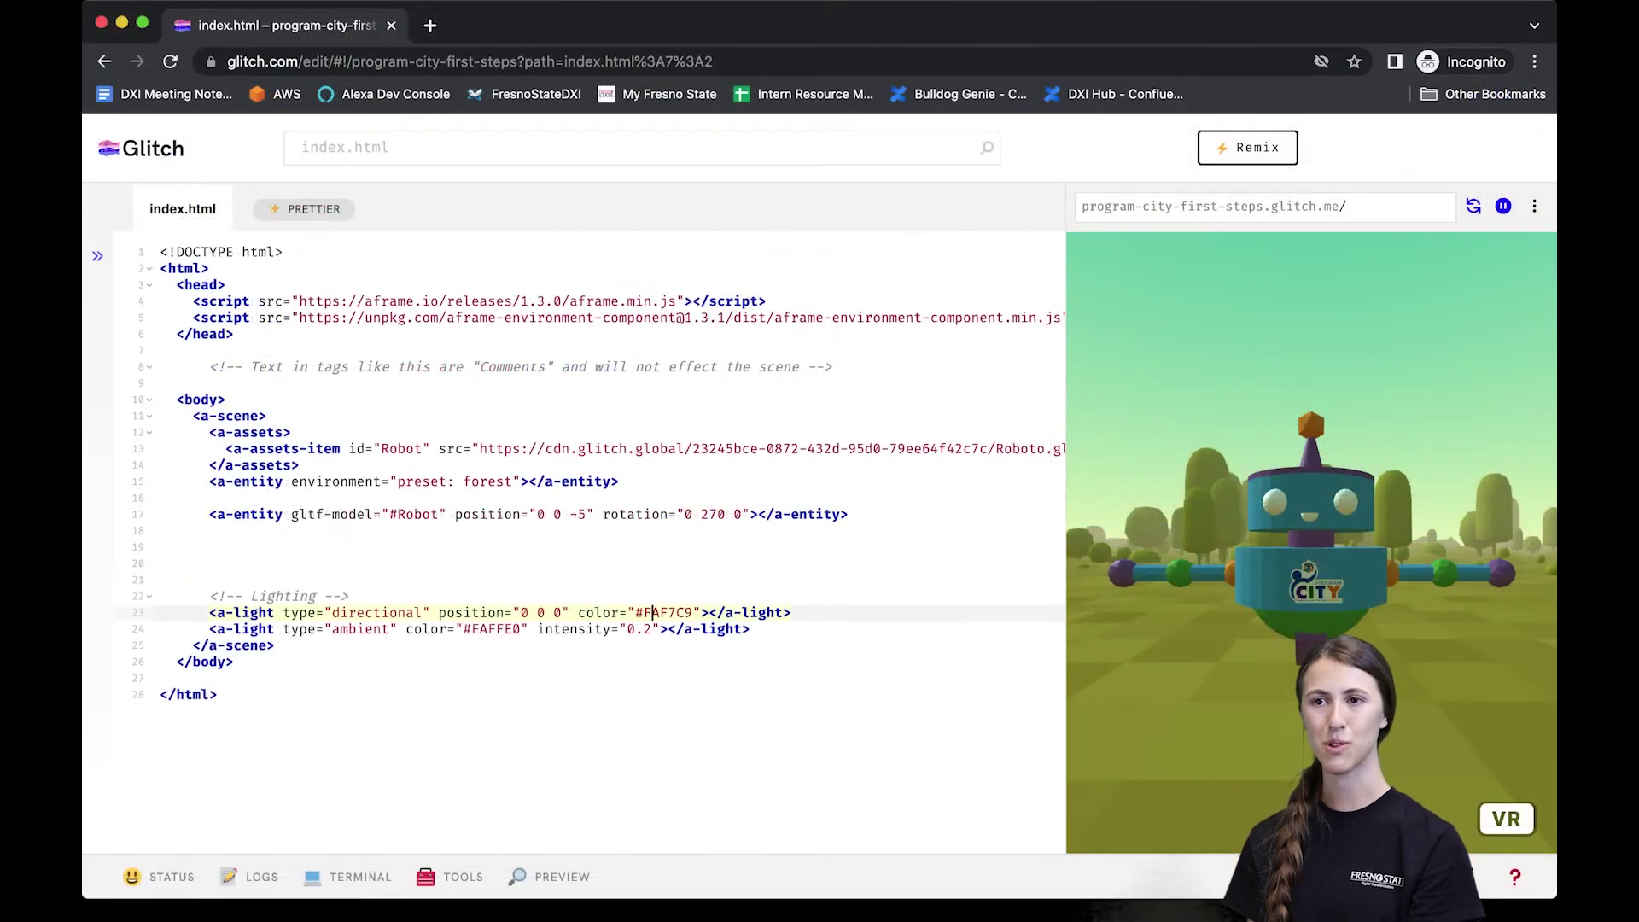
- Split the robot entity's attributes onto separate lines before adding the looping rotation animation
{"action": "left_click", "coordinate": [227, 285]}
{"action": "type", "text": "an"}
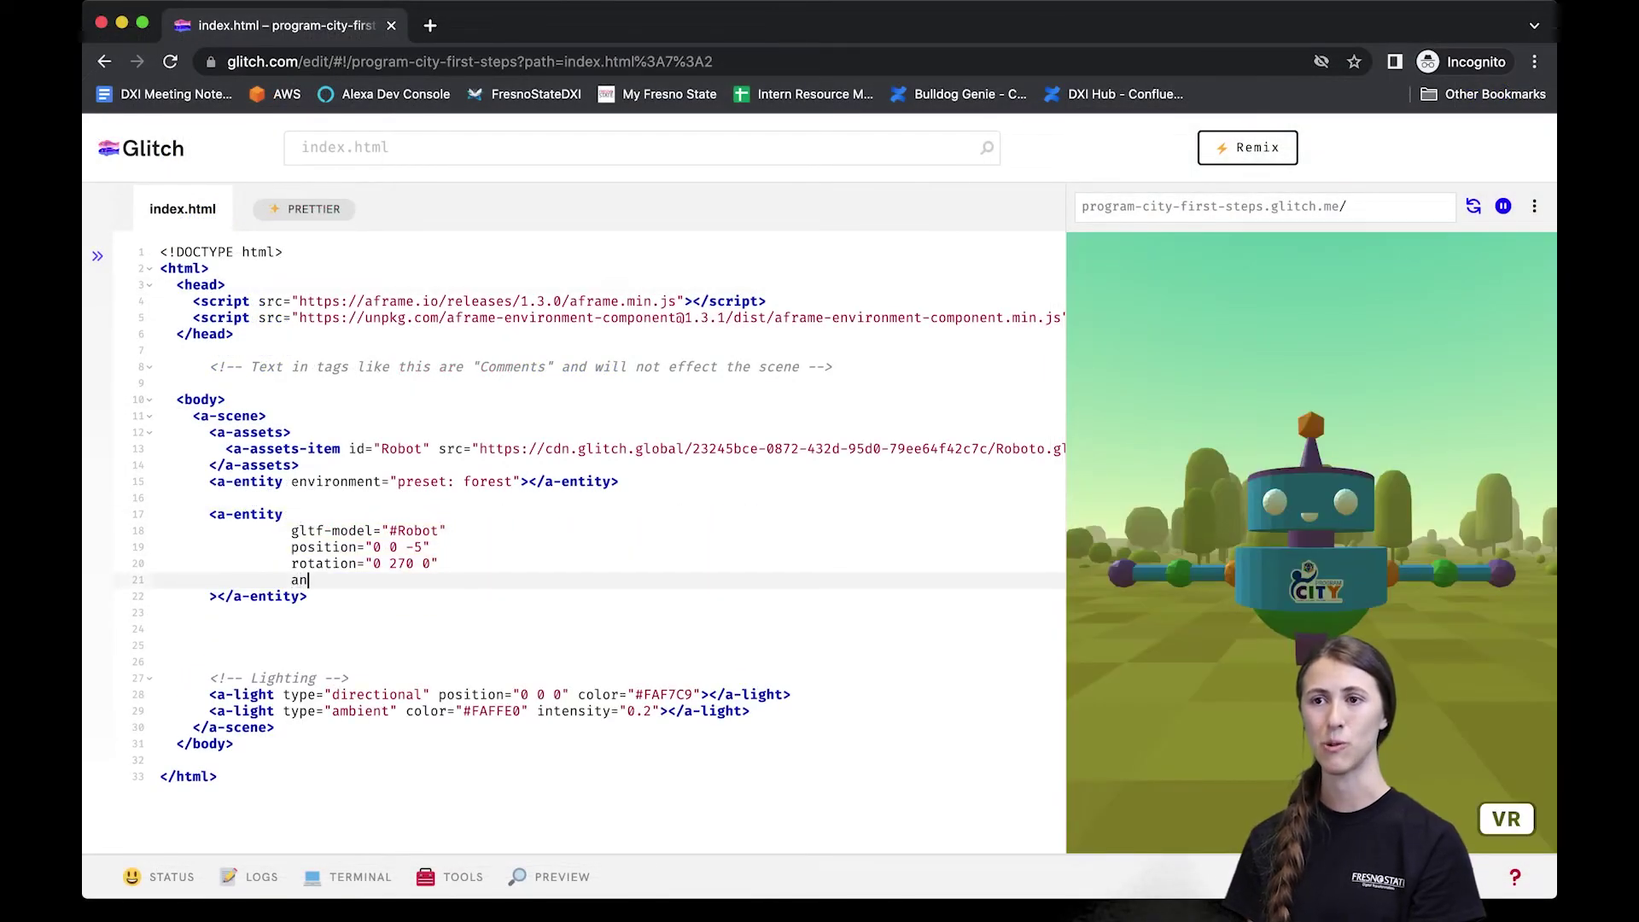
{"action": "type", "text": "imation="}
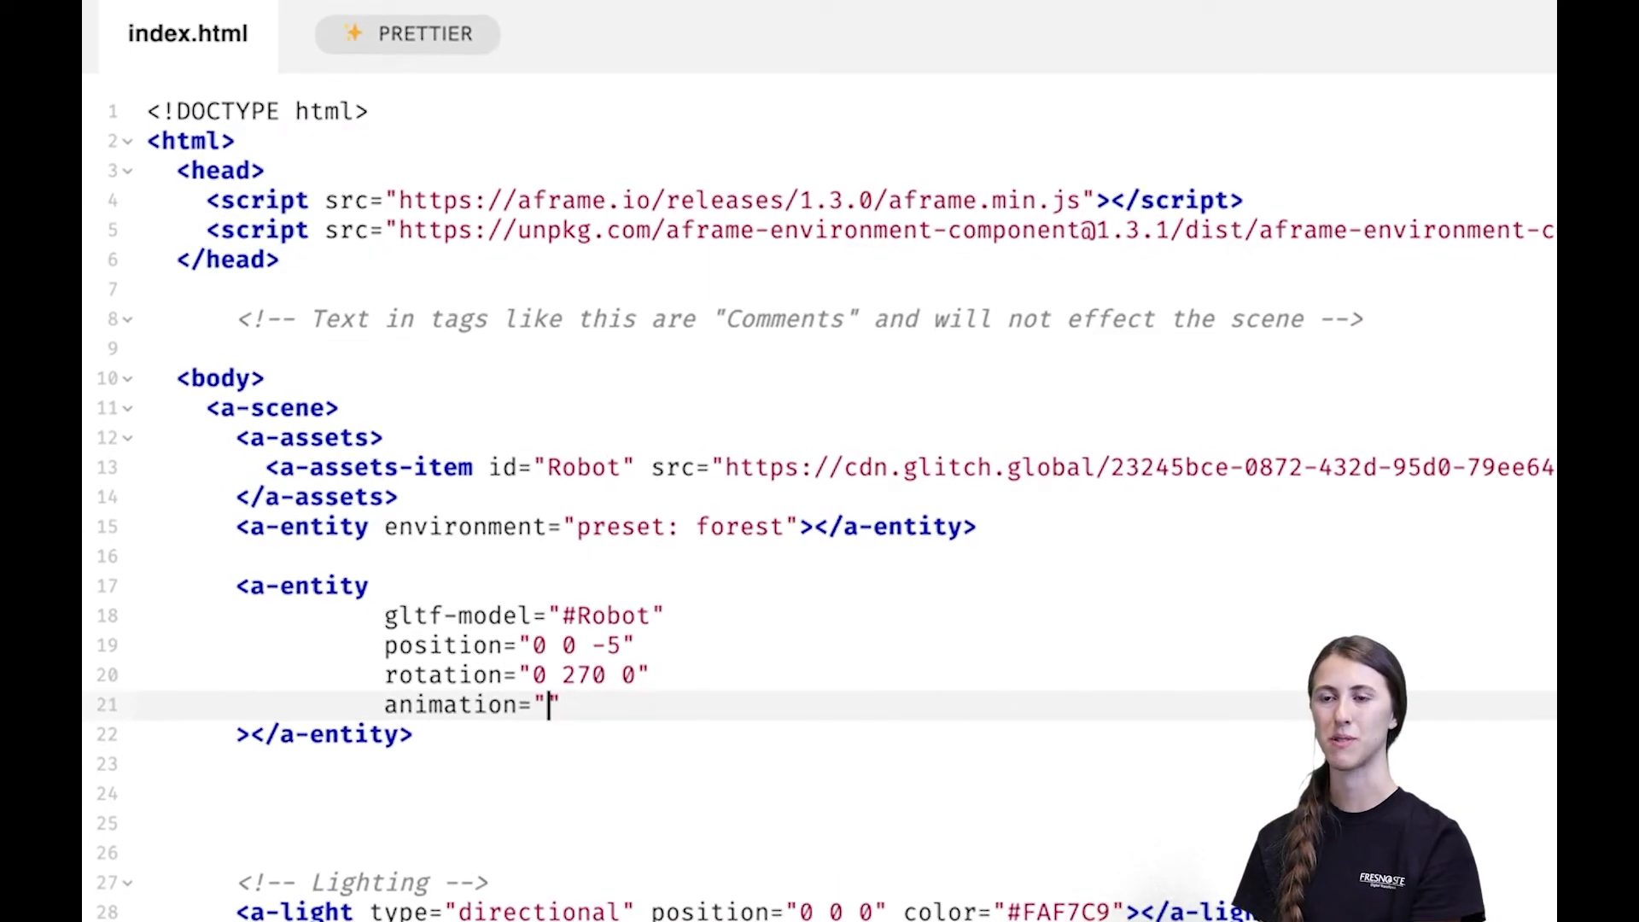
{"action": "type", "text": "pro"}
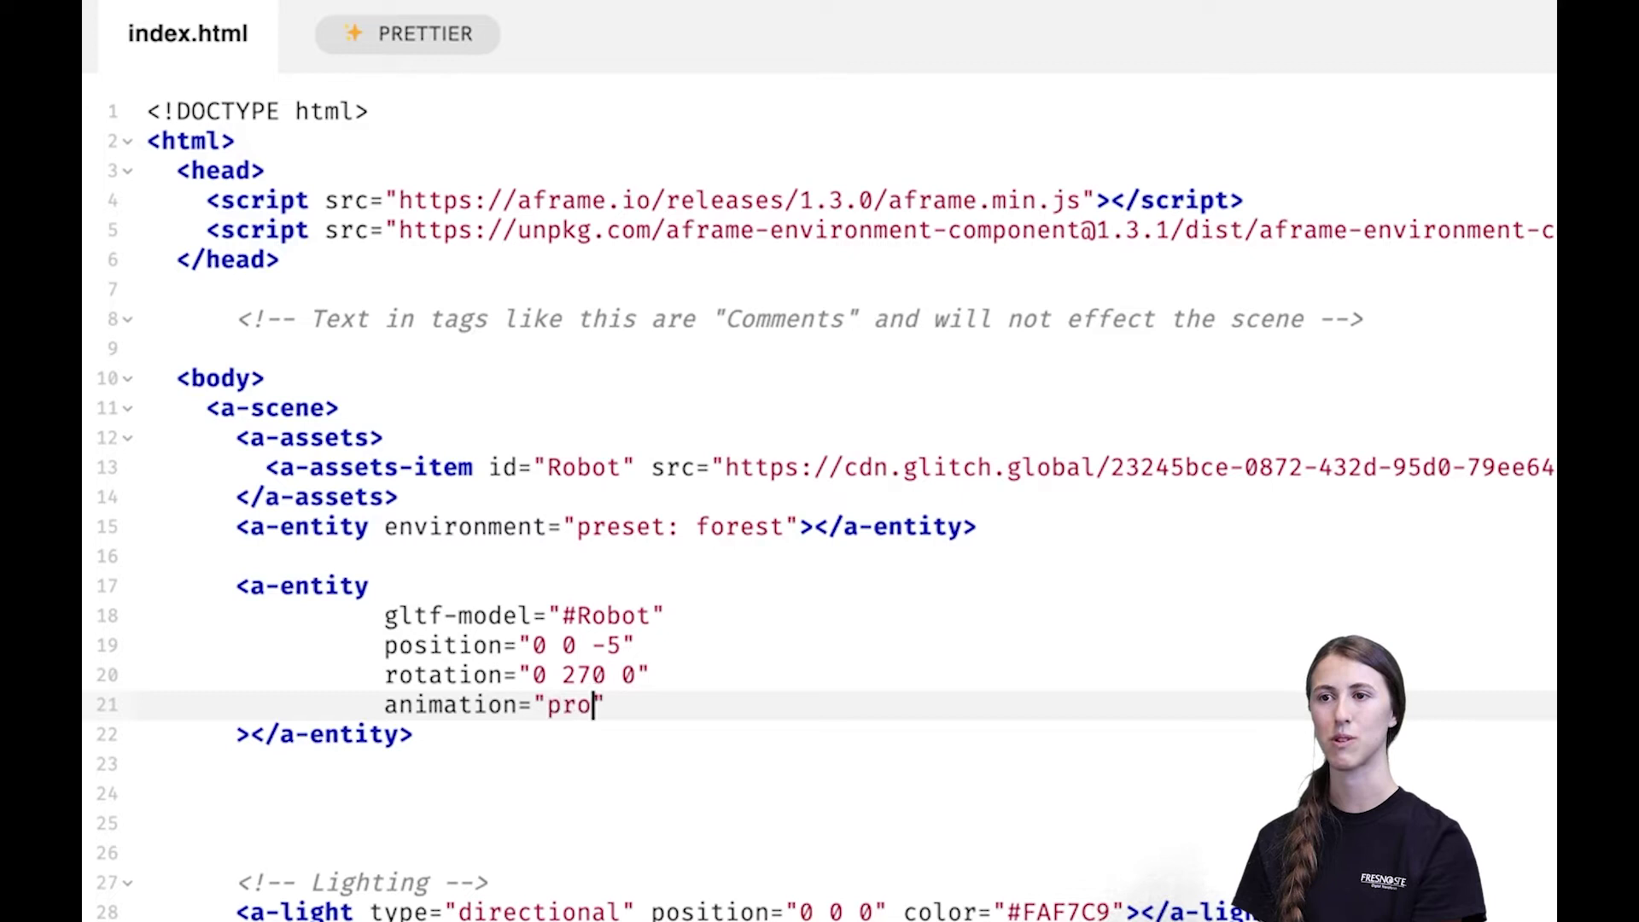
{"action": "type", "text": "perty"}
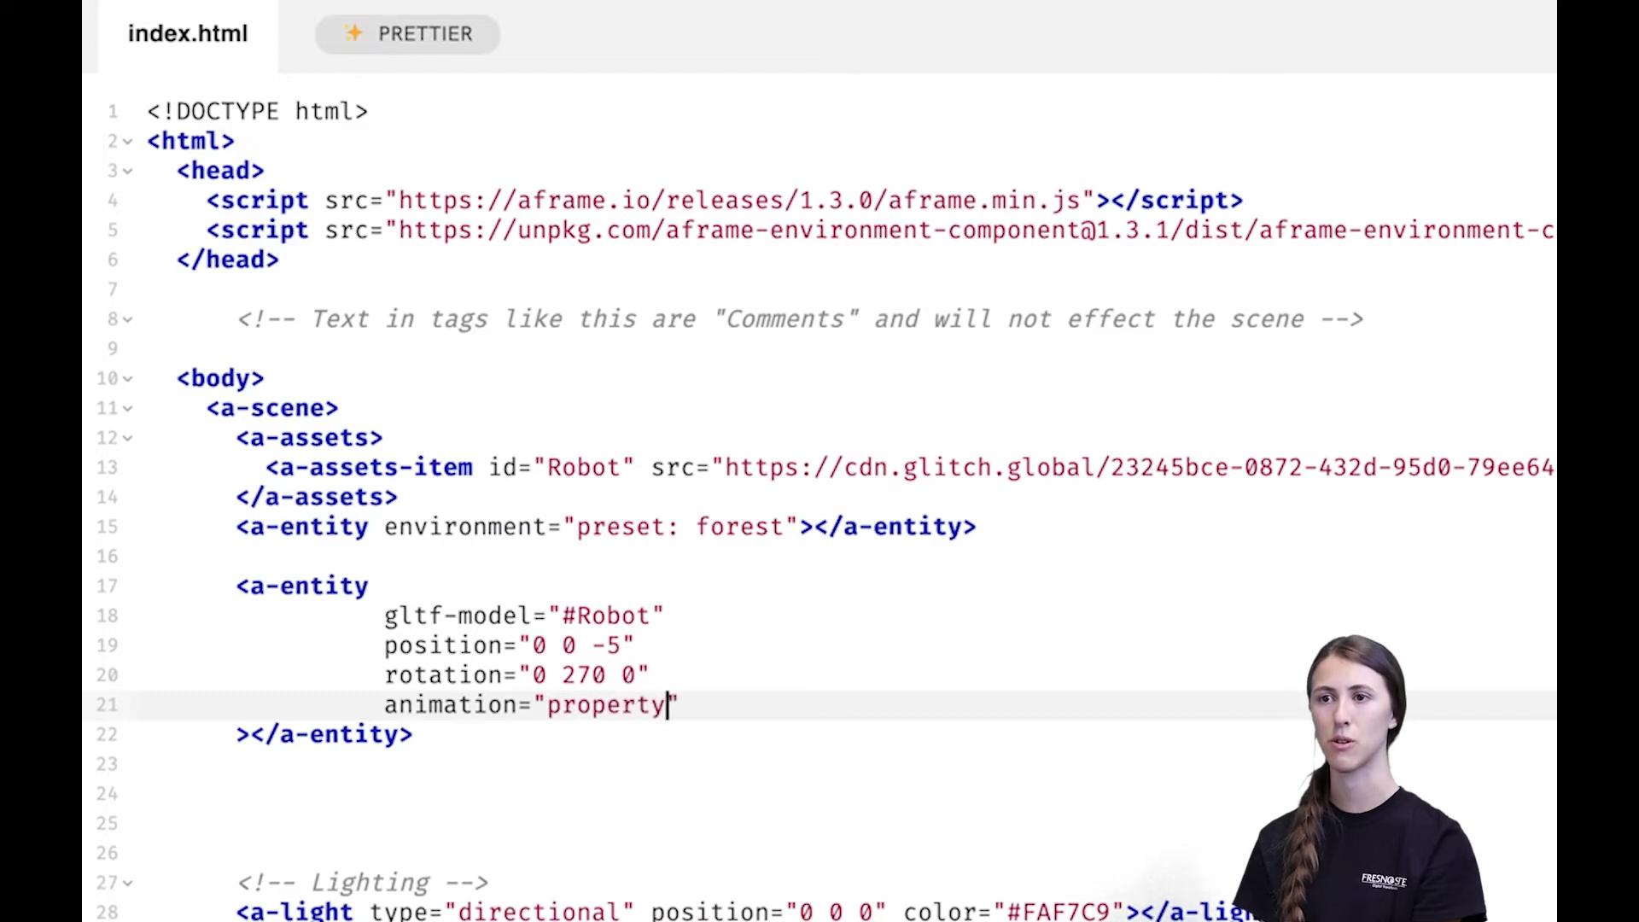
{"action": "type", "text": ":"}
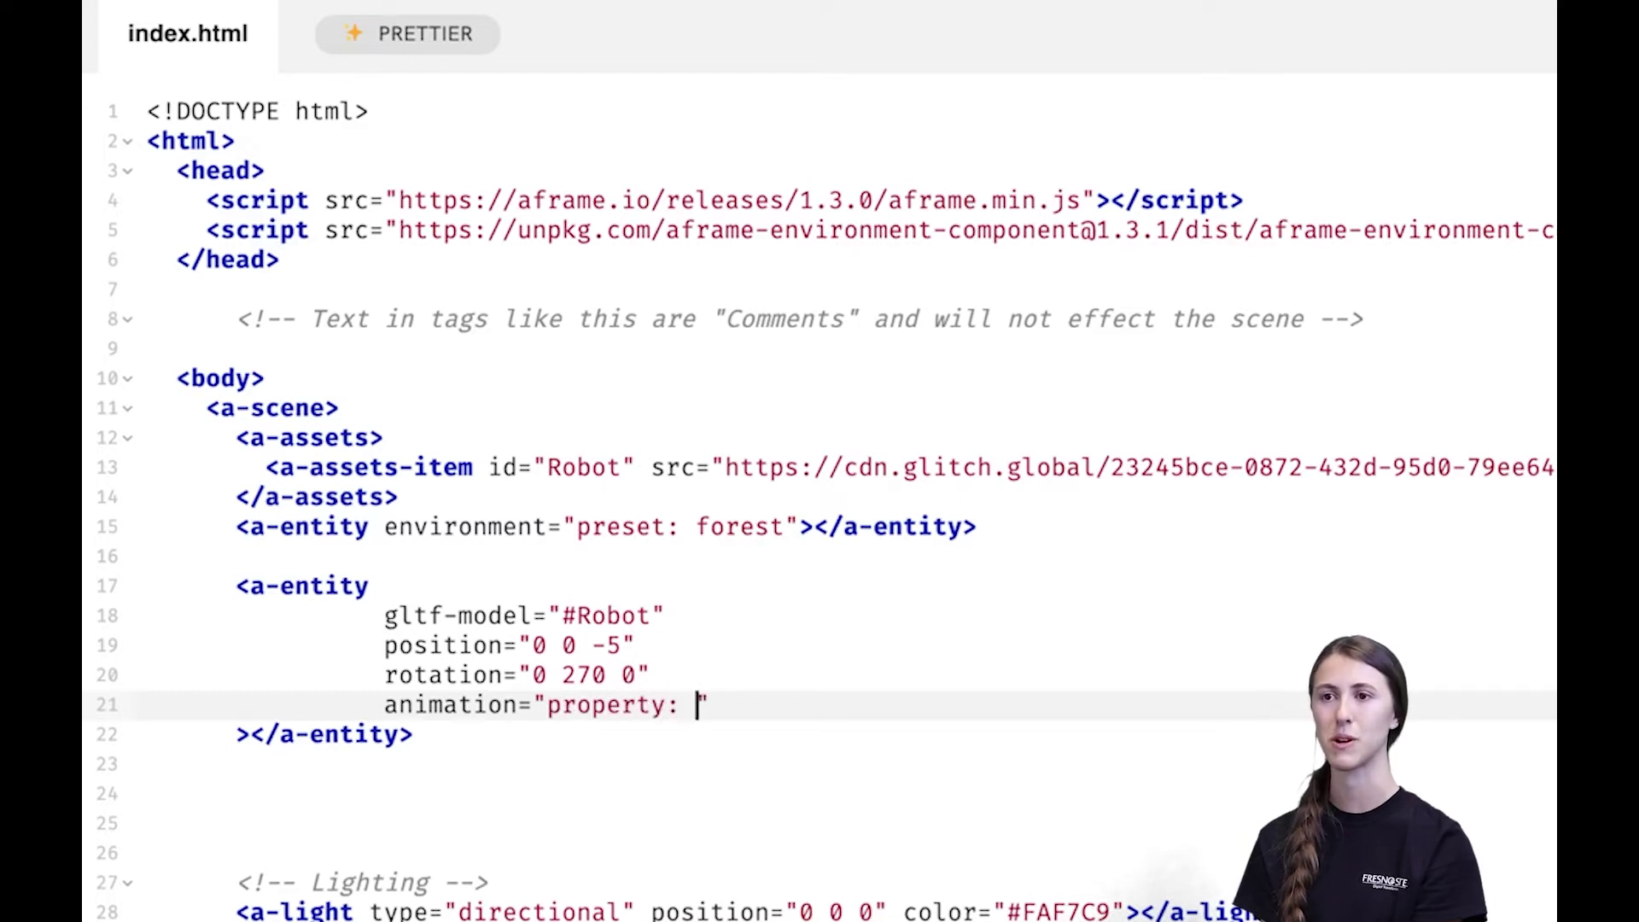
{"action": "type", "text": " rotatio"}
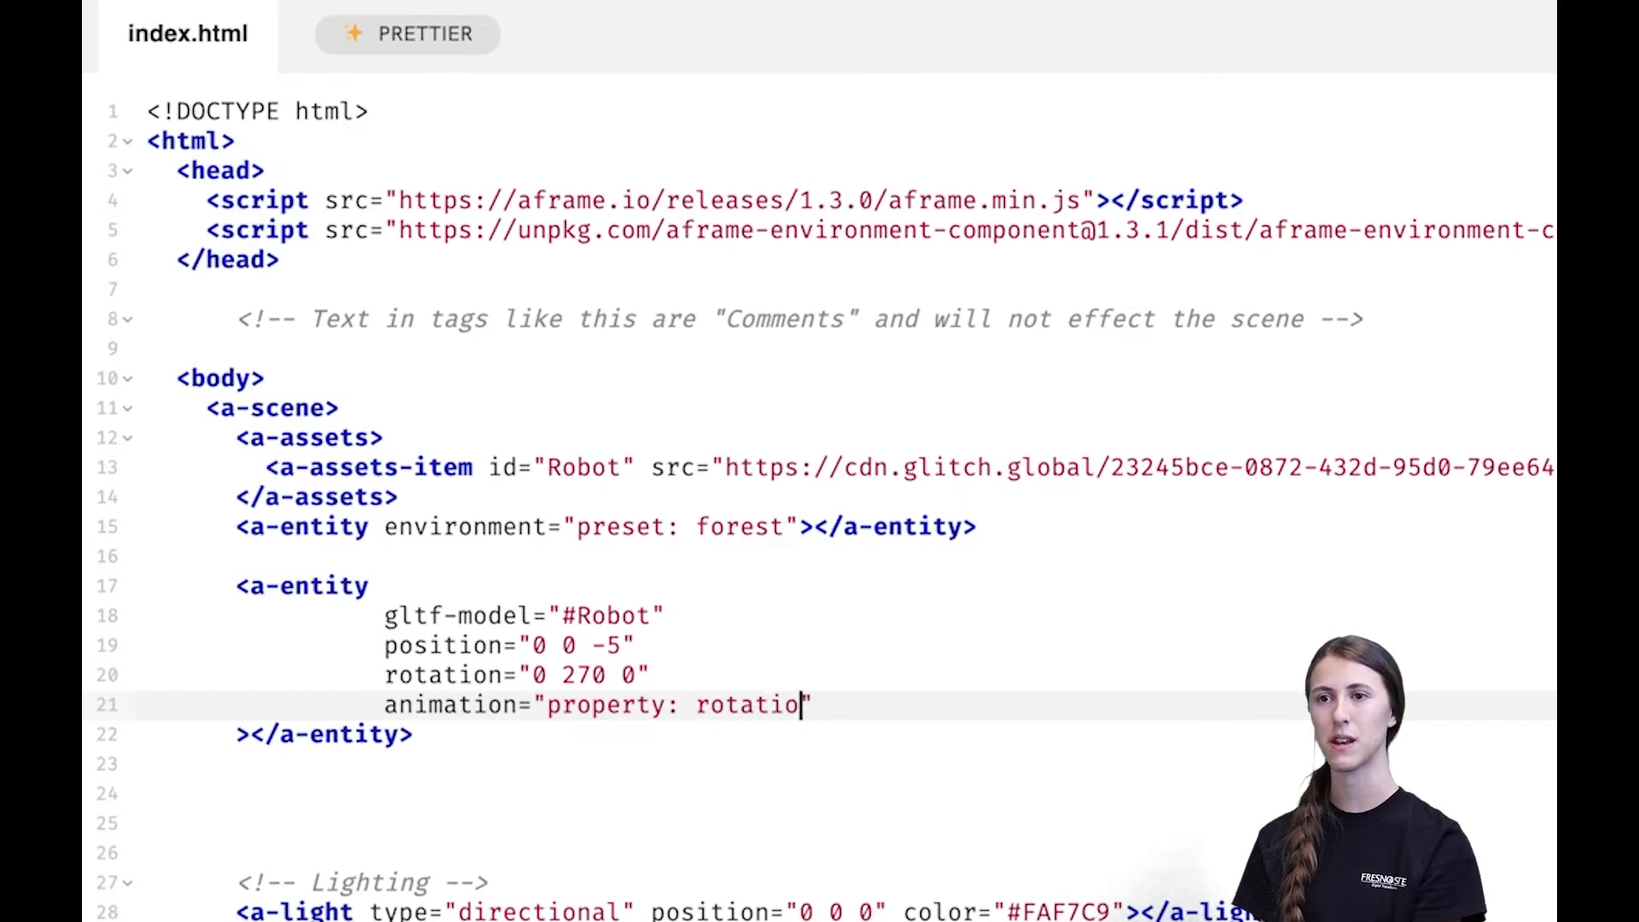
{"action": "type", "text": "n;"}
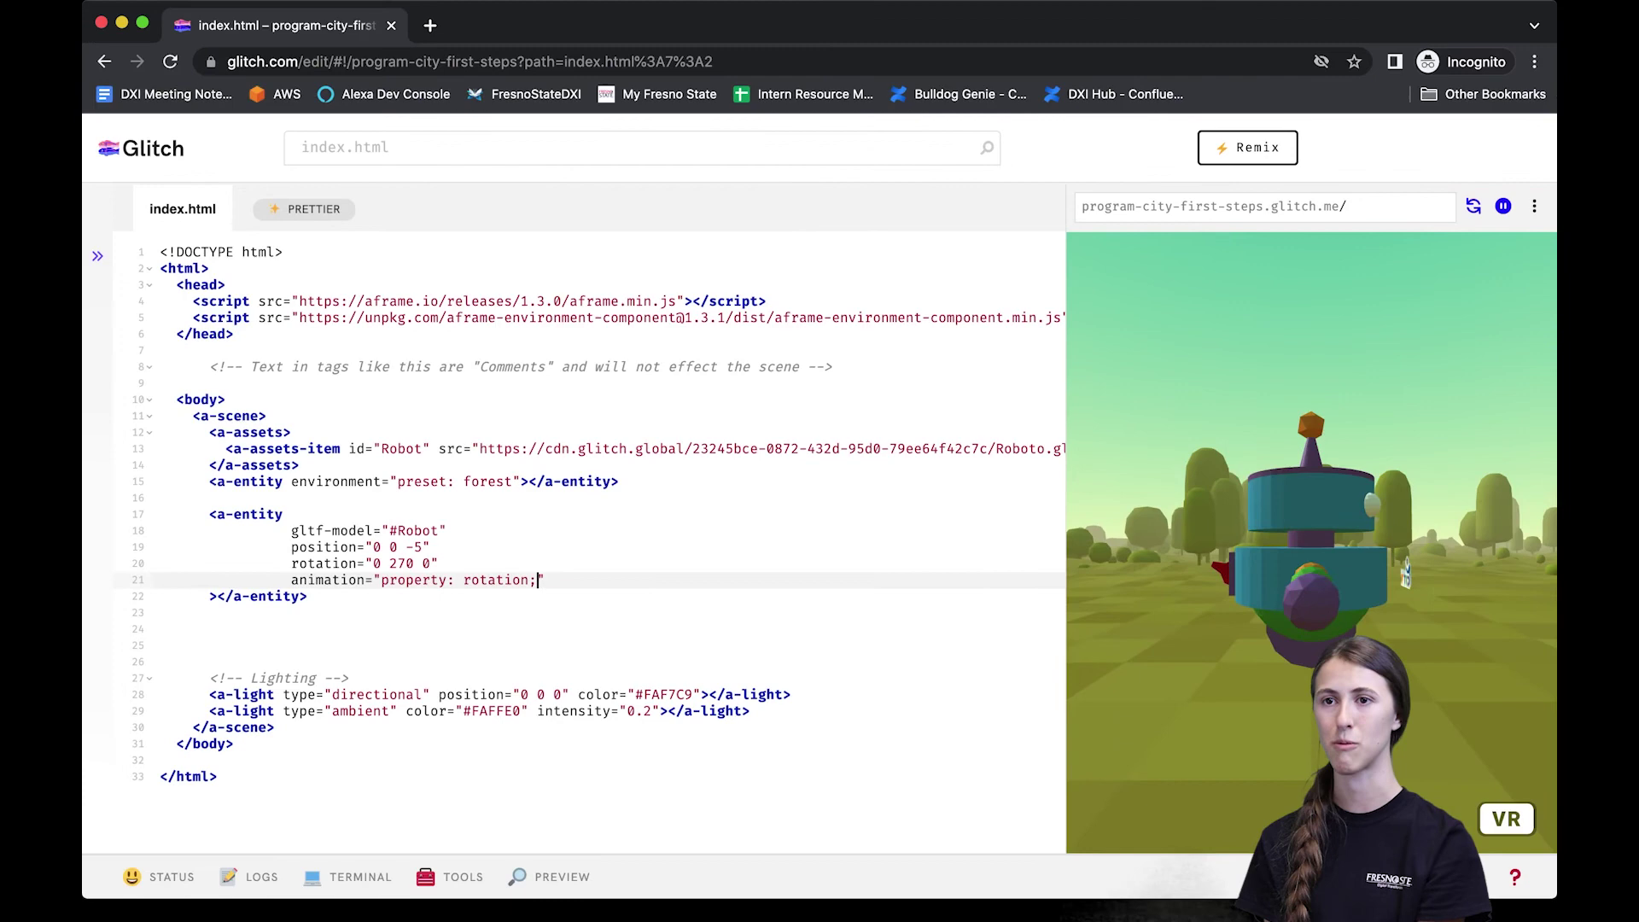
{"action": "type", "text": "to"}
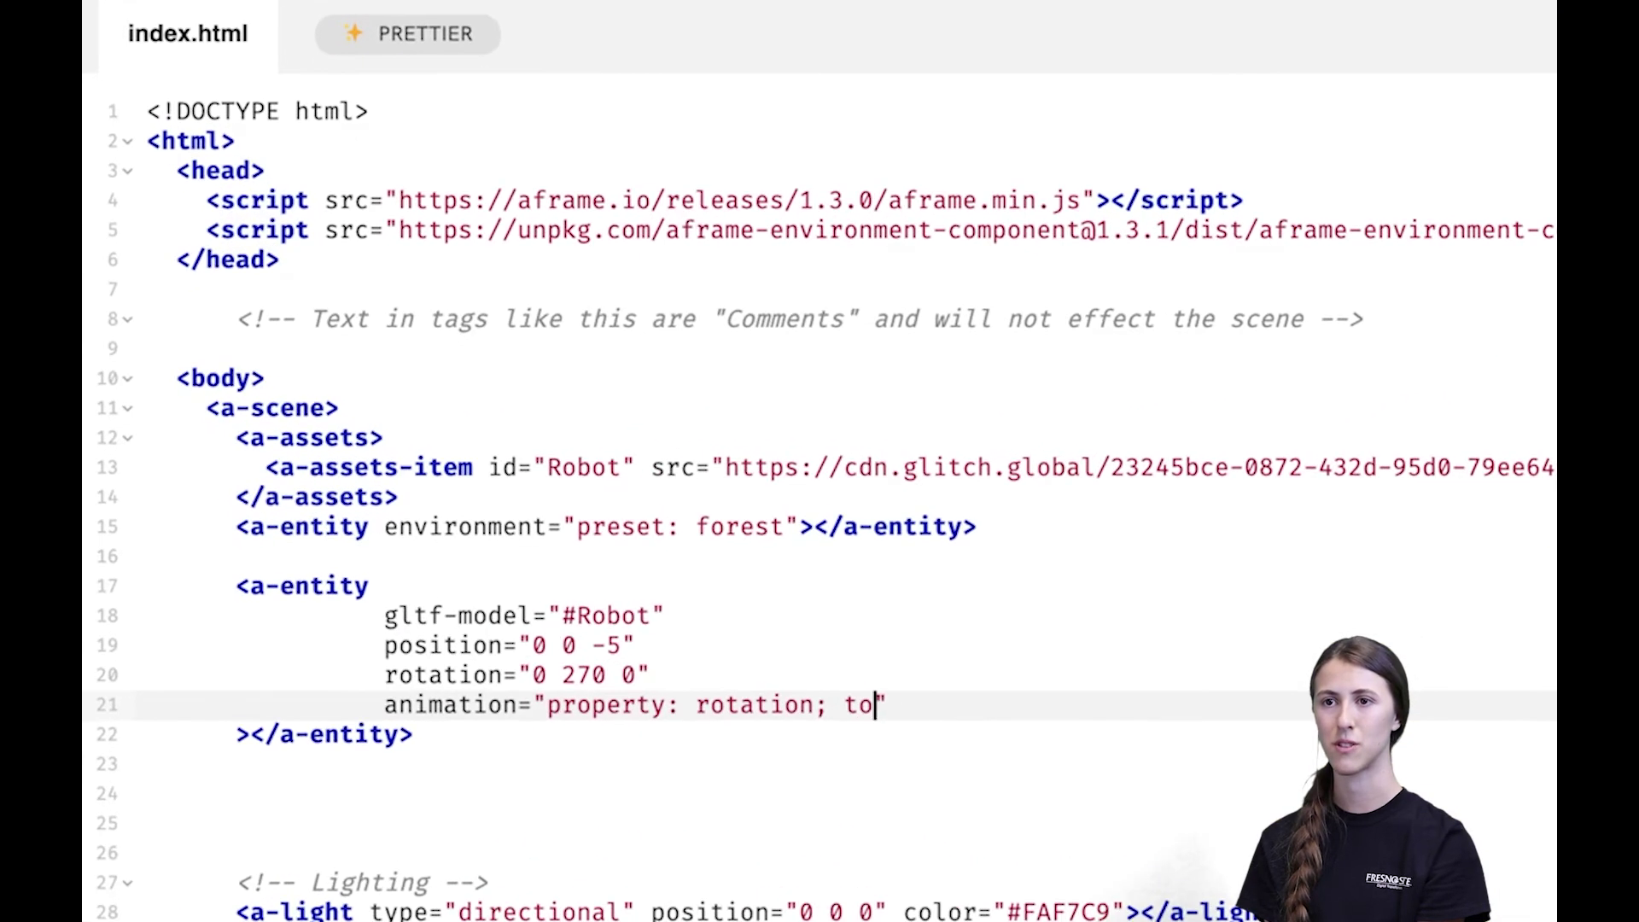
{"action": "type", "text": ": 0 360 "}
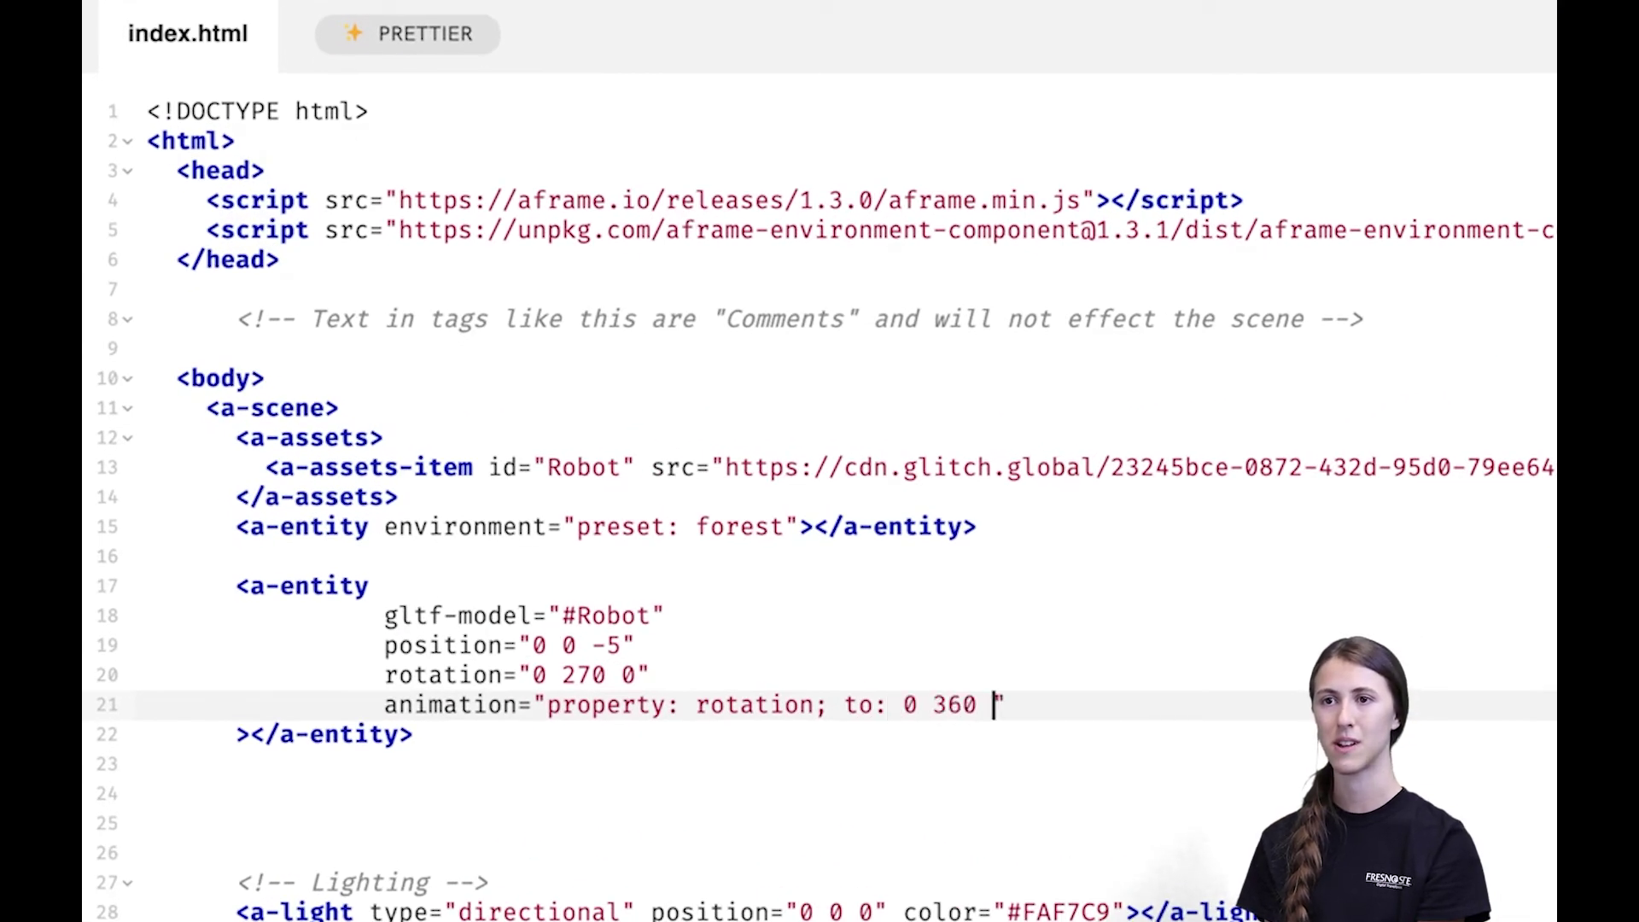
{"action": "type", "text": "0;"}
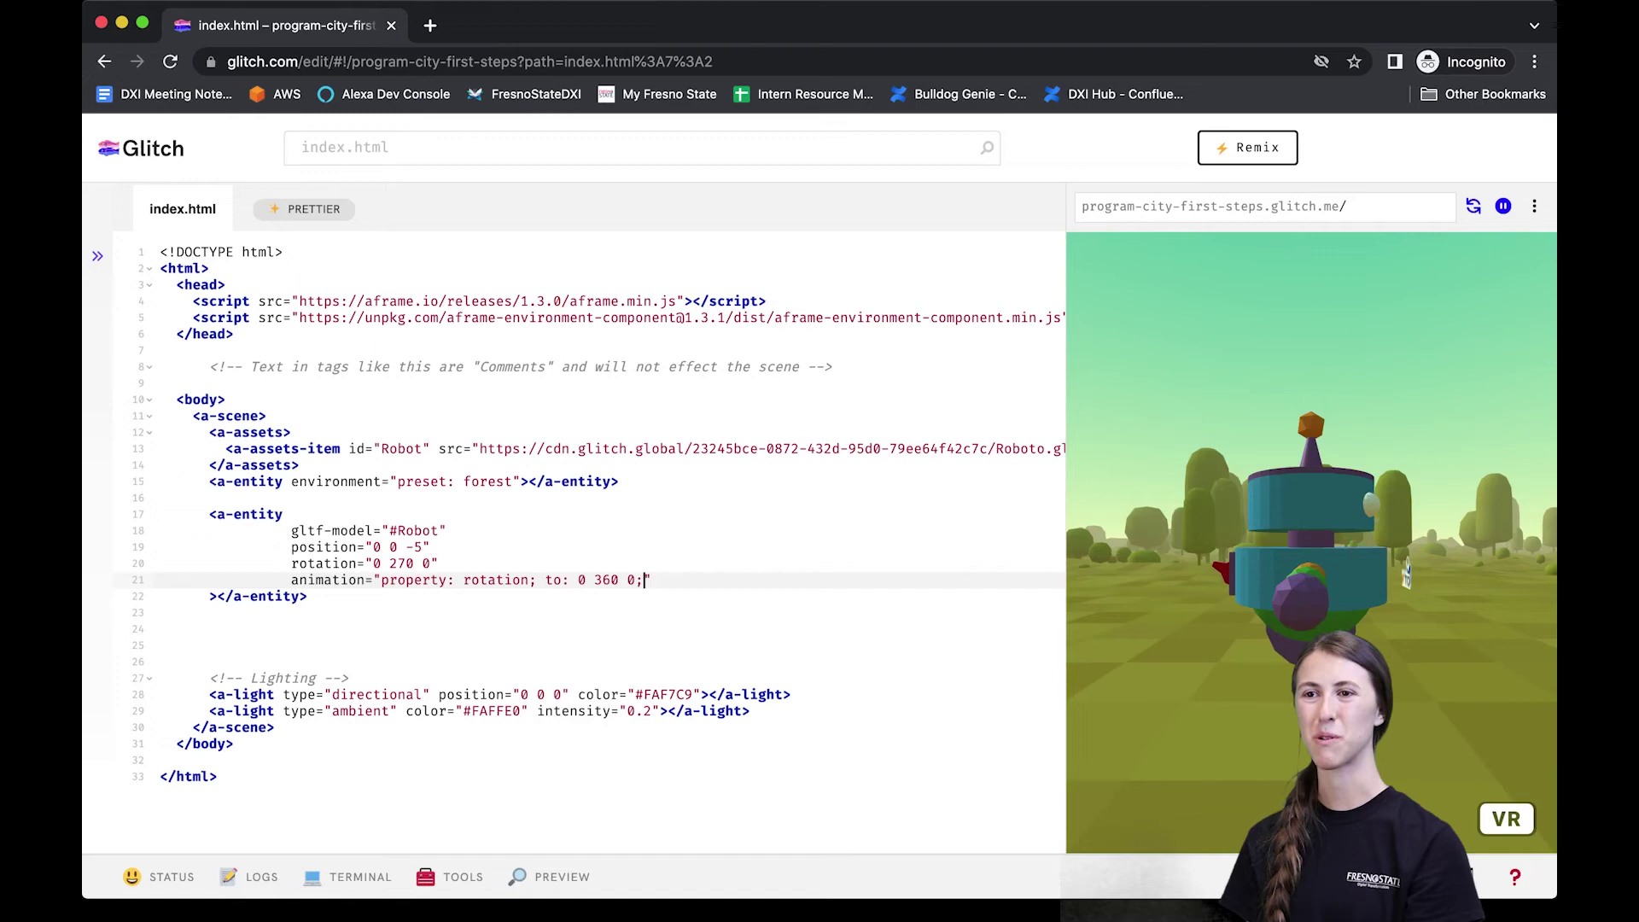
{"action": "type", "text": "loop"}
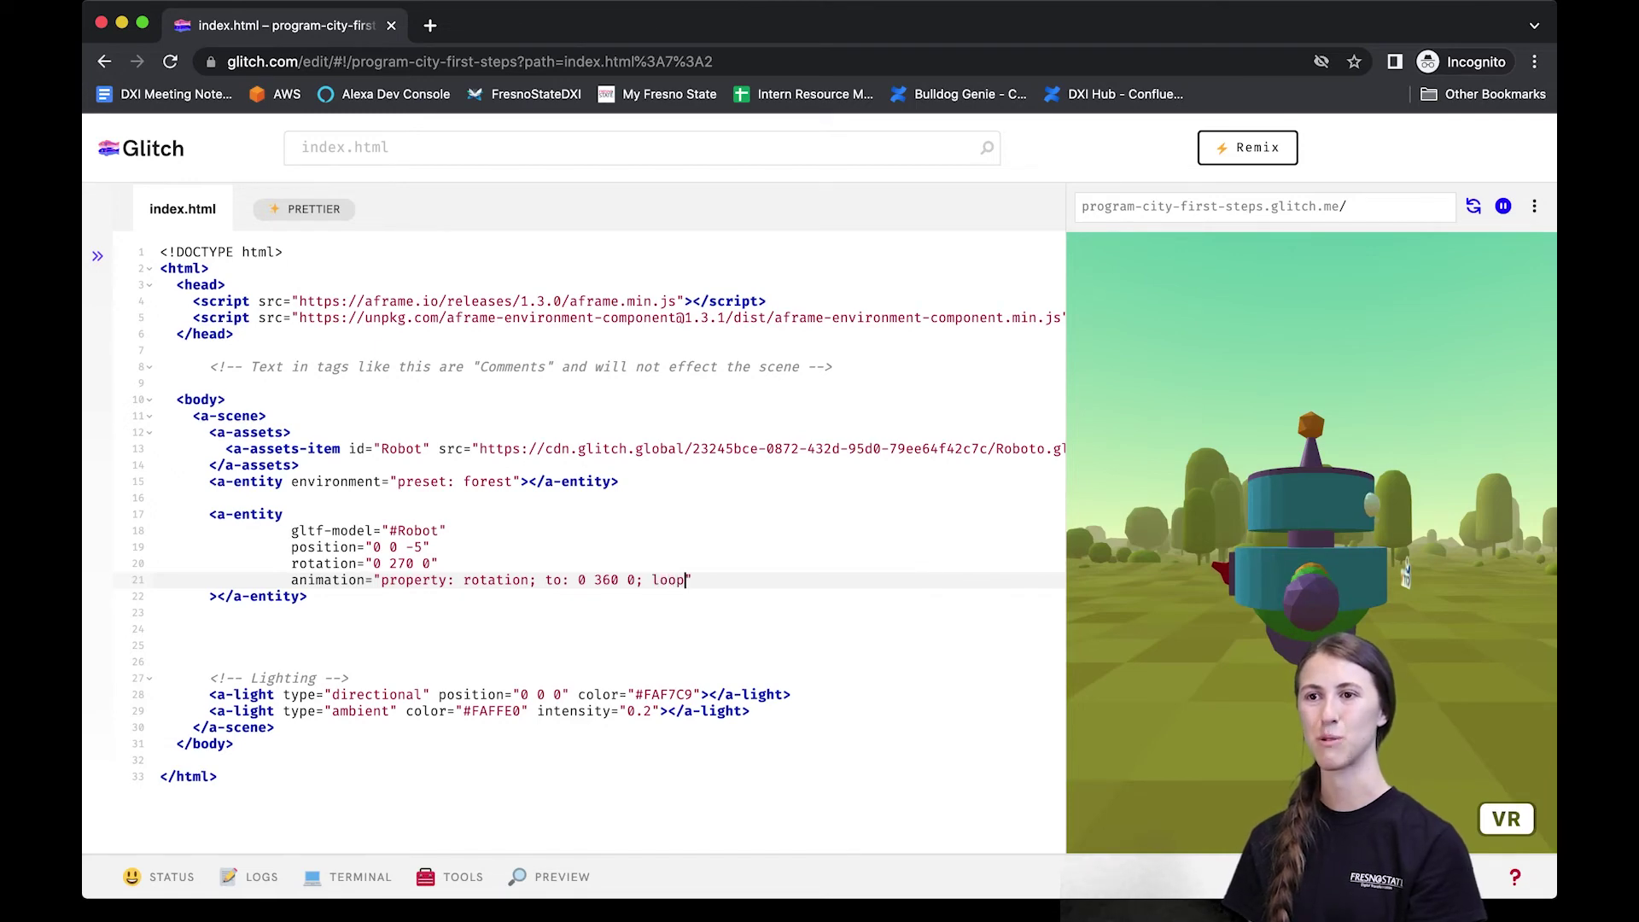
{"action": "type", "text": ":true"}
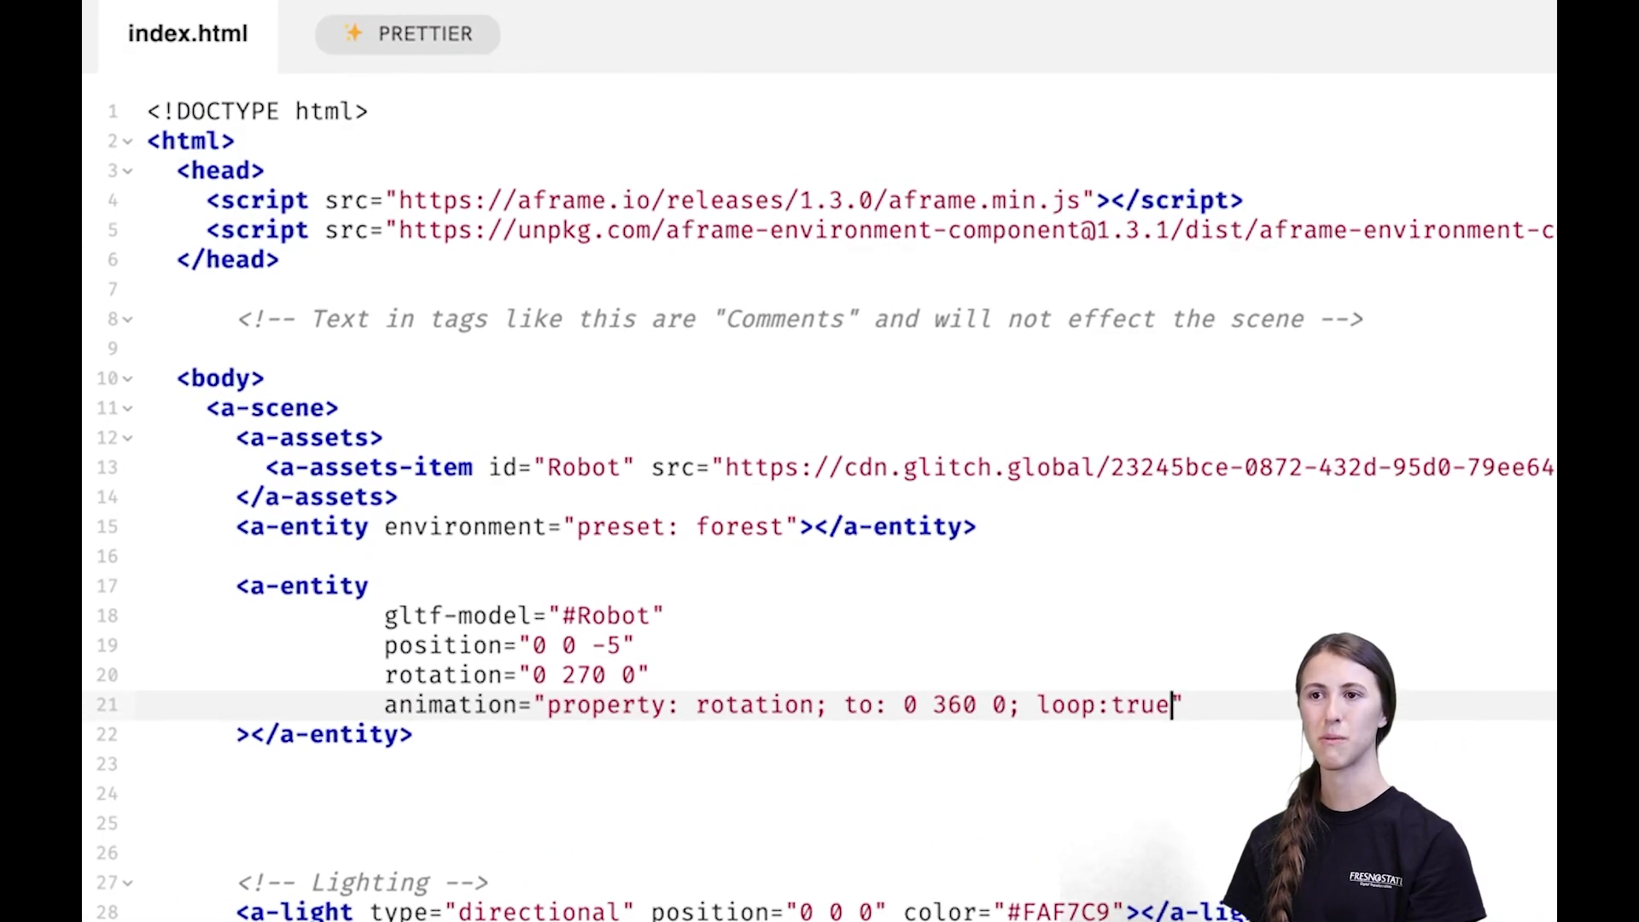
{"action": "type", "text": ";"}
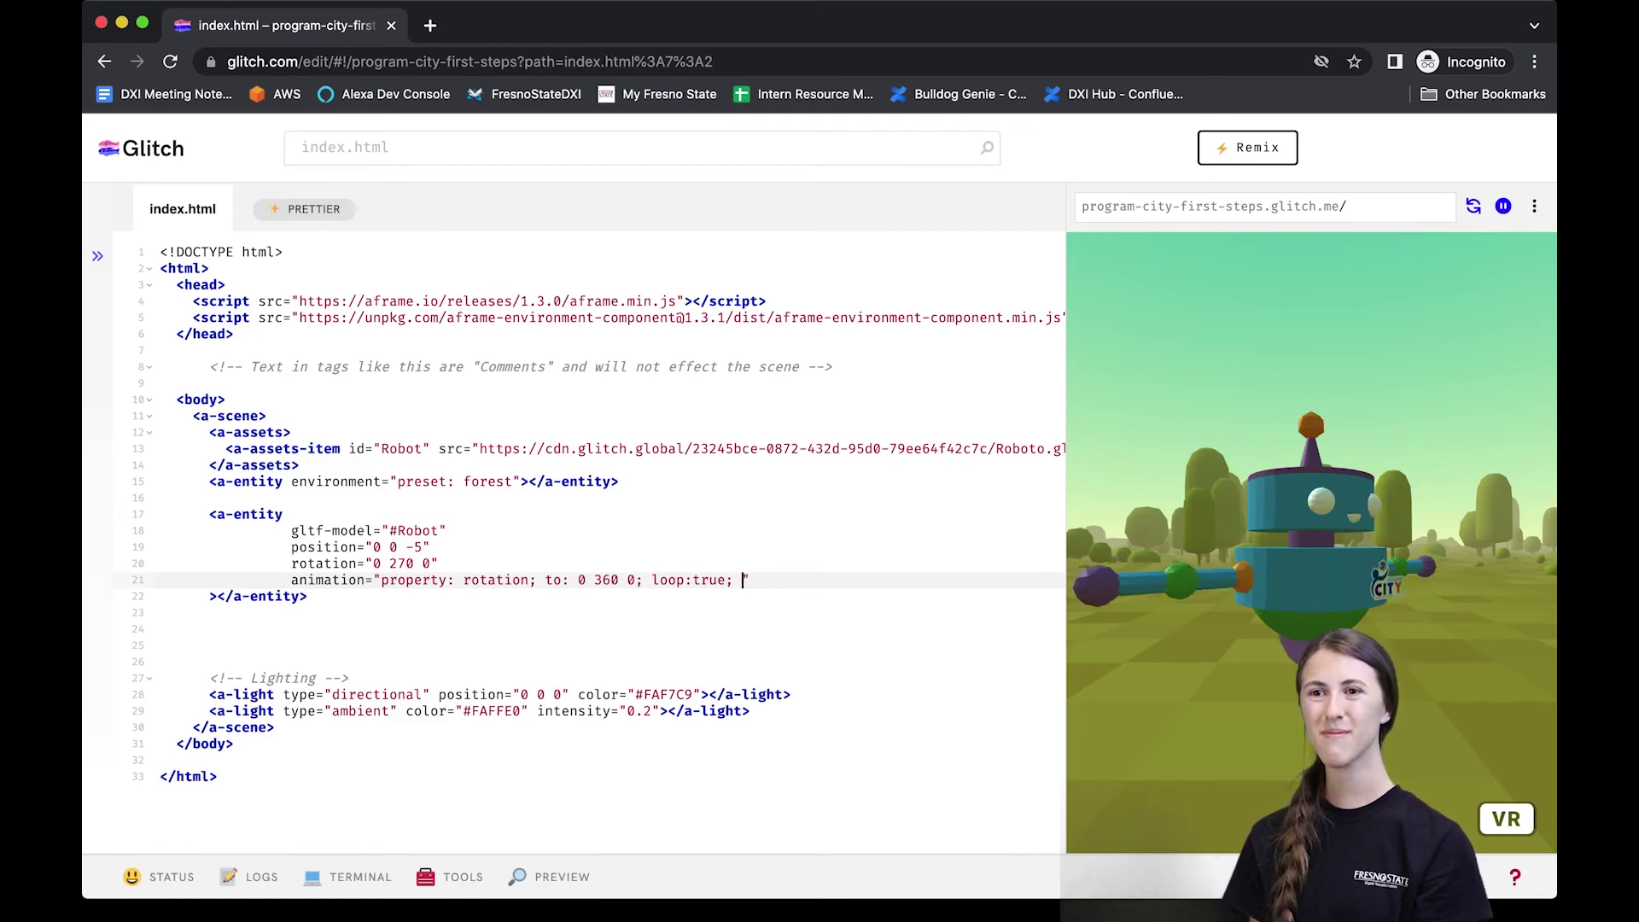
{"action": "type", "text": "dur: 10000"}
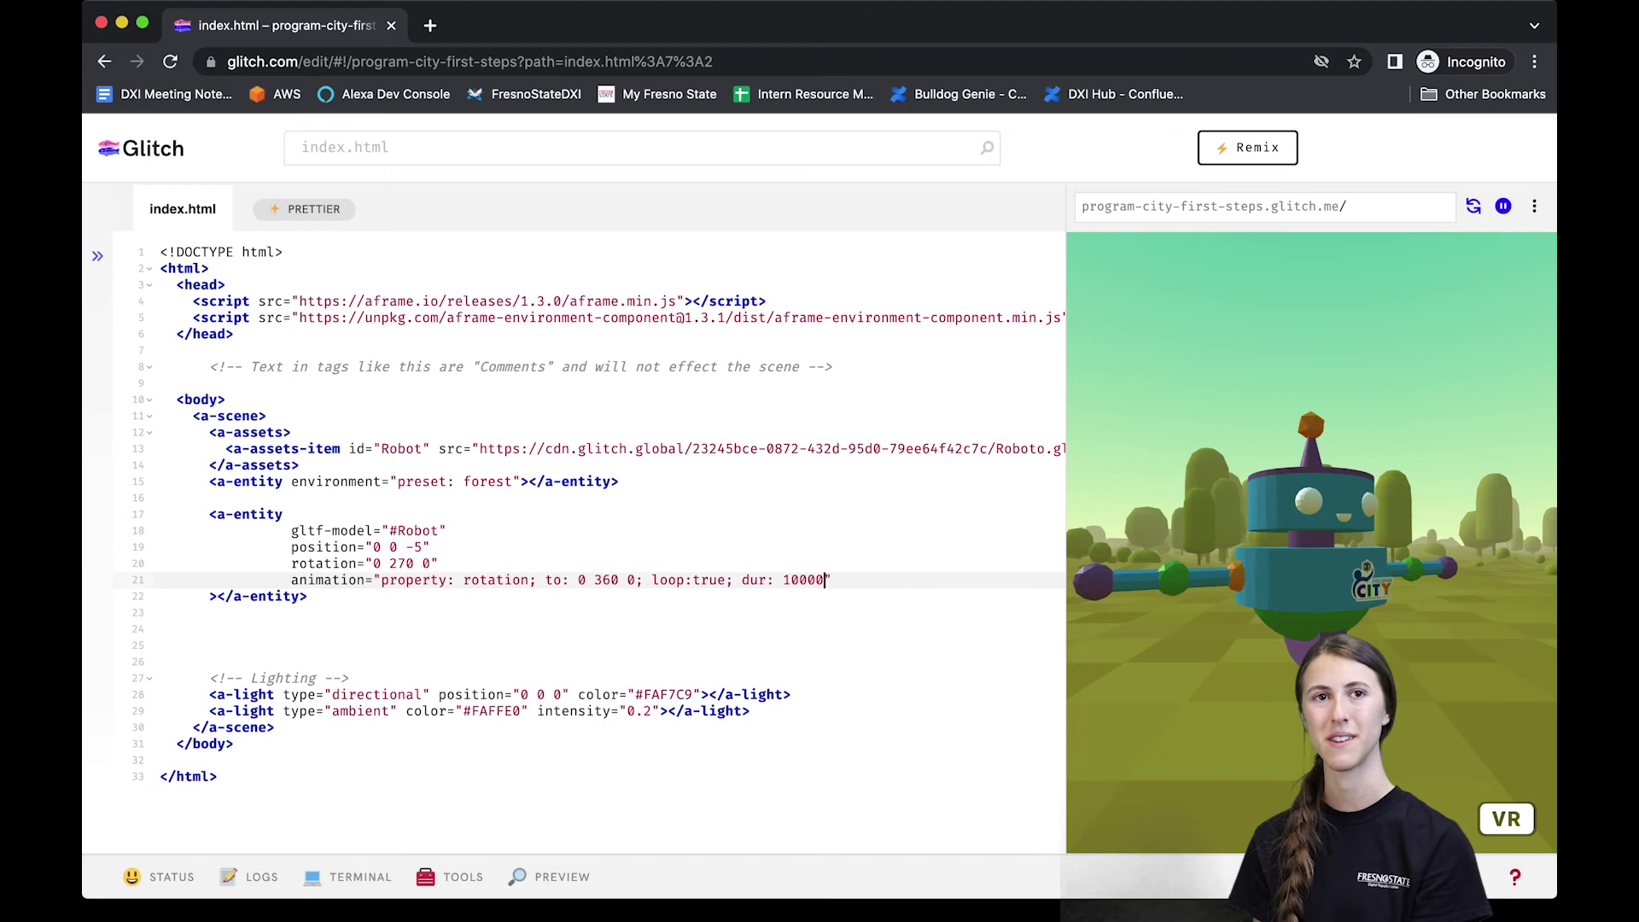
- Trim the appended spin duration from 10000 to 1000
{"action": "key", "text": "BackSpace"}
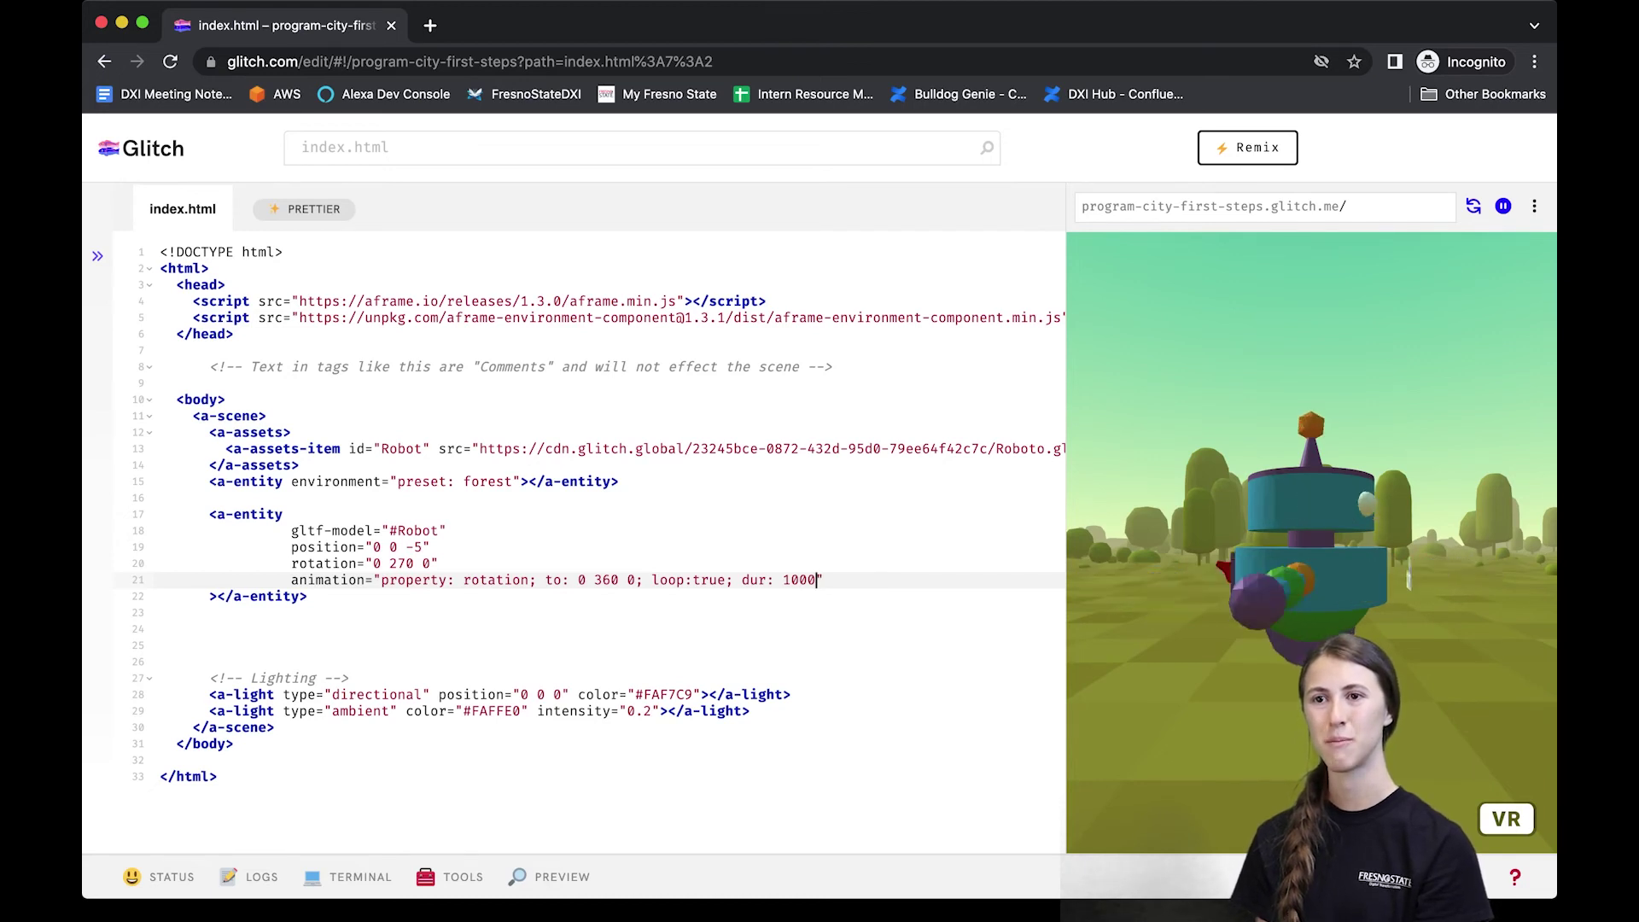
- Adjust the spin duration to 10000 and change the target rotation from 0 360 0 to 0 630 0
{"action": "key", "text": "BackSpace"}
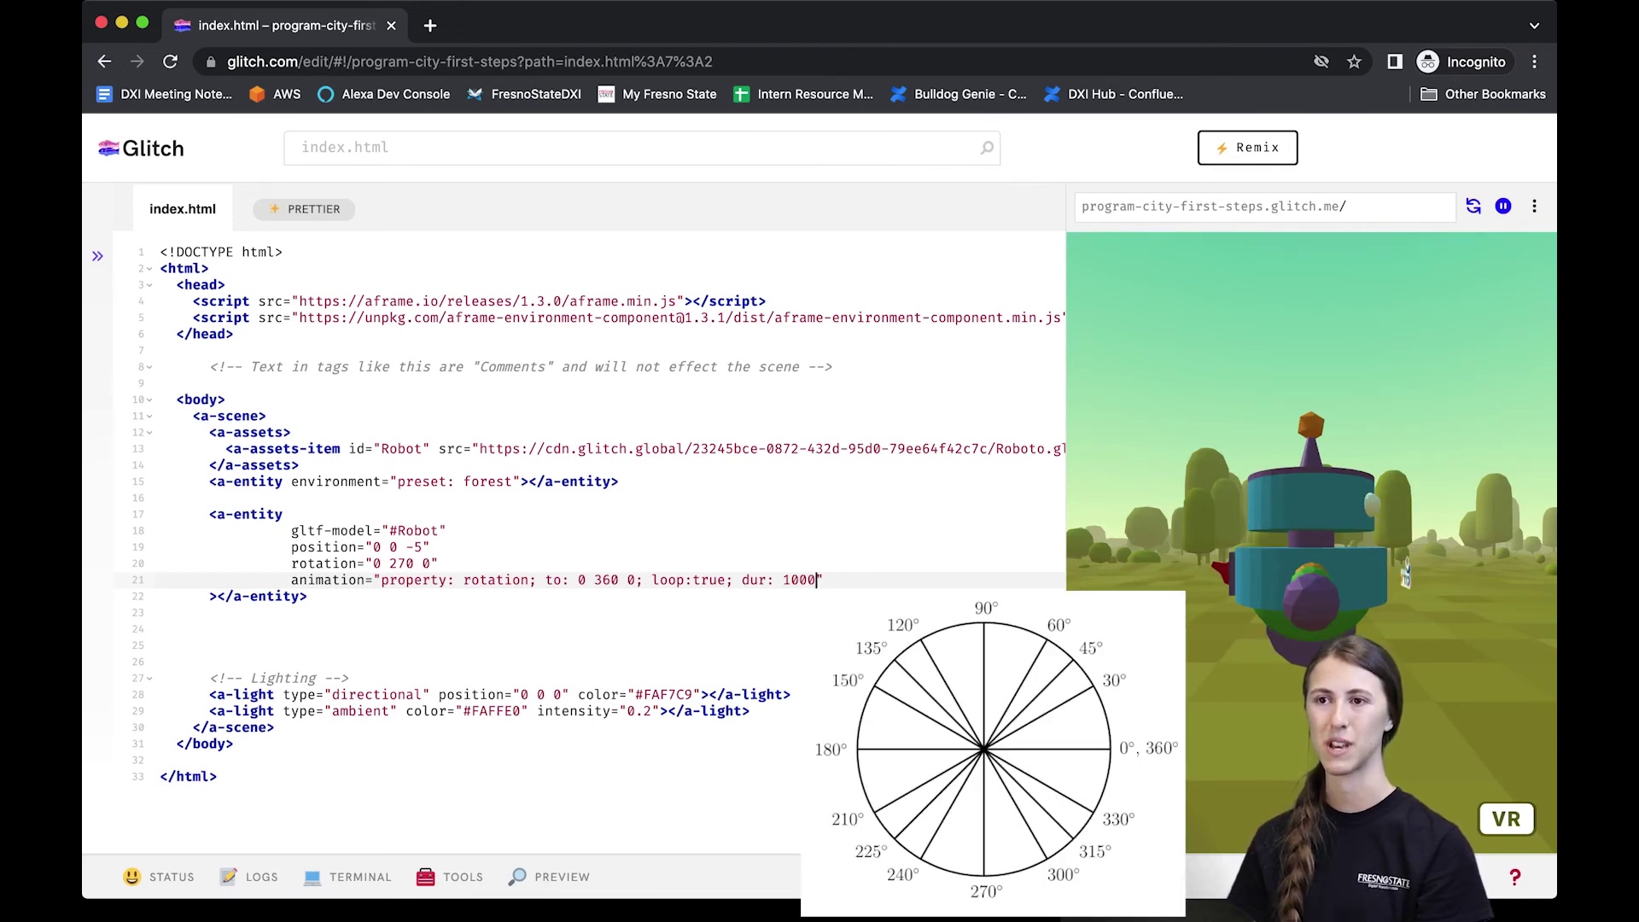
{"action": "type", "text": "00"}
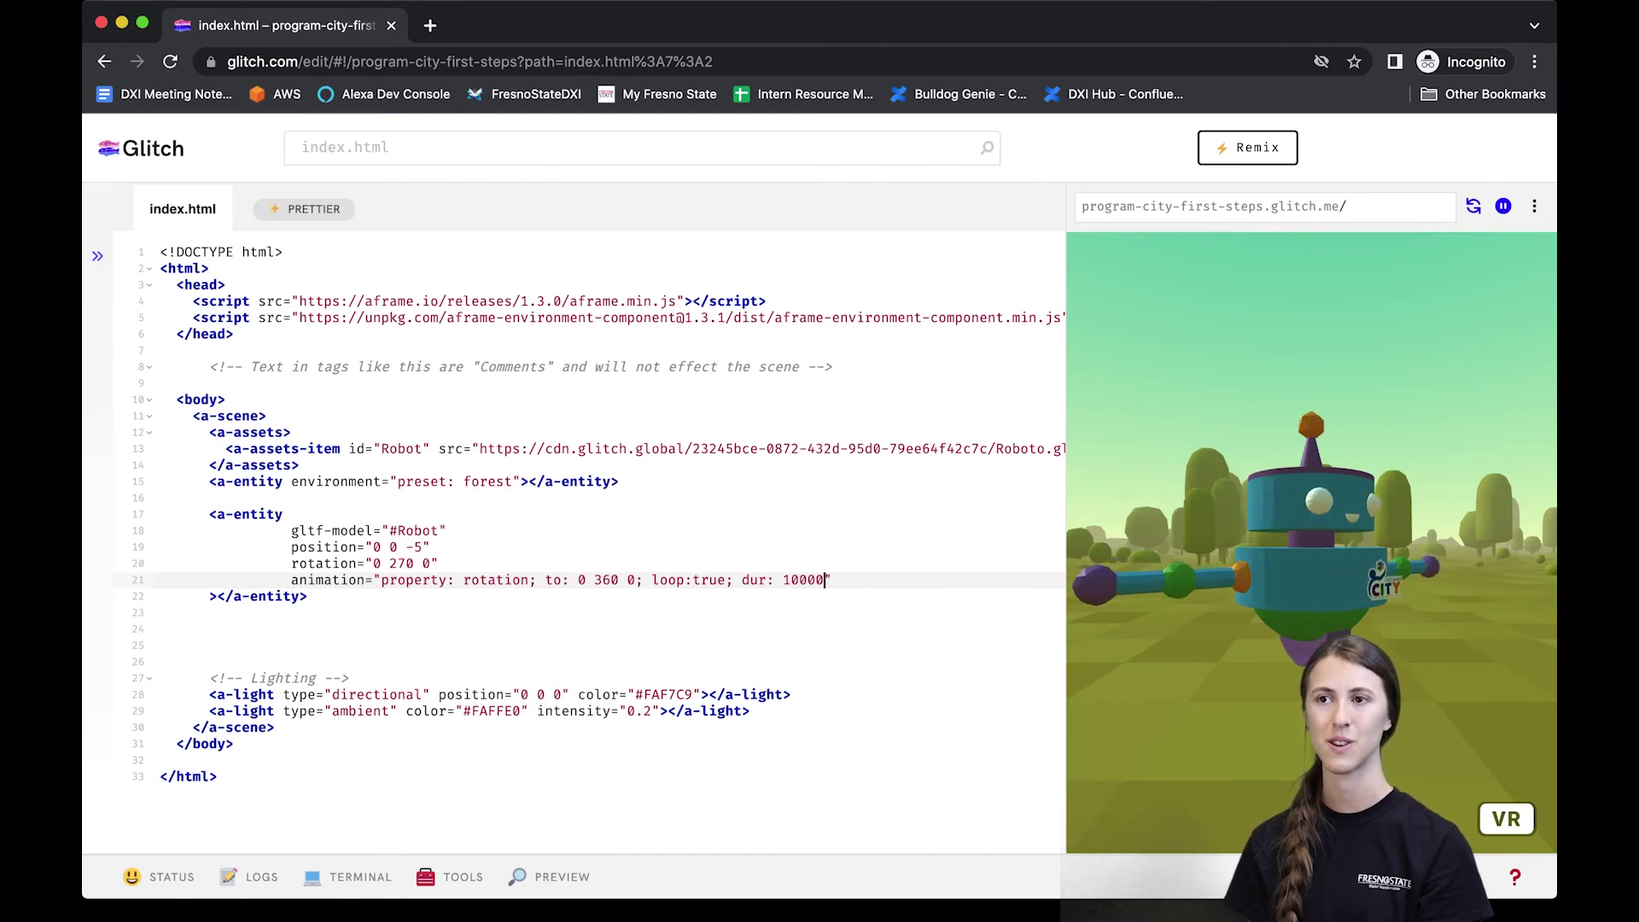
{"action": "double_click", "coordinate": [597, 580]}
{"action": "type", "text": "630"}
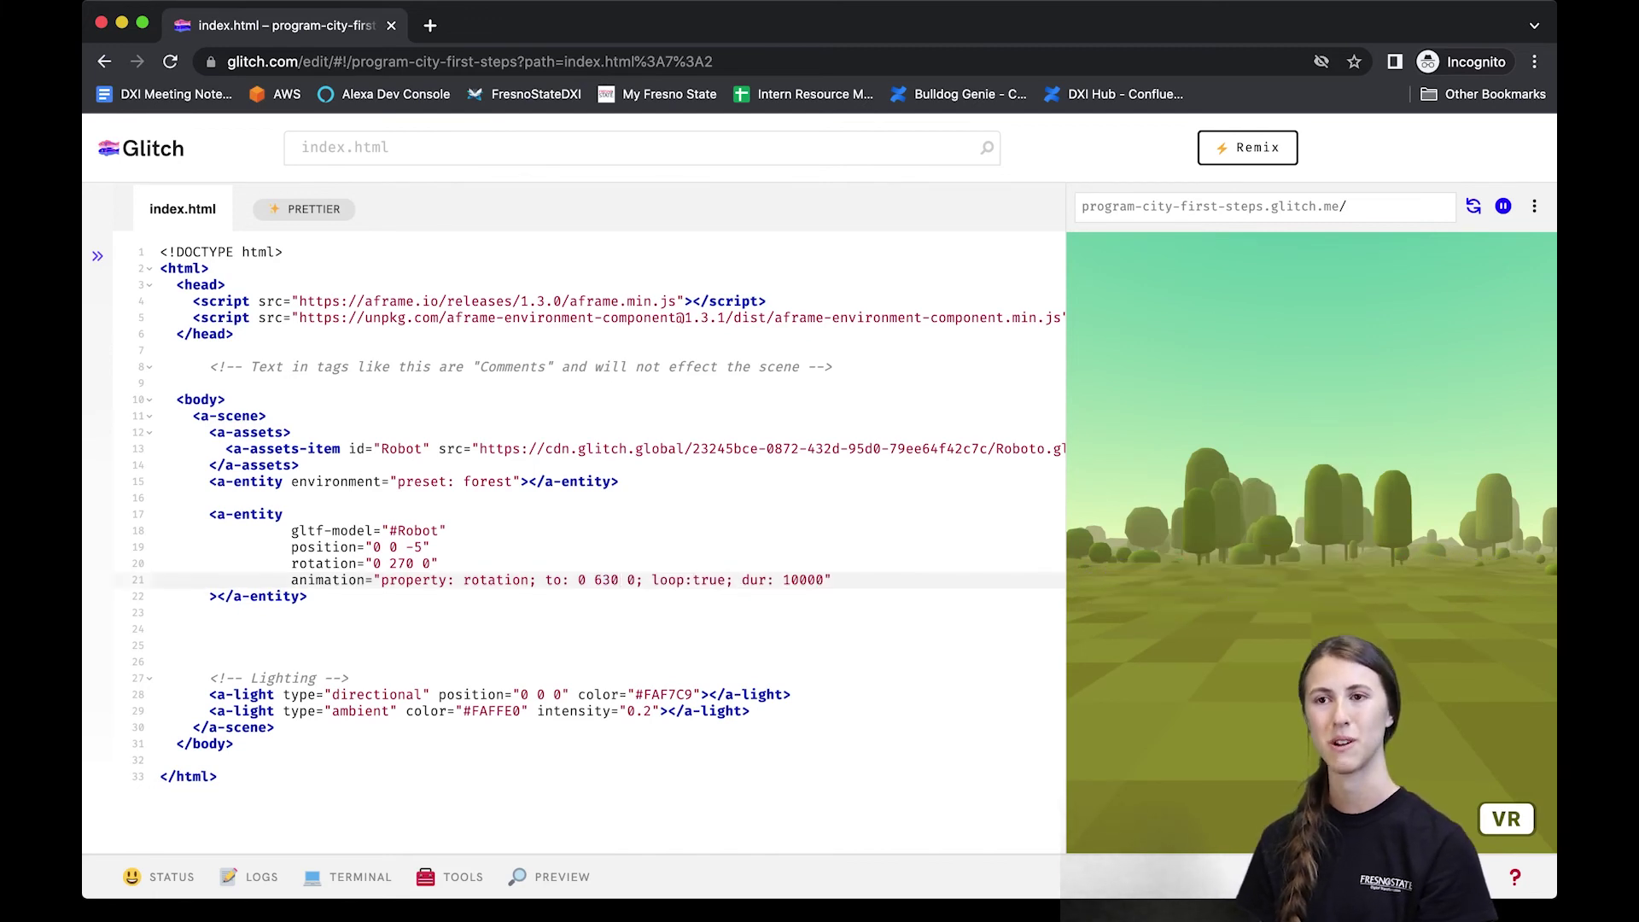